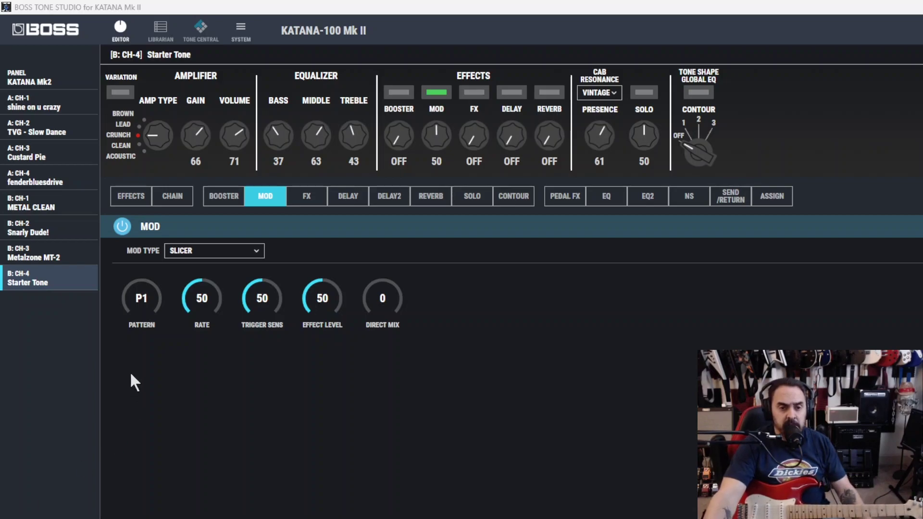
Step: Switch the MOD effect off, leaving its type on SLICER
click(126, 230)
click(248, 251)
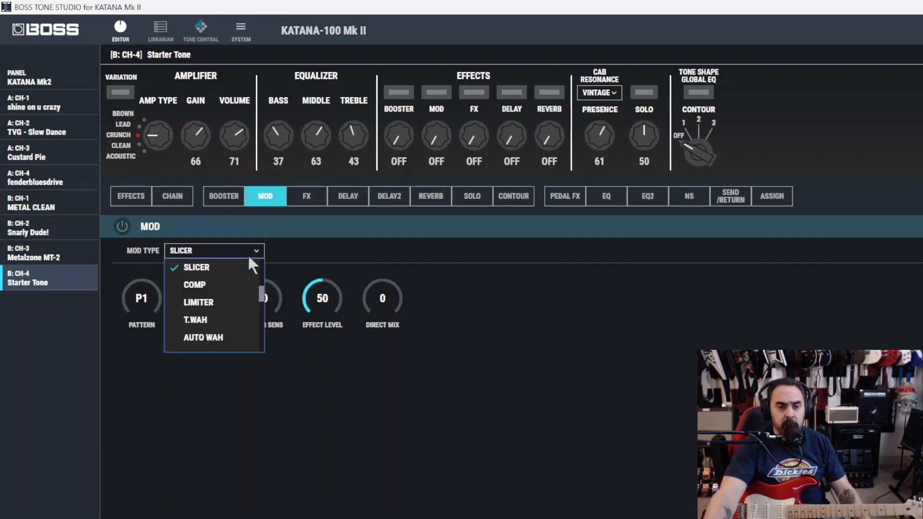
drag(261, 294, 264, 353)
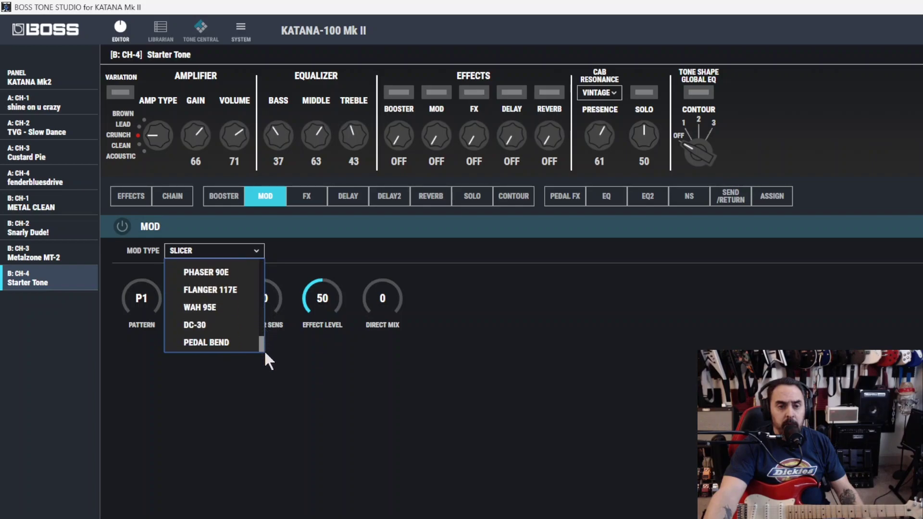
click(287, 263)
Step: Browse the FX type list and leave the effect type on Chorus
click(299, 204)
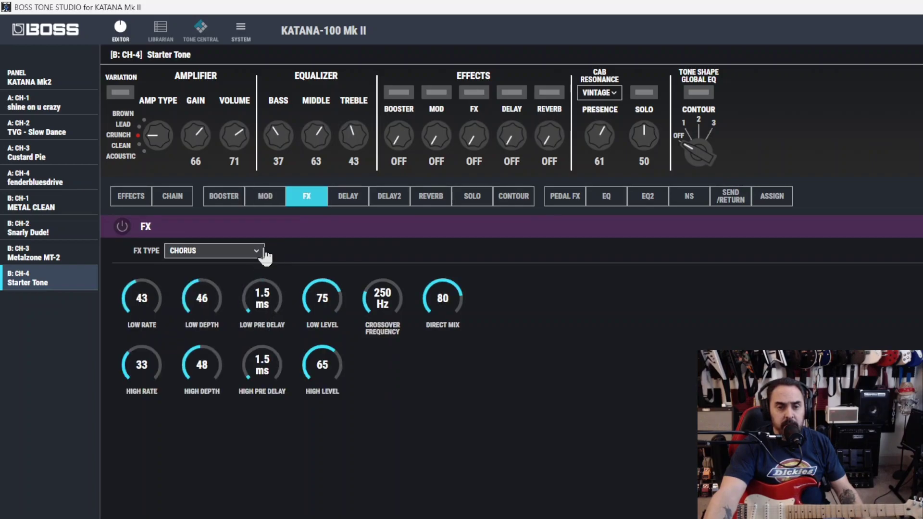
click(255, 251)
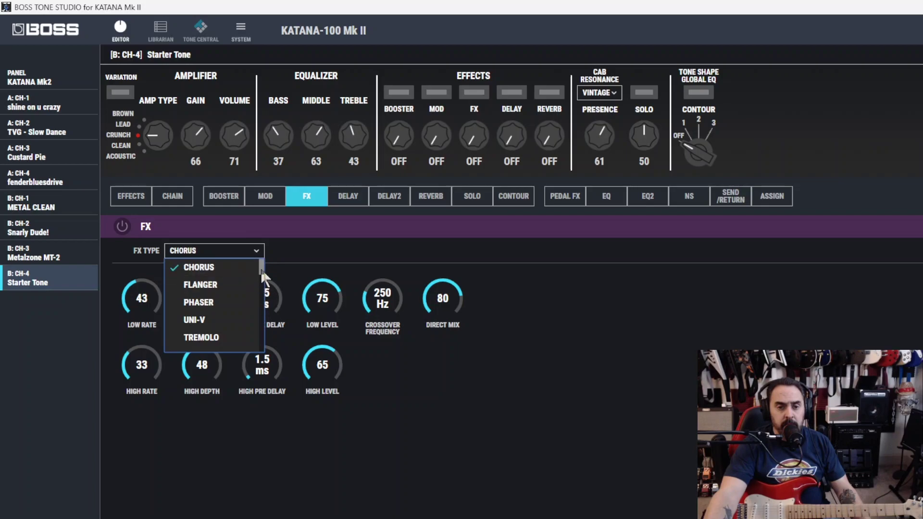
drag(264, 278, 266, 255)
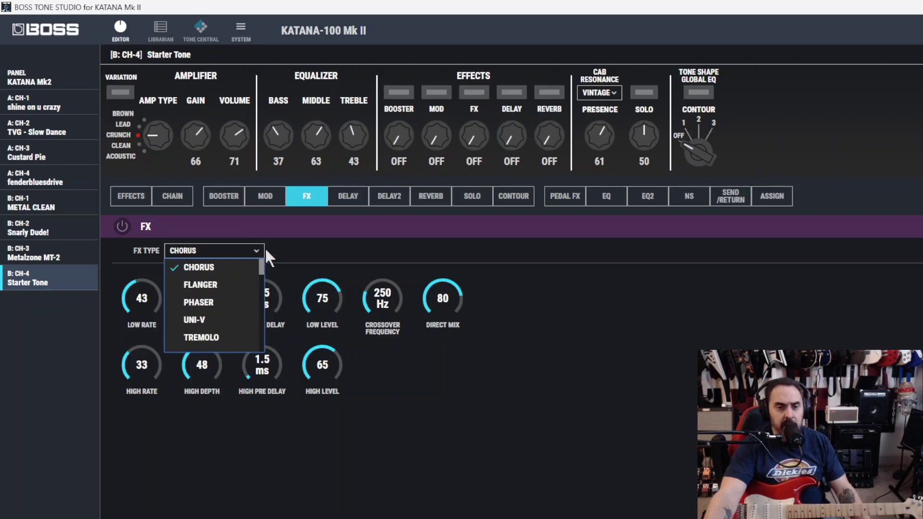
click(268, 196)
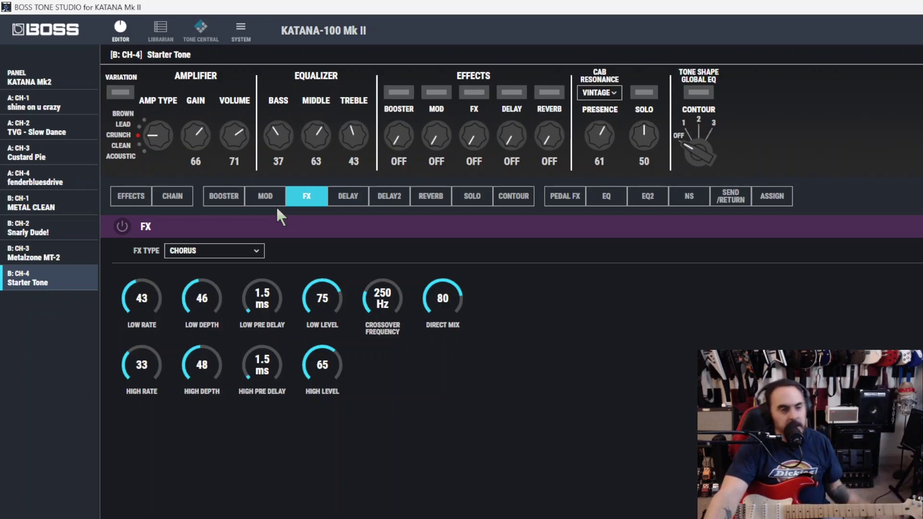
Step: Lower the amp gain to 24 and set cab resonance to MODERN
click(267, 197)
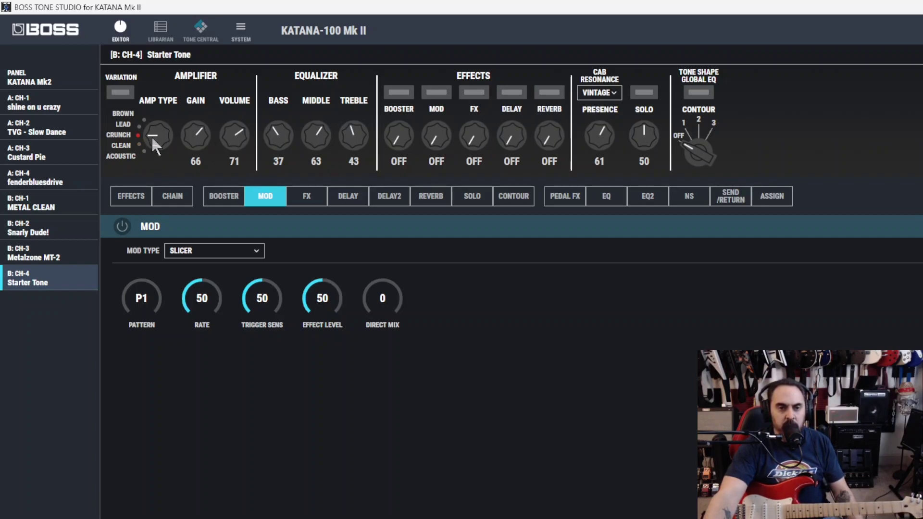
drag(191, 135, 190, 146)
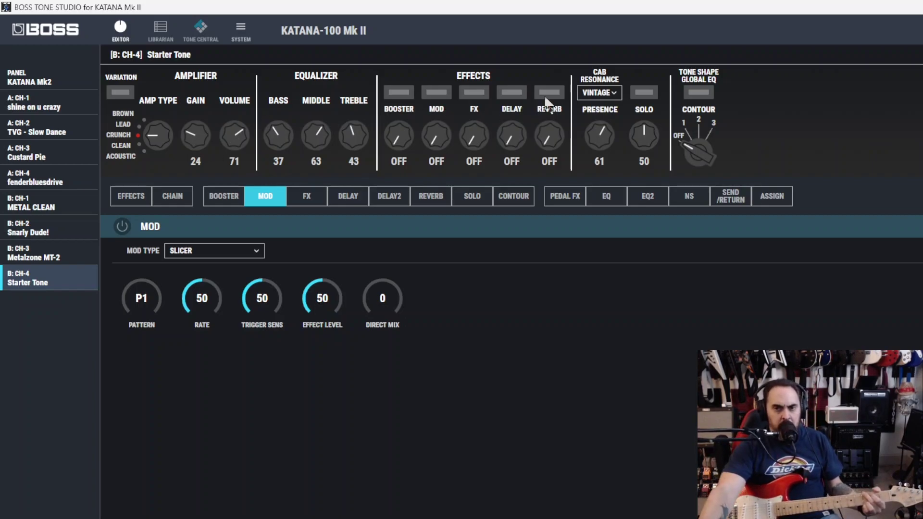
click(613, 96)
click(610, 126)
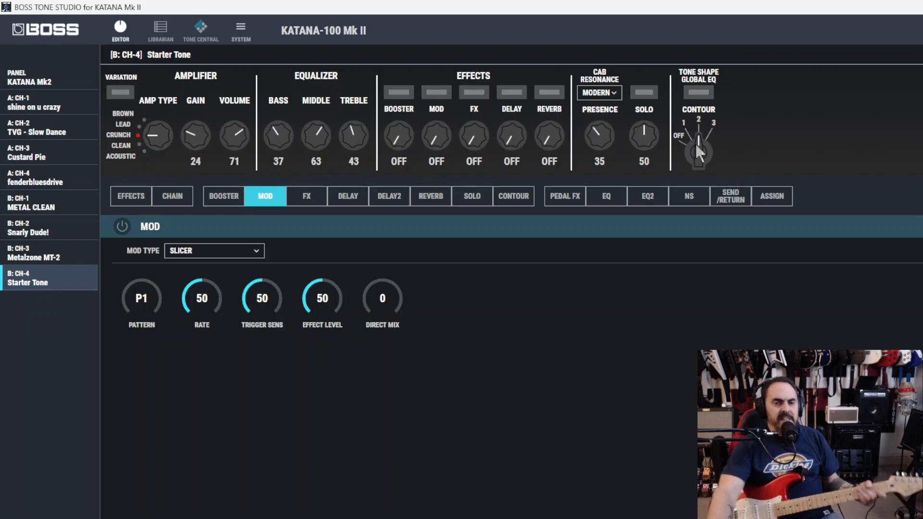
Step: Change the MOD type to CHORUS and switch it on, comparing it off and on
click(253, 253)
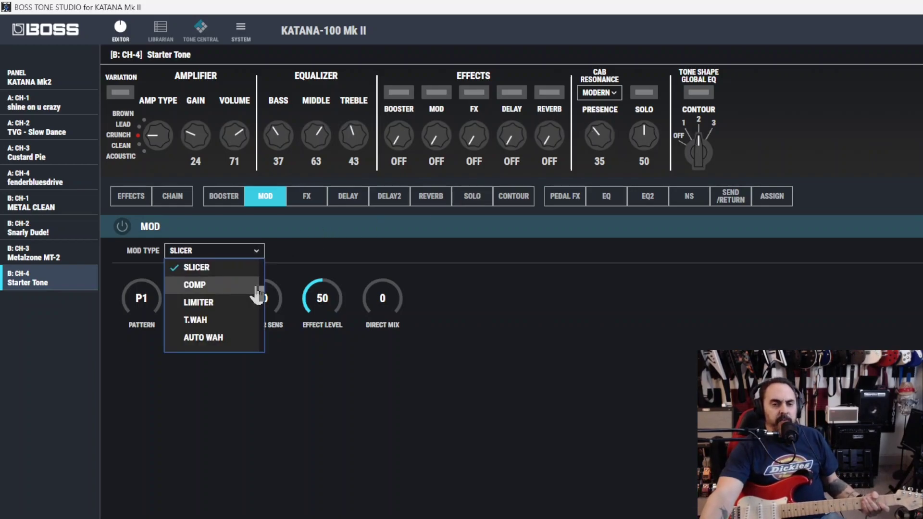
drag(263, 295, 262, 267)
click(247, 269)
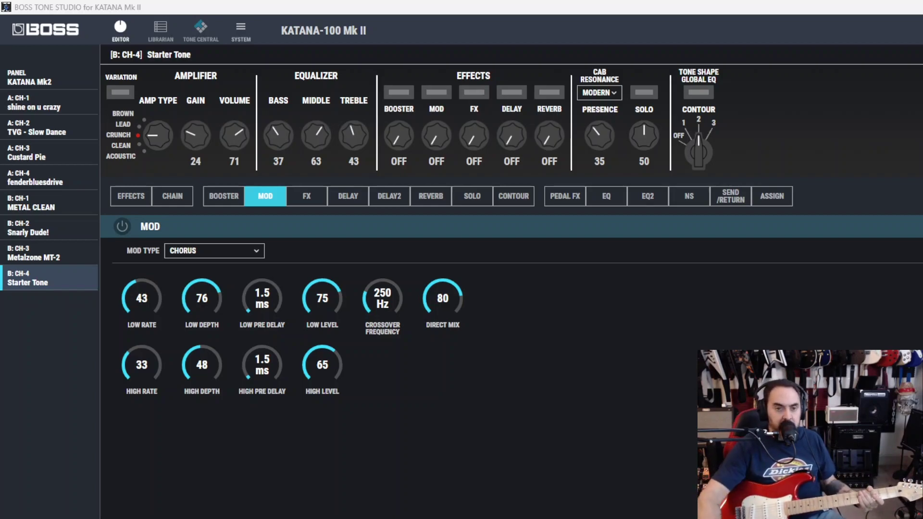
click(122, 226)
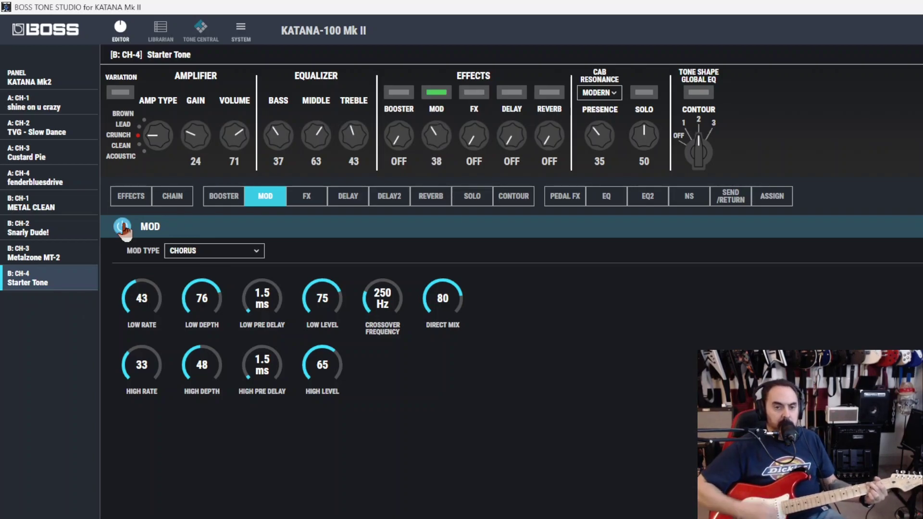
click(123, 226)
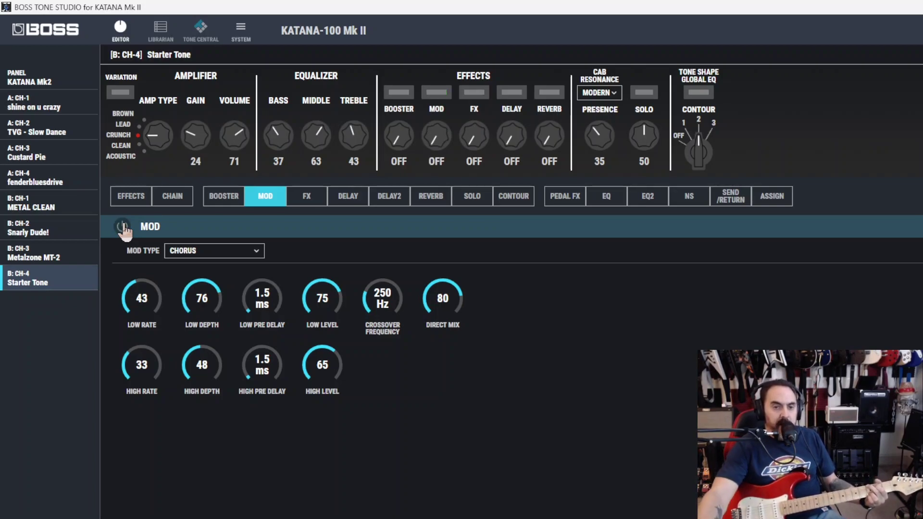
click(122, 226)
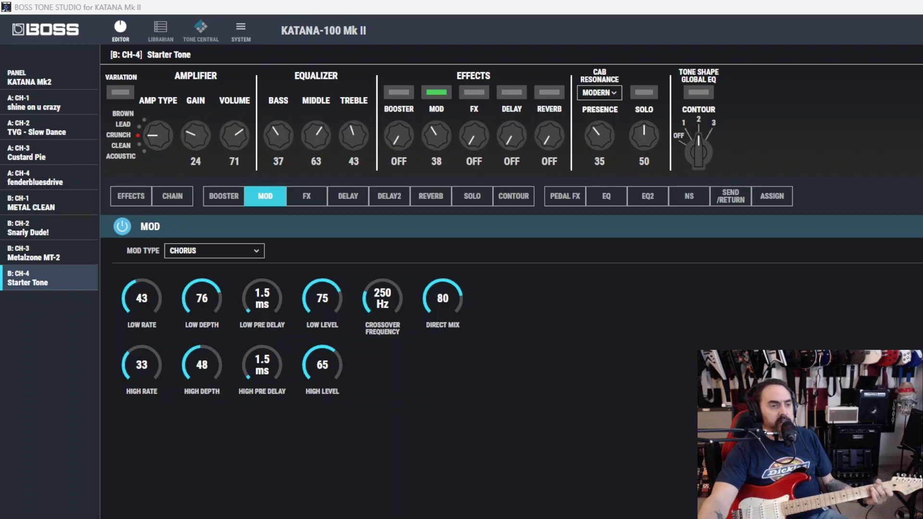
Step: Check the manual's chorus table and sweep chorus LOW RATE up to 100 and back
key(alt+Tab)
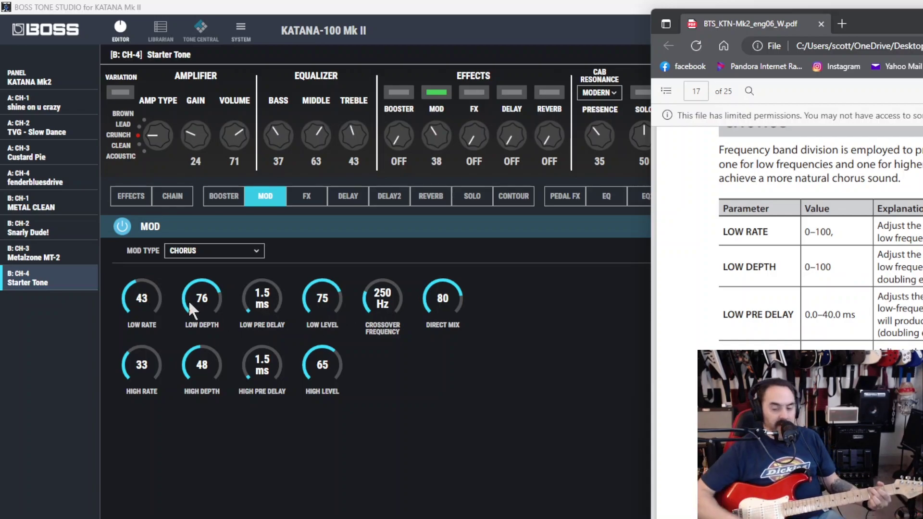
drag(162, 297, 151, 287)
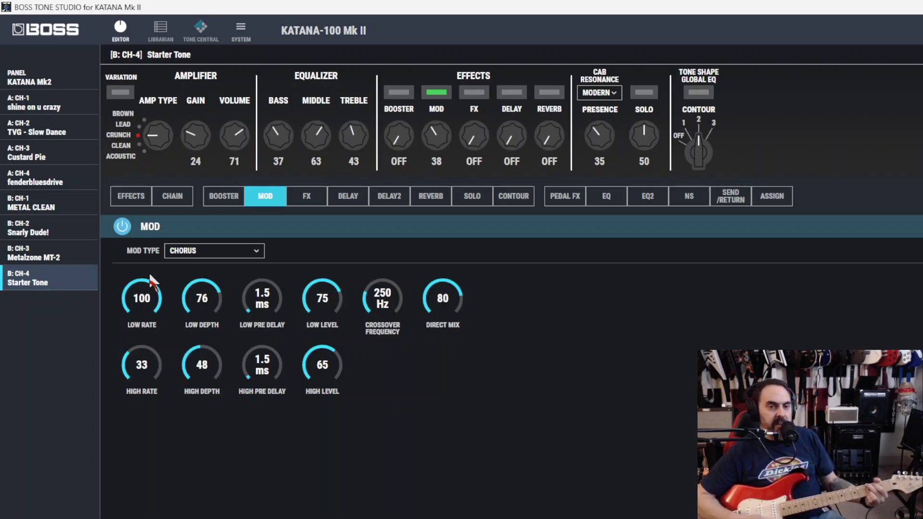
drag(153, 279, 141, 301)
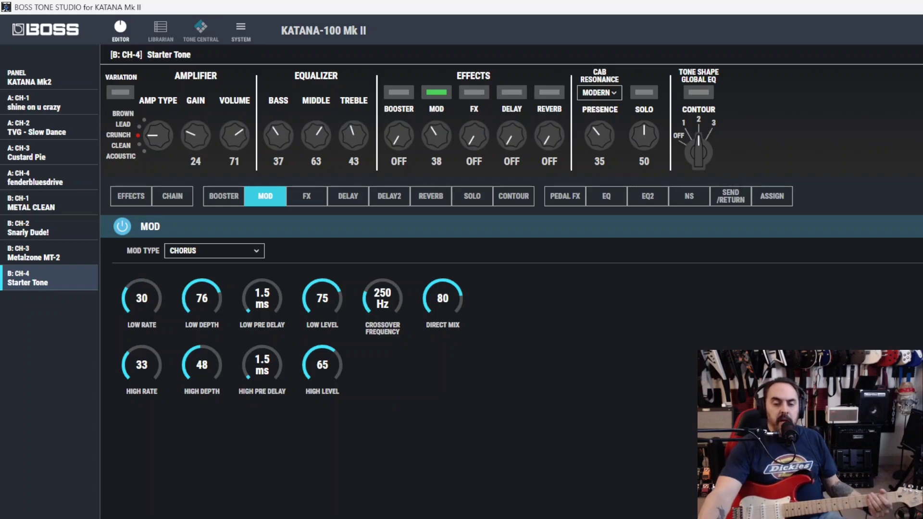
key(alt+Tab)
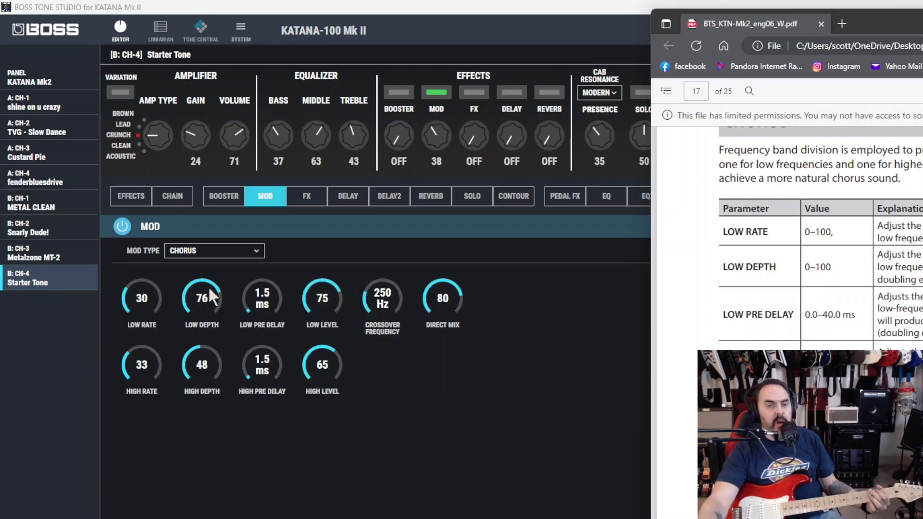
Step: Settle the chorus at LOW RATE 36 and LOW DEPTH 39, keeping the manual's table beside it
drag(205, 292, 202, 329)
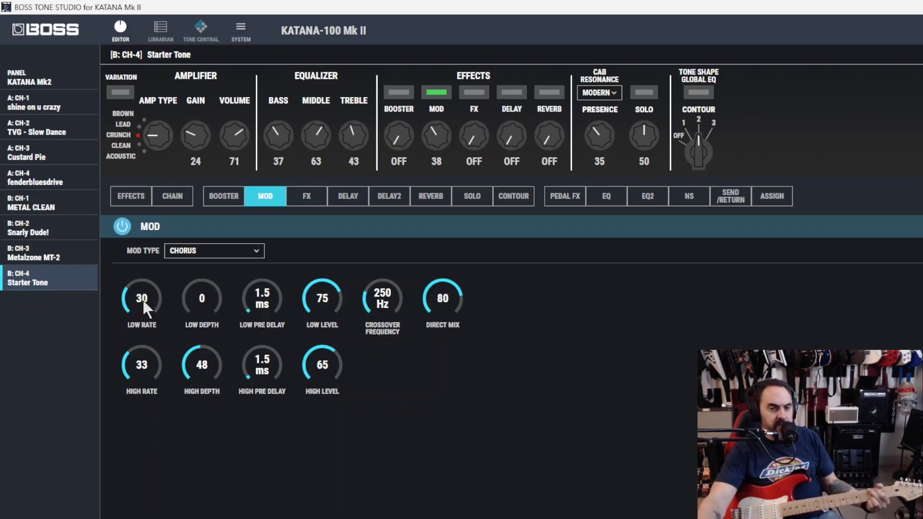
drag(142, 298, 148, 272)
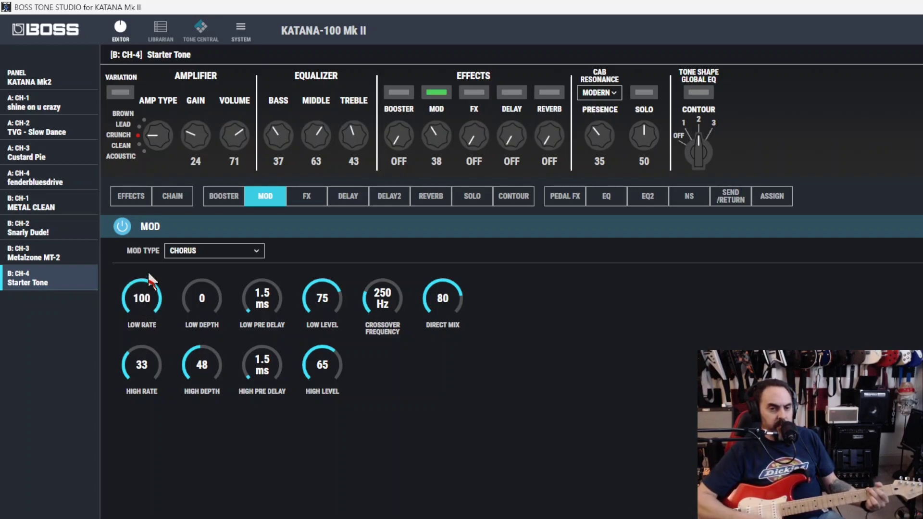
drag(149, 274, 146, 312)
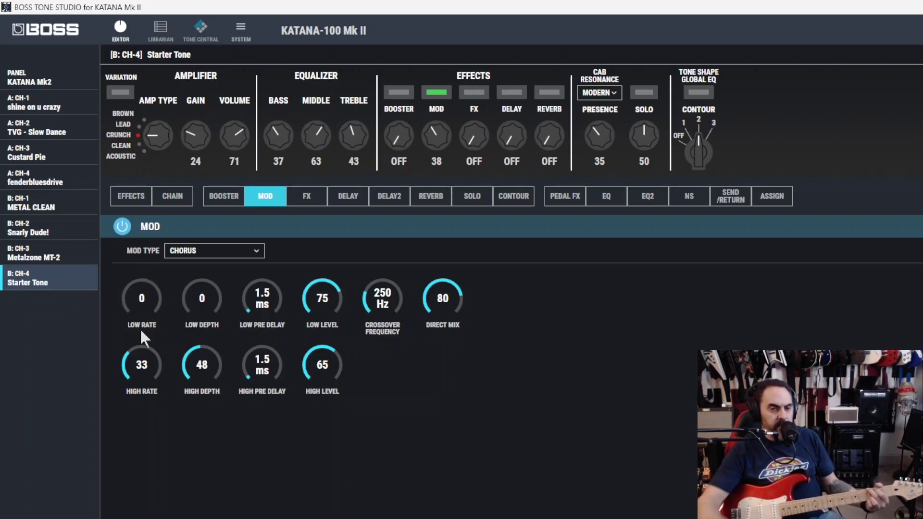
drag(143, 300, 212, 276)
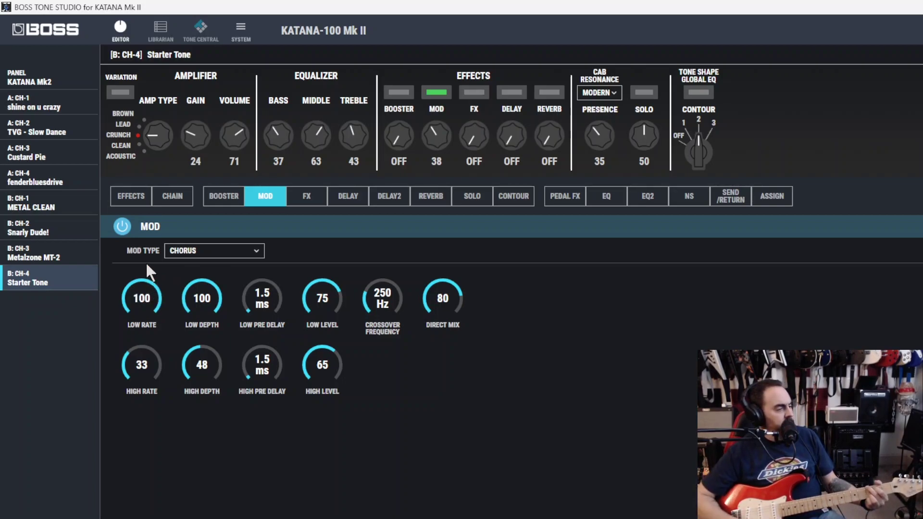
drag(148, 293, 145, 316)
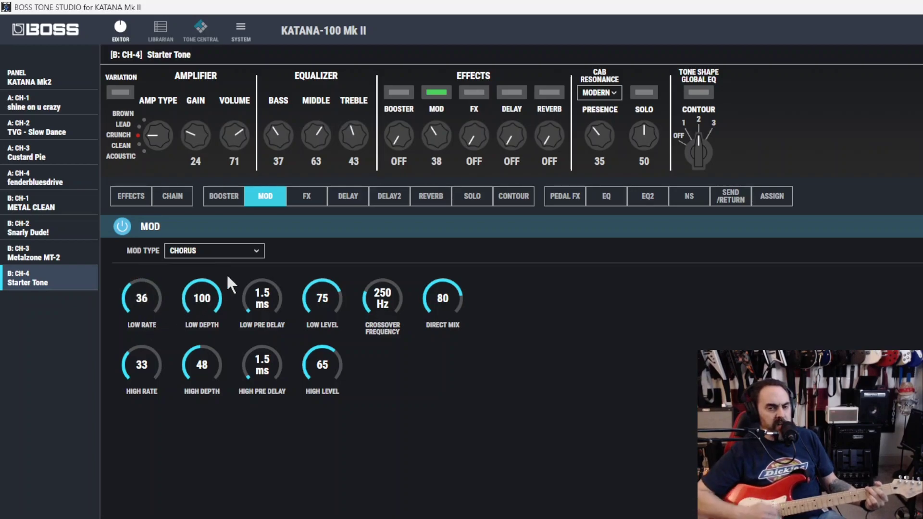
drag(201, 299, 199, 317)
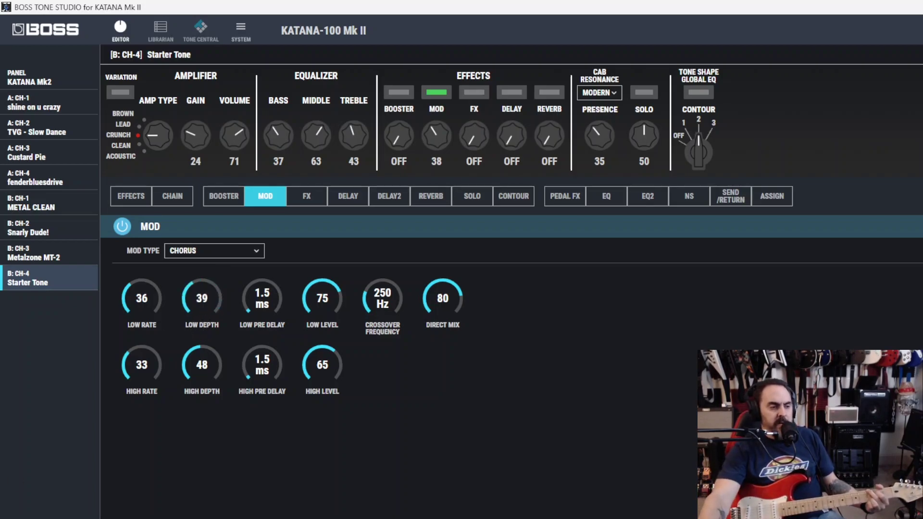
key(alt+Tab)
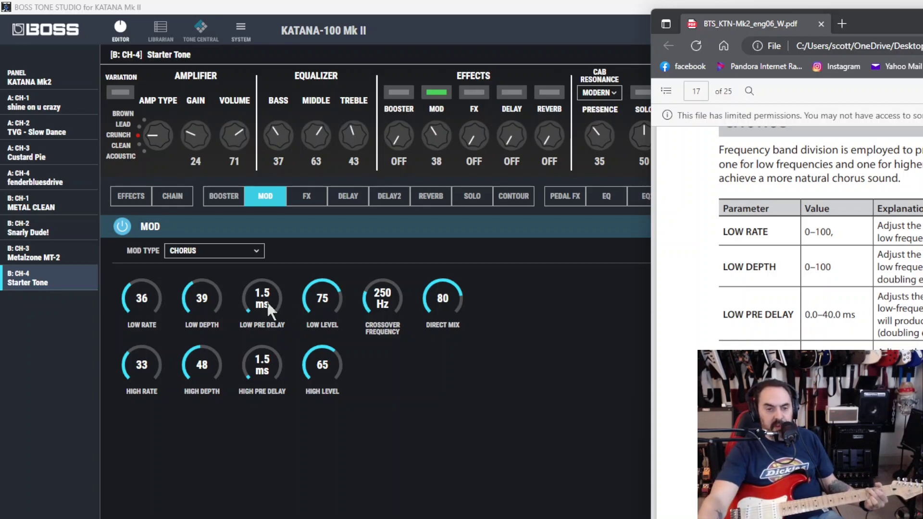
Step: Adjust the chorus to low pre delay 32.0 ms, low level 77 and direct mix 74
mouse_move(259, 307)
mouse_down()
mouse_move(259, 287)
mouse_move(256, 305)
mouse_up()
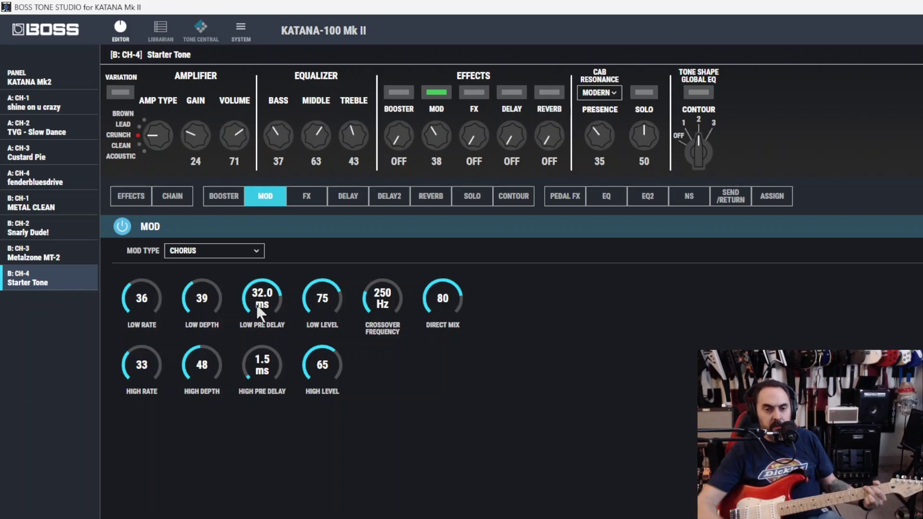
drag(323, 299, 325, 308)
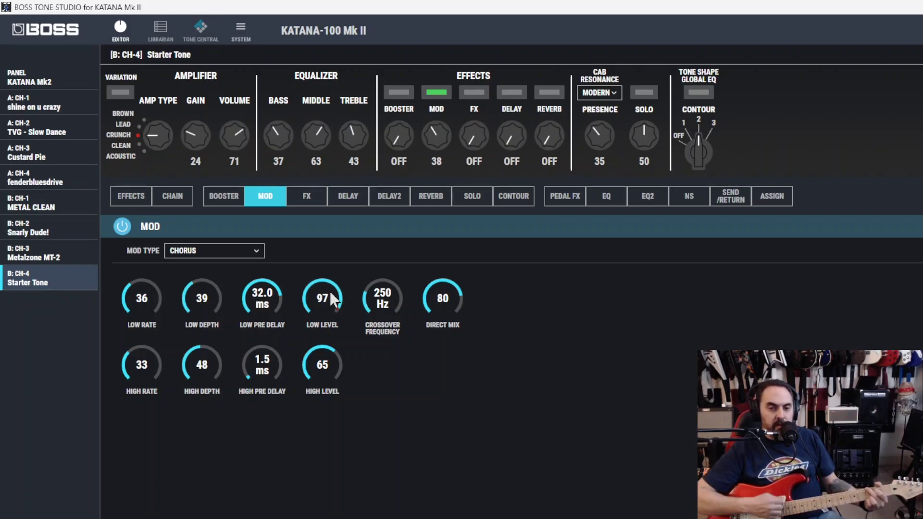
scroll(388, 299, up, 6)
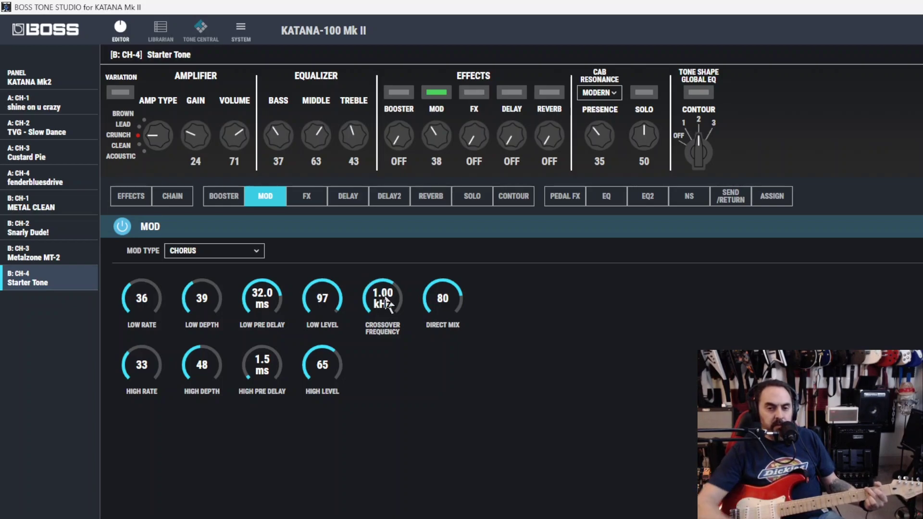
scroll(445, 283, up, 4)
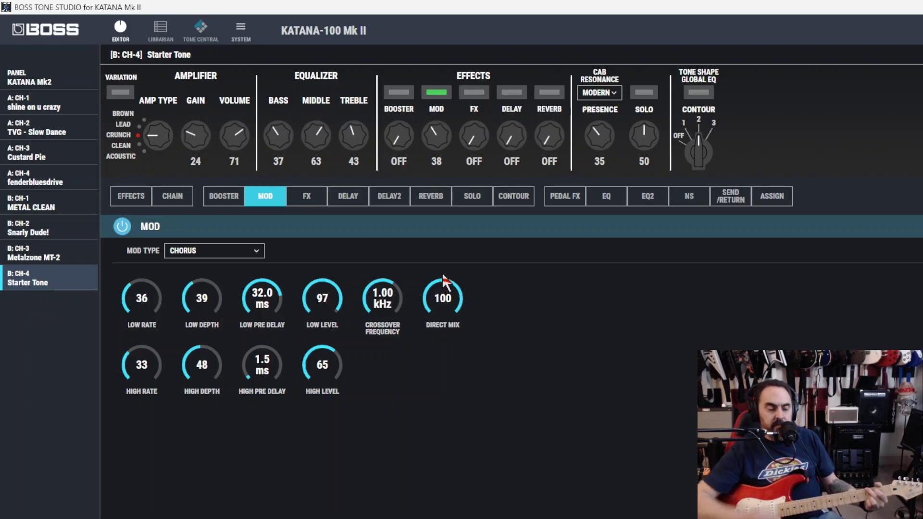
drag(443, 279, 418, 379)
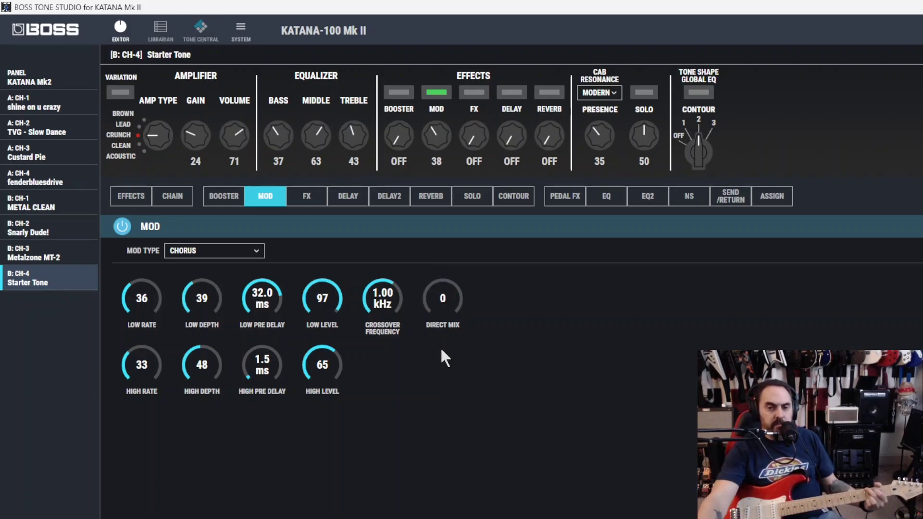
drag(447, 305, 450, 297)
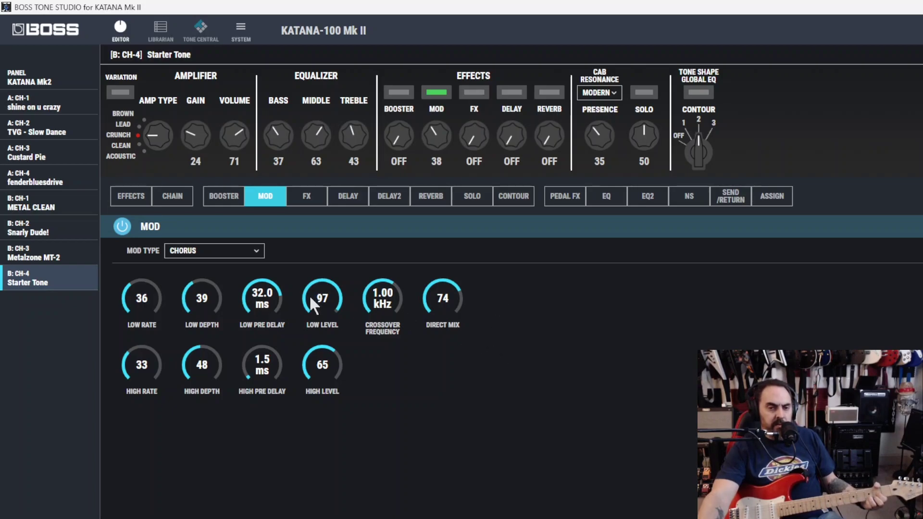
drag(314, 300, 314, 298)
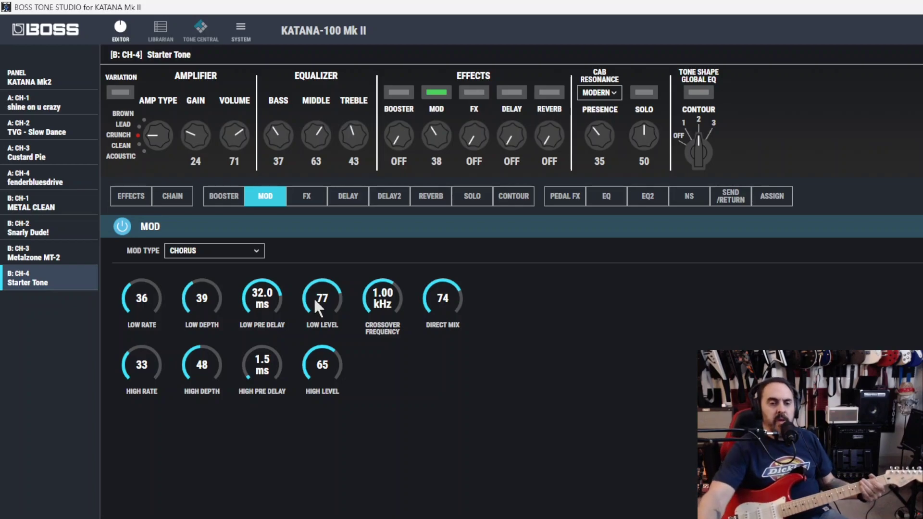
Step: Set chorus High Rate to 39 and High Depth to 33, checking the manual's chorus table
key(alt+Tab)
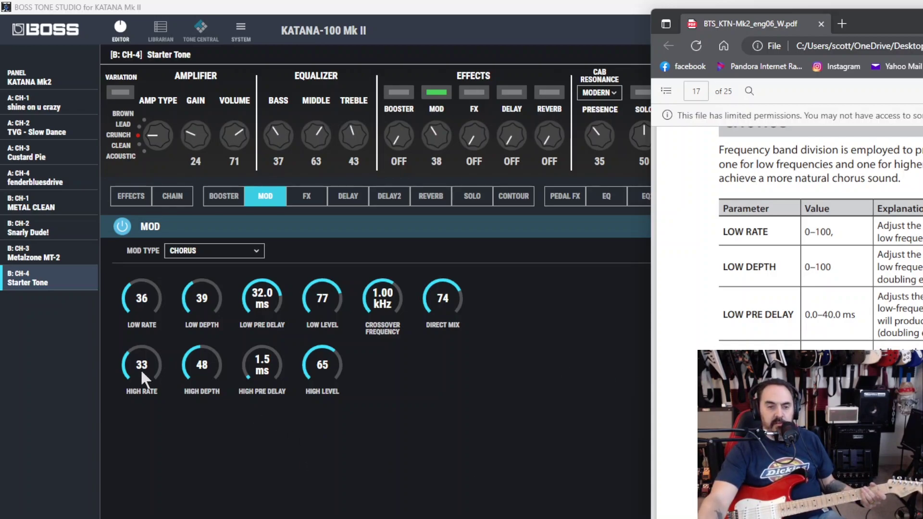
drag(142, 371, 134, 416)
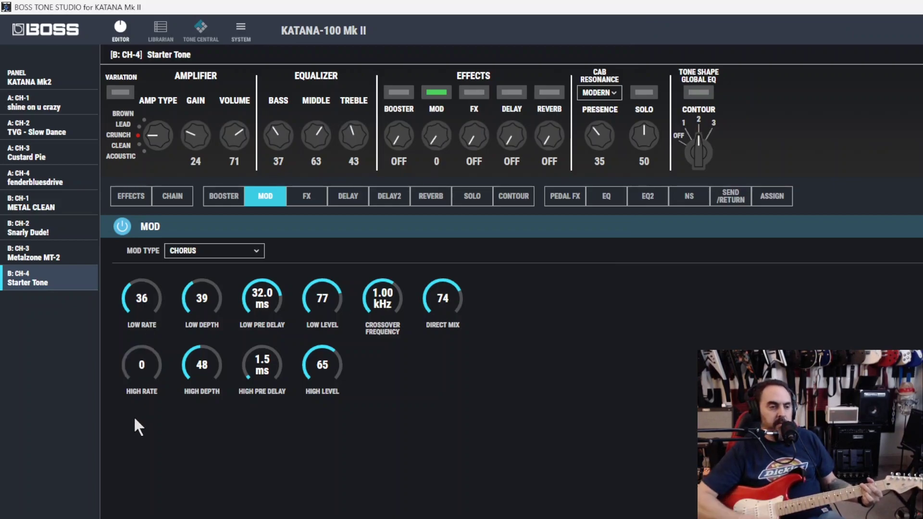
drag(139, 385, 143, 371)
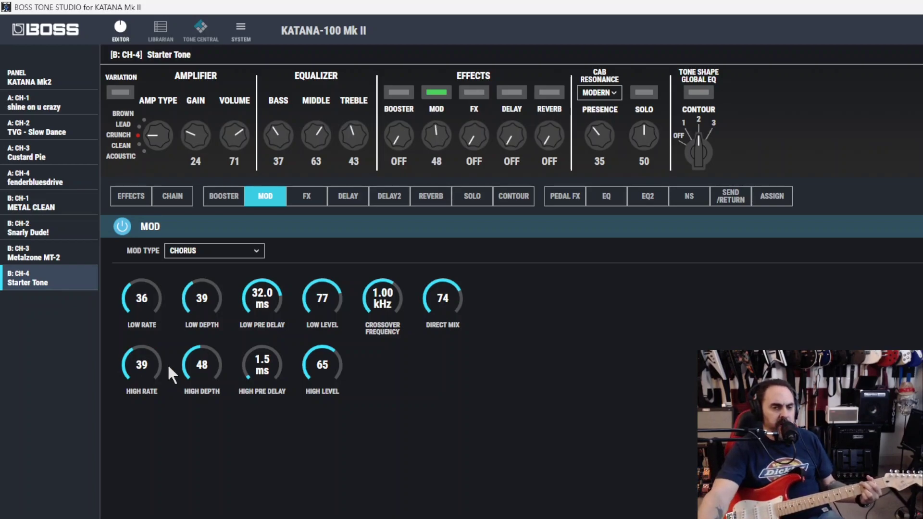
key(alt+Tab)
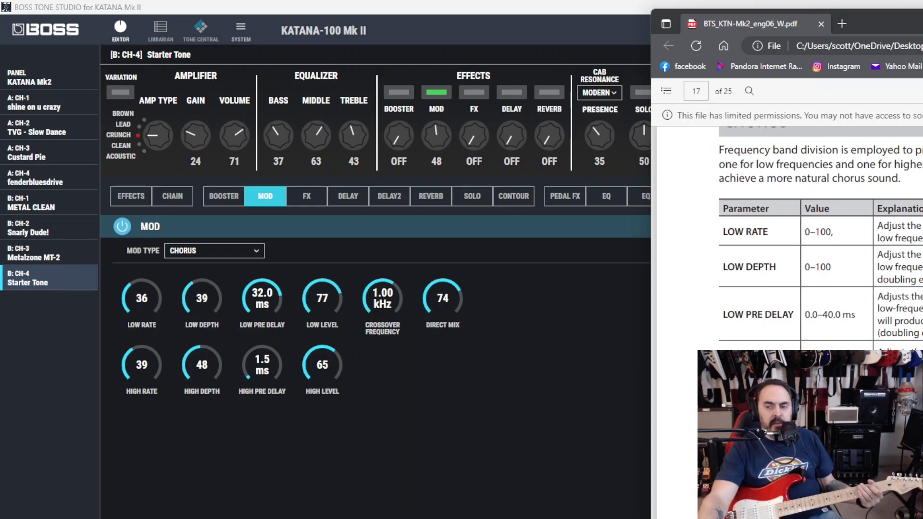
drag(201, 368, 214, 310)
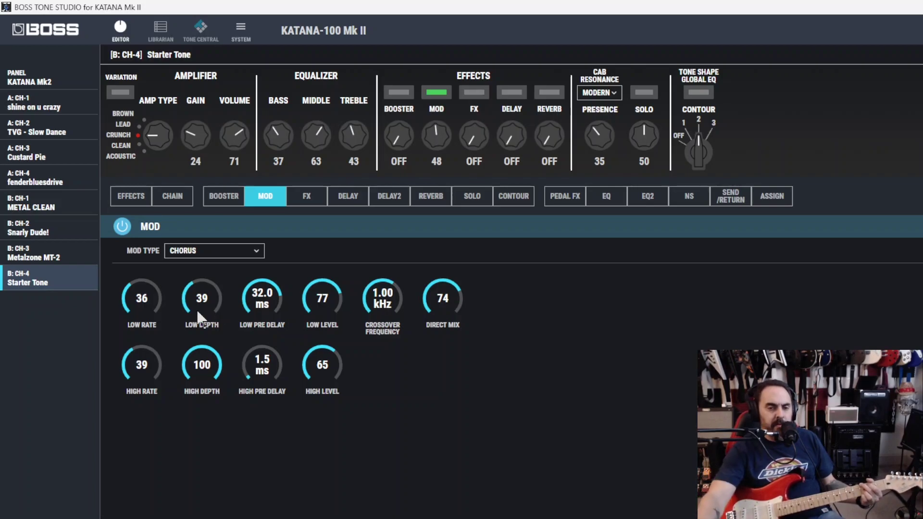
scroll(207, 382, down, 6)
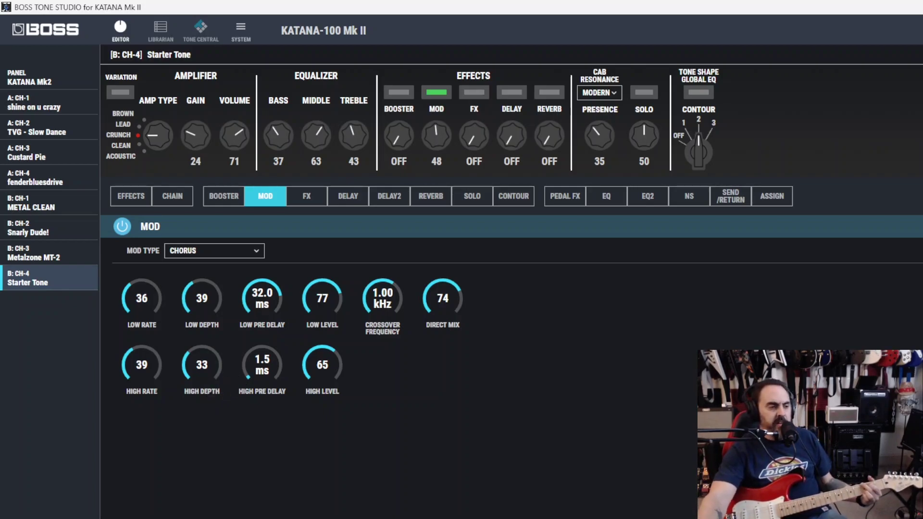
key(alt+Tab)
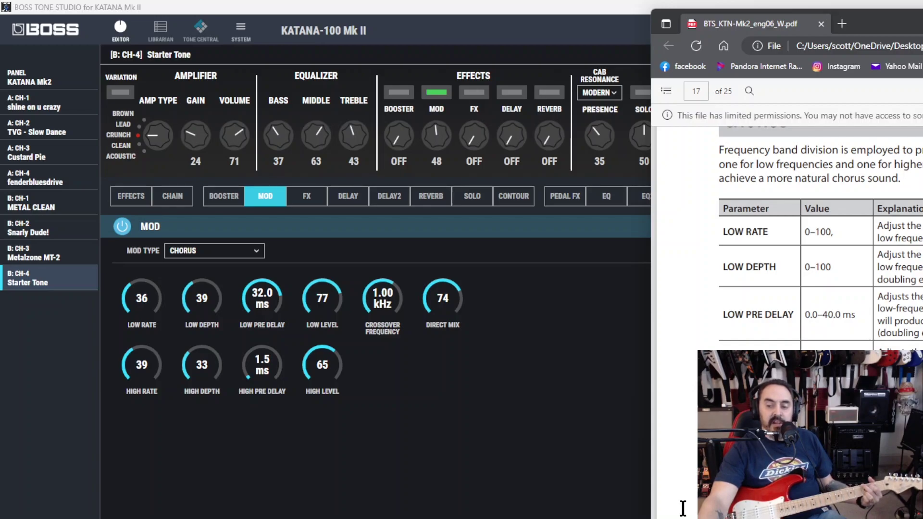
Step: Lengthen the chorus high pre delay to 24.5 ms
drag(263, 371, 256, 392)
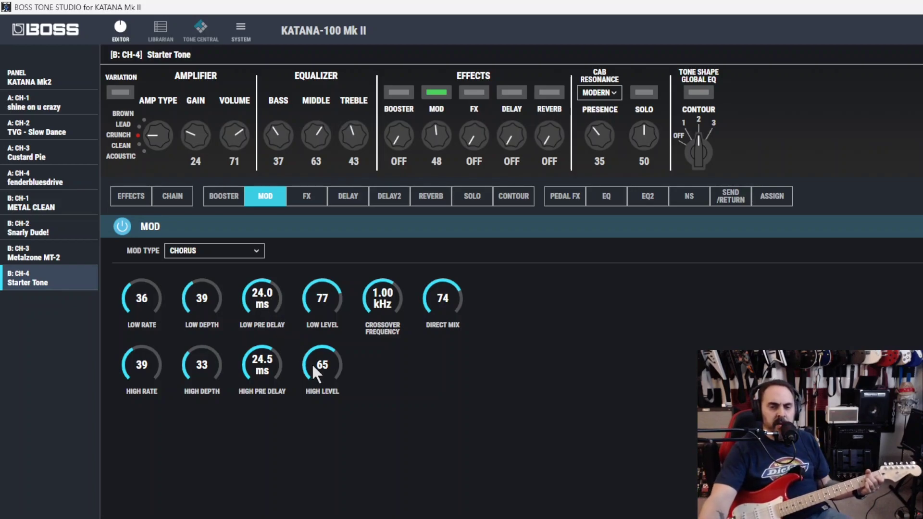
Step: Change the MOD type to FLANGER and bring its depth to 32
click(245, 249)
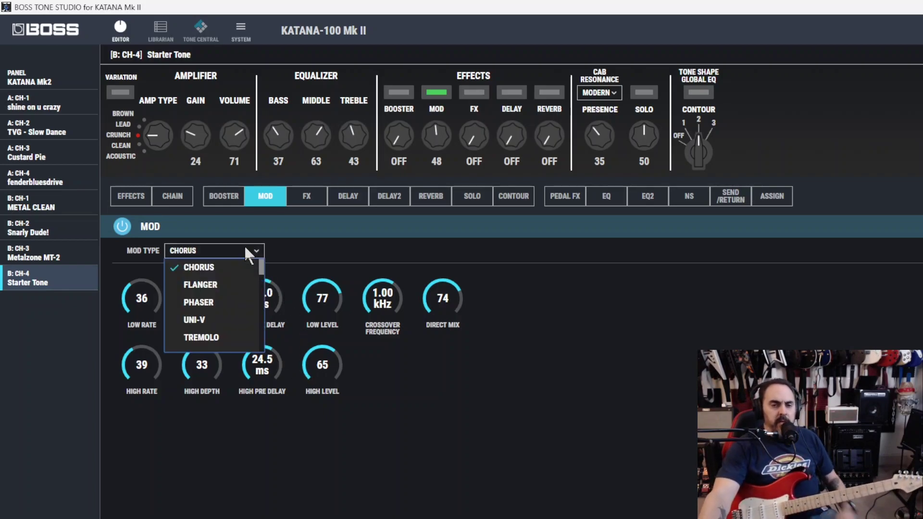
click(227, 285)
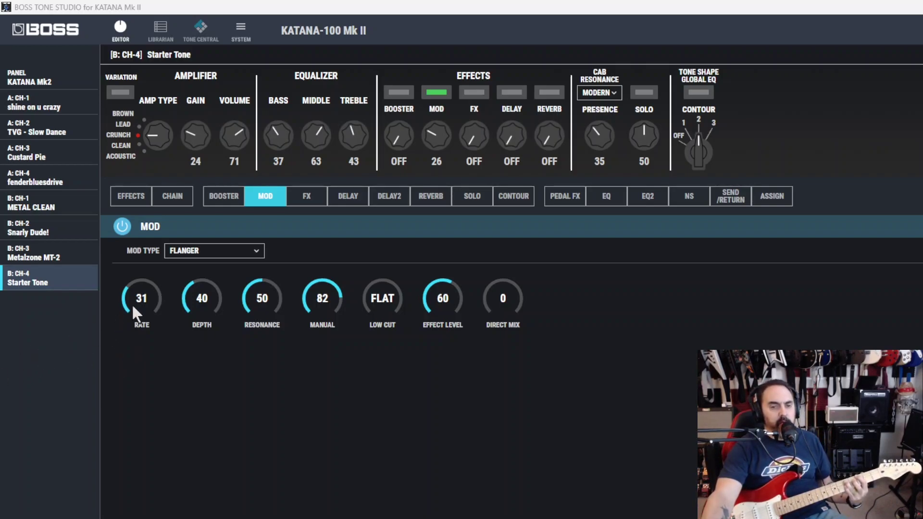
drag(135, 307, 175, 286)
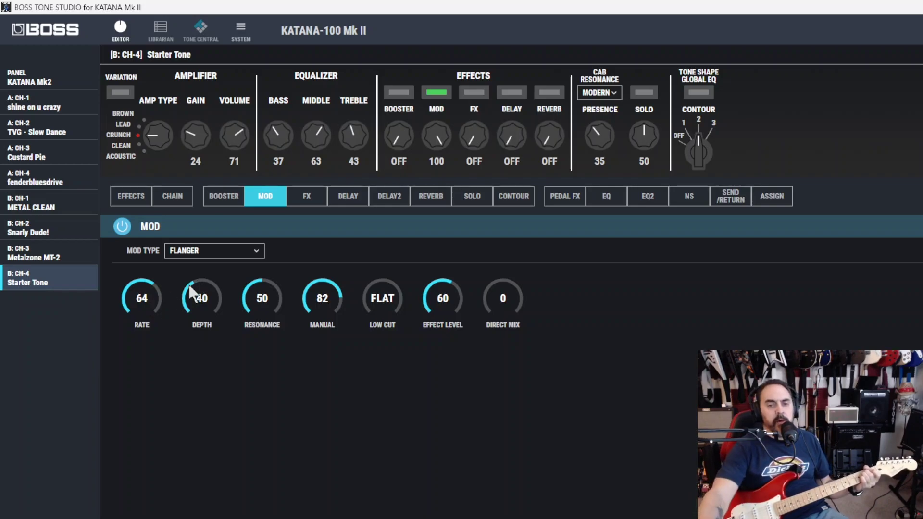
drag(203, 300, 204, 307)
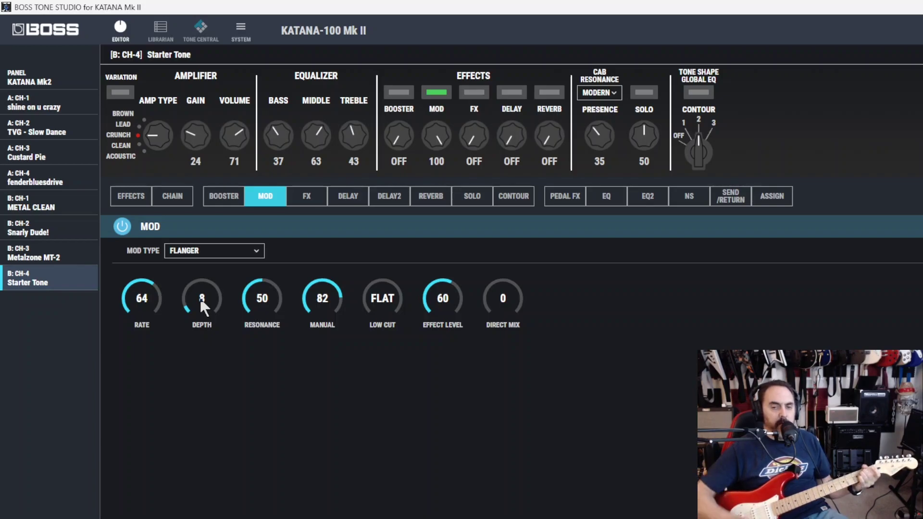
drag(202, 308, 201, 293)
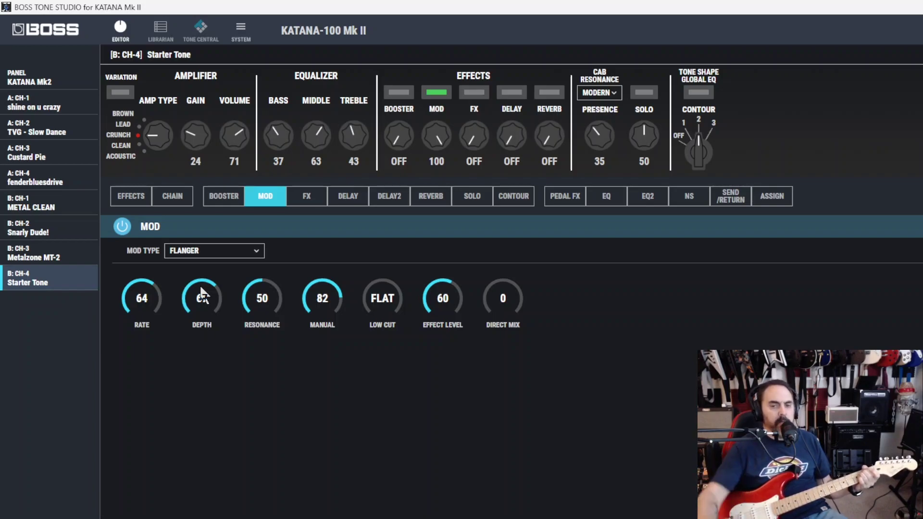
drag(201, 288, 200, 297)
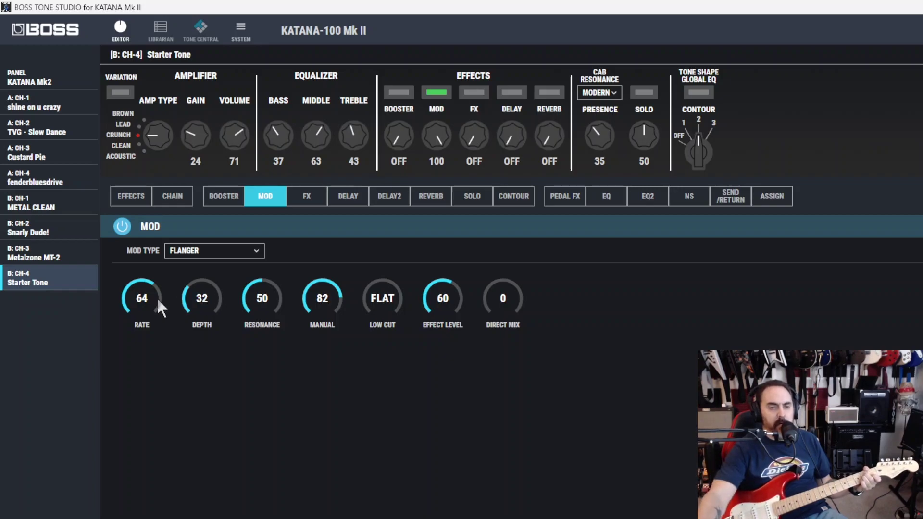
Step: Set the flanger rate to 41 and resonance to 25
drag(139, 302, 148, 302)
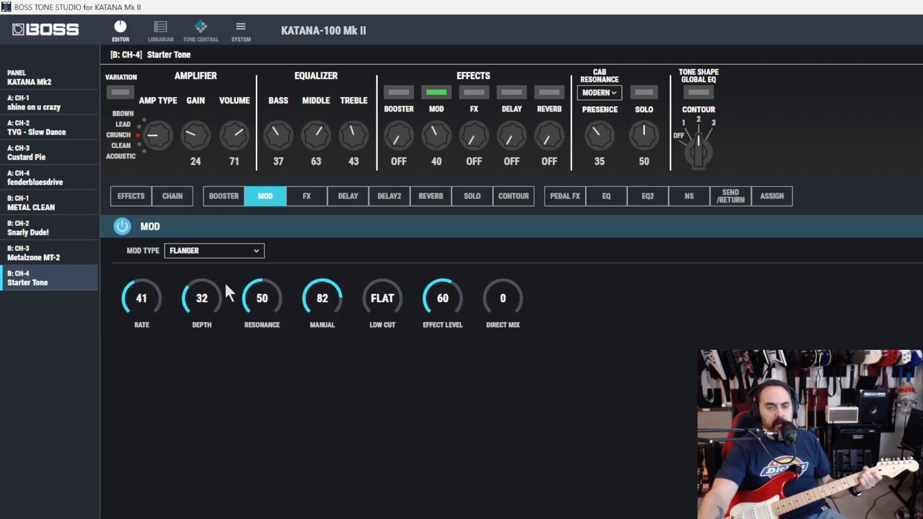
drag(257, 294, 261, 276)
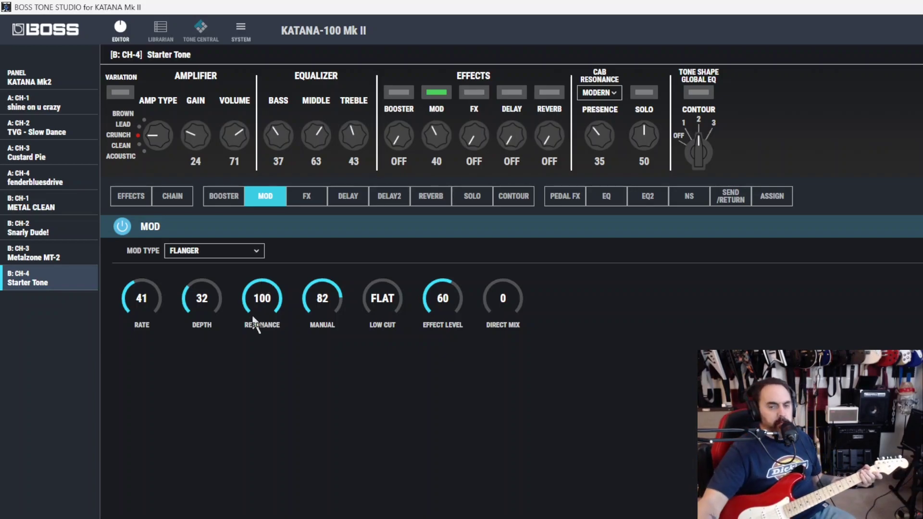
drag(266, 304, 265, 312)
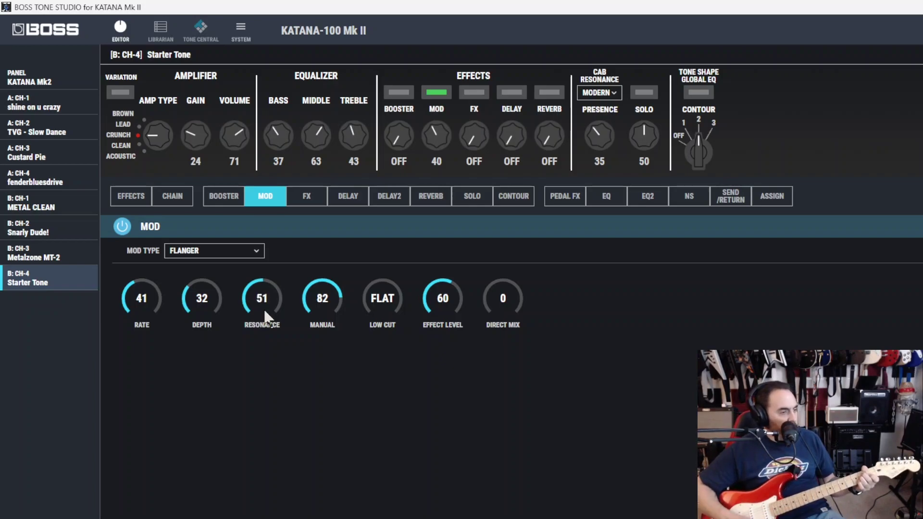
drag(266, 317, 267, 328)
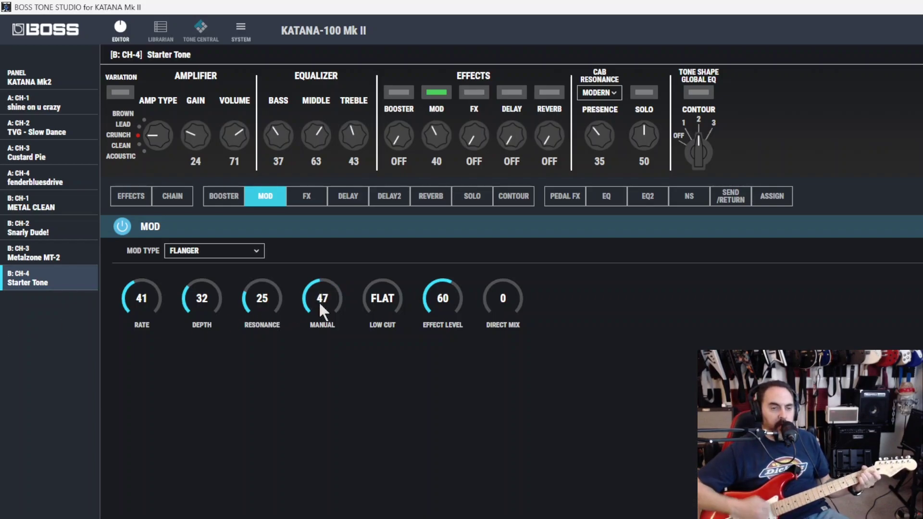
Step: Dial the flanger to Manual 51, Low Cut 280 Hz and Effect Level 100
drag(320, 305, 323, 292)
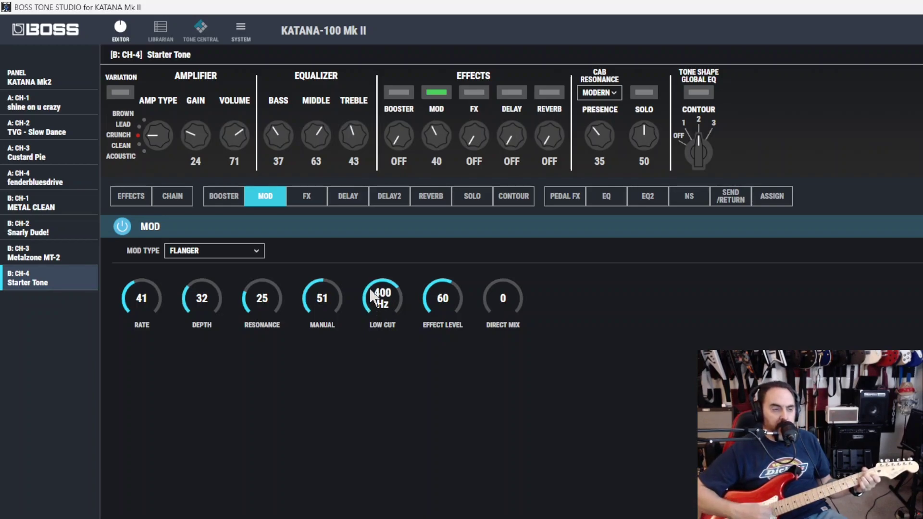
drag(371, 290, 371, 308)
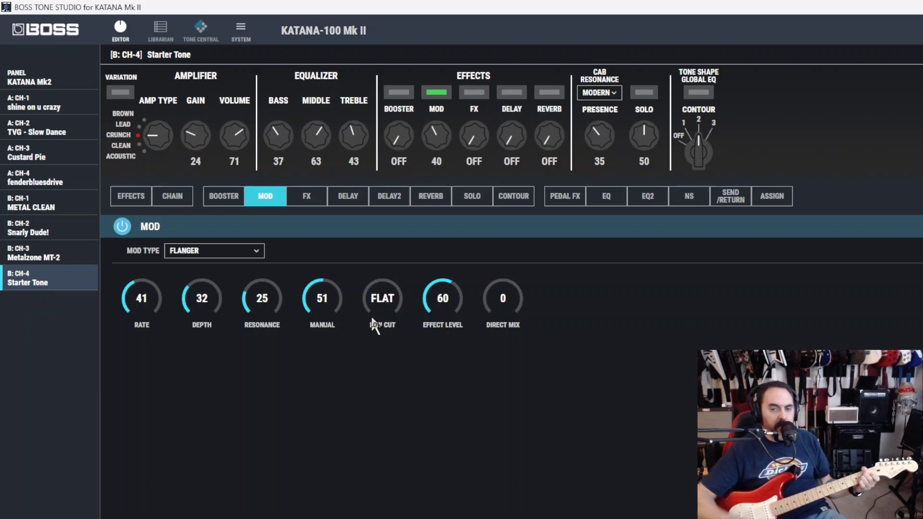
drag(379, 306, 380, 300)
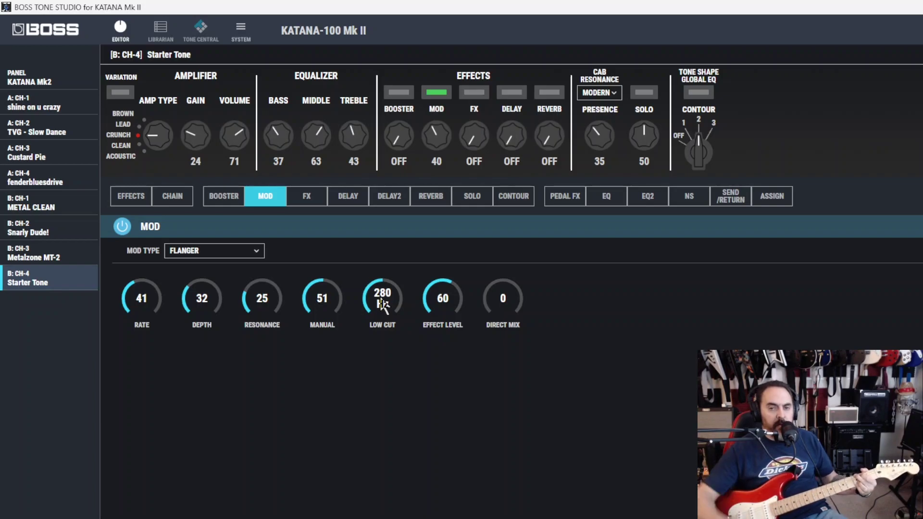
drag(442, 297, 449, 270)
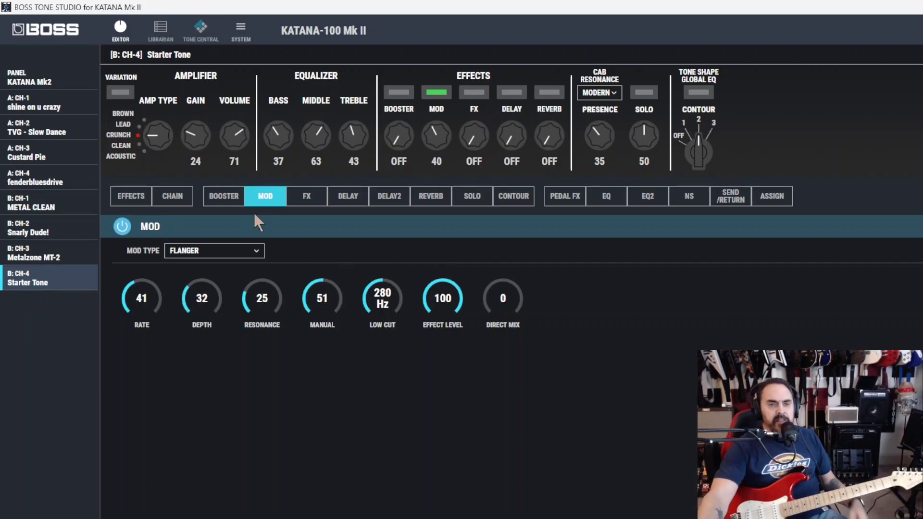
Step: Set the amp type to LEAD with gain 54
click(140, 127)
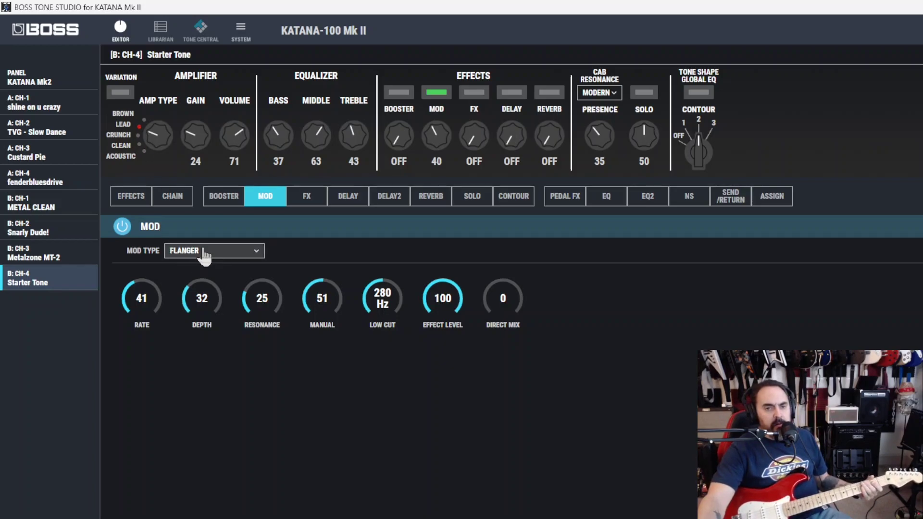
drag(151, 128, 152, 125)
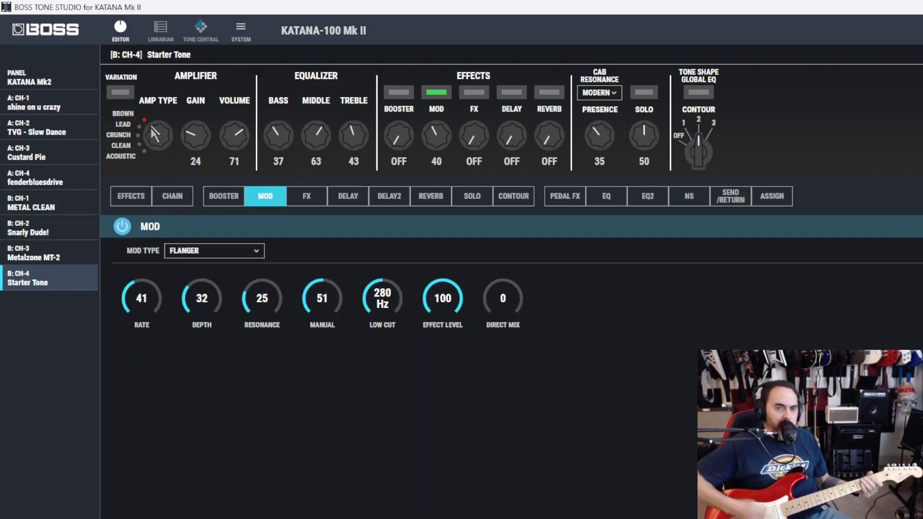
drag(185, 136, 187, 130)
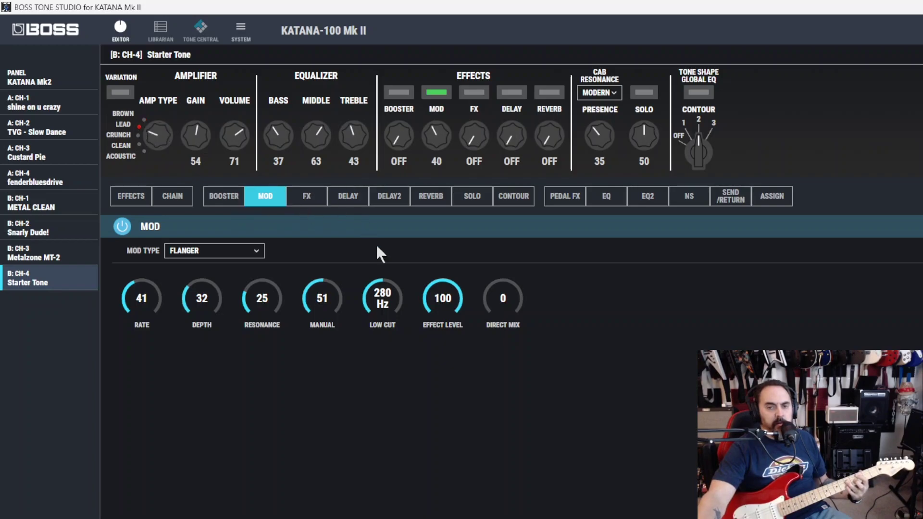
Step: Set the flanger to effect level 56, rate 31, depth 38 and resonance 43
drag(436, 291, 437, 301)
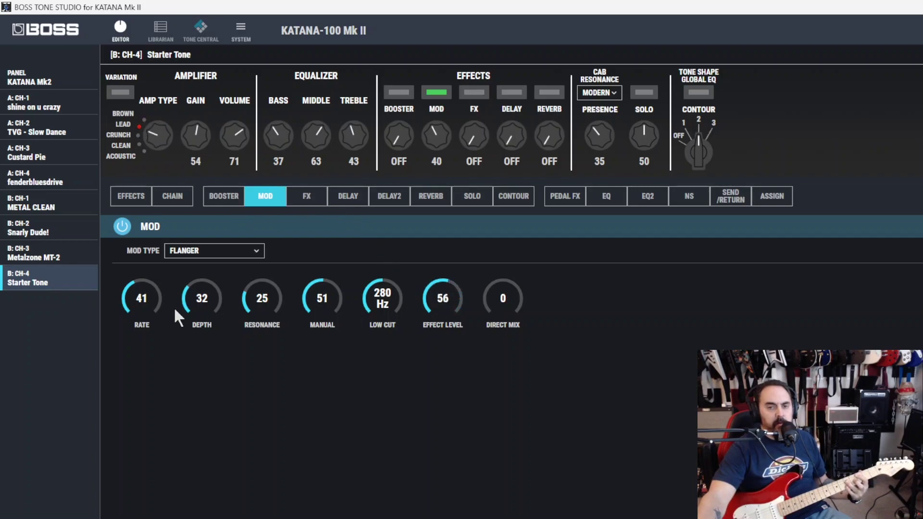
drag(148, 299, 143, 302)
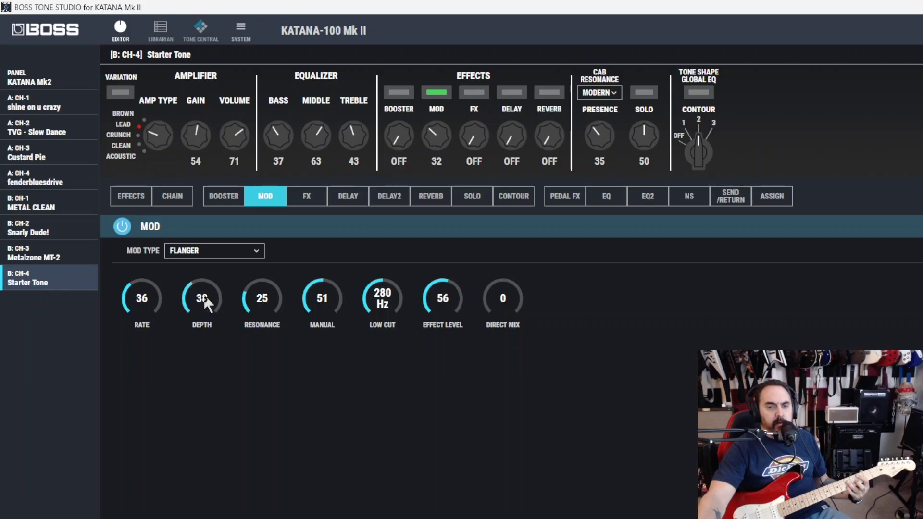
drag(212, 302, 213, 296)
drag(146, 296, 146, 302)
drag(252, 314, 251, 305)
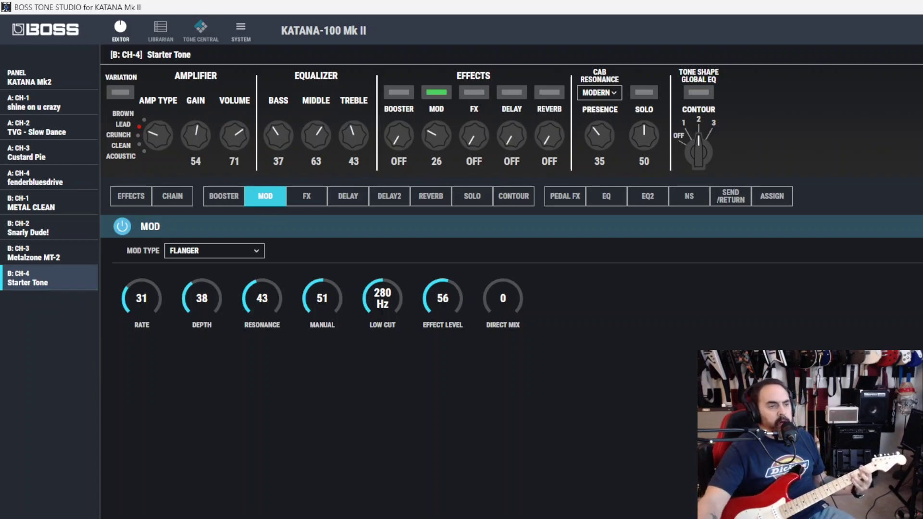
Step: Switch the modulation effect to Phaser, keeping the 4STAGE type
click(253, 250)
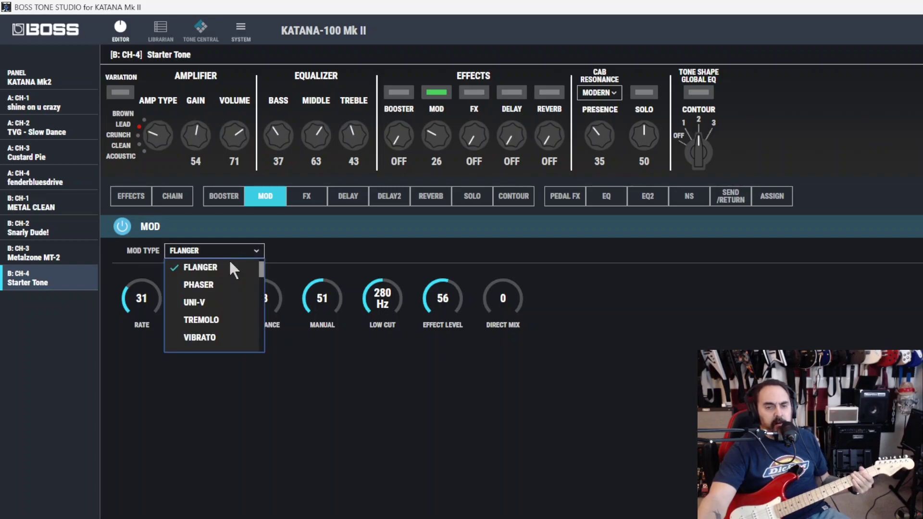
click(211, 284)
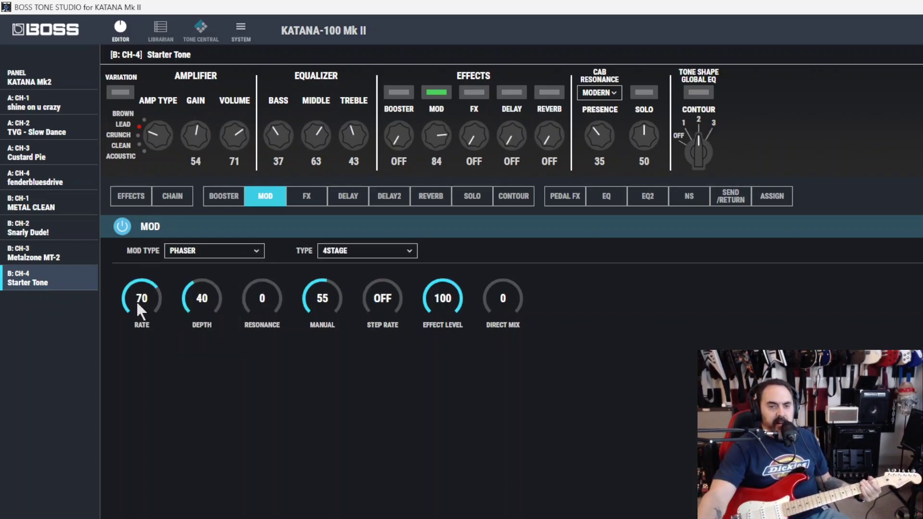
click(363, 251)
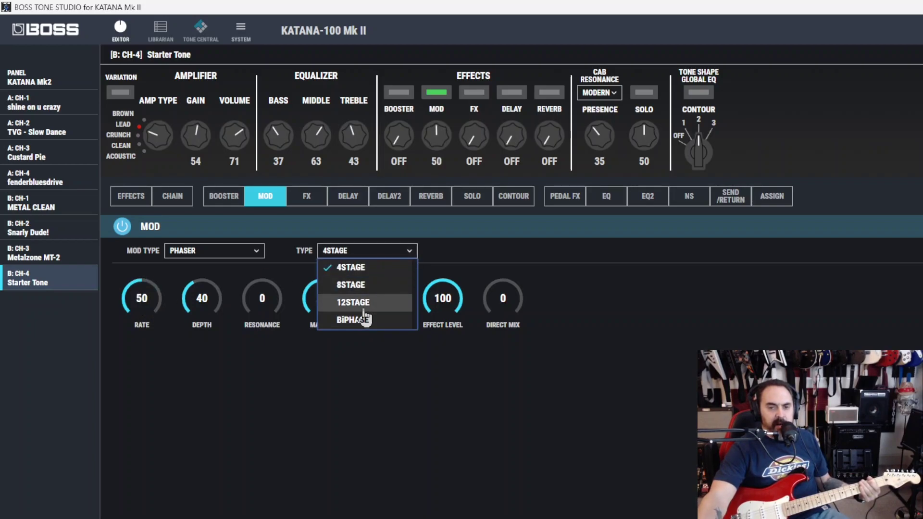
click(403, 248)
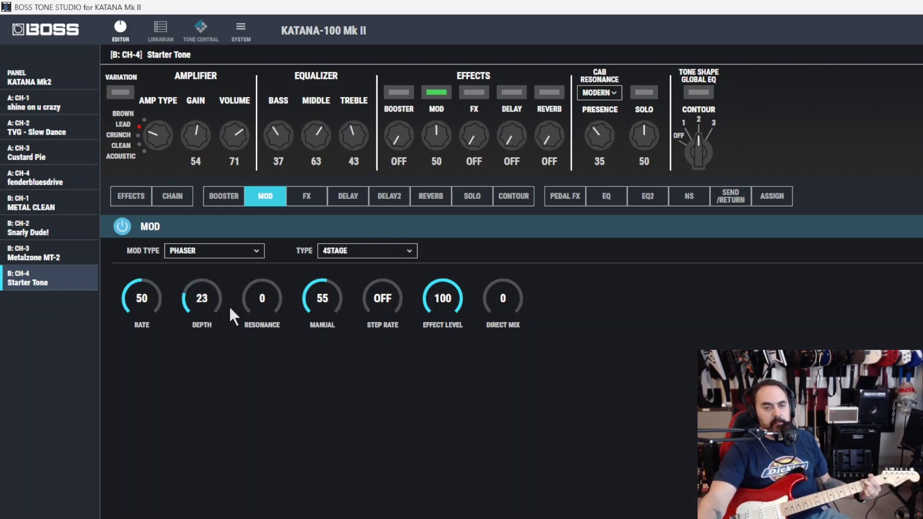
Step: Scroll the knobs to resonance 21, manual 38, effect level 59 and amp gain 49
scroll(320, 299, down, 17)
scroll(441, 299, down, 20)
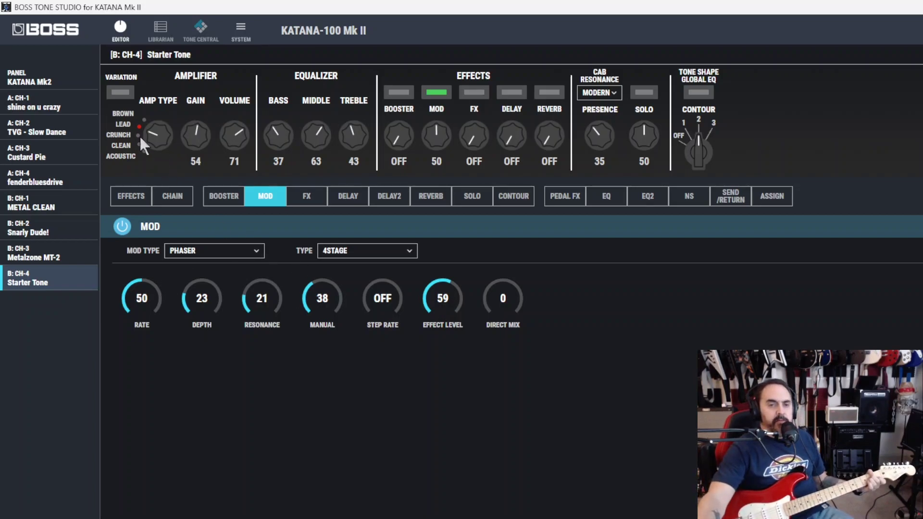
scroll(188, 135, down, 5)
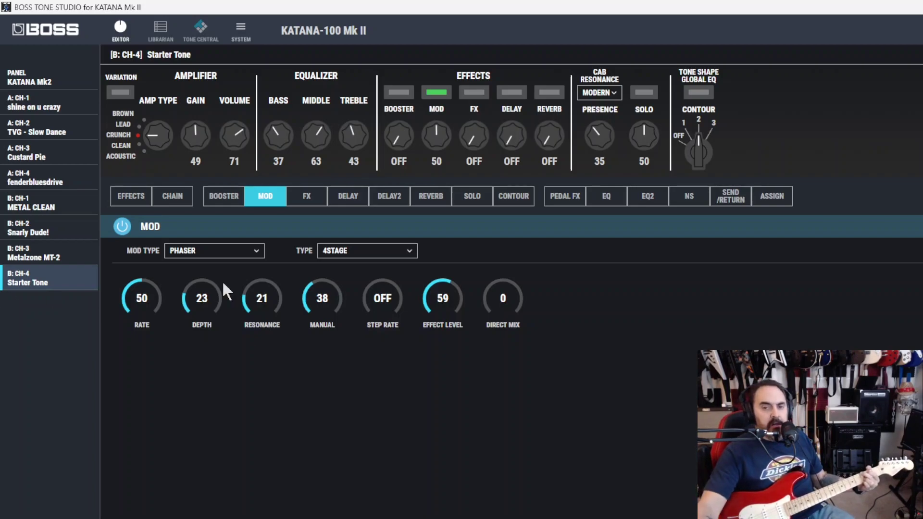
Step: Audition the 8STAGE and 12STAGE phaser types, then settle on BiPHASE
click(318, 254)
click(368, 286)
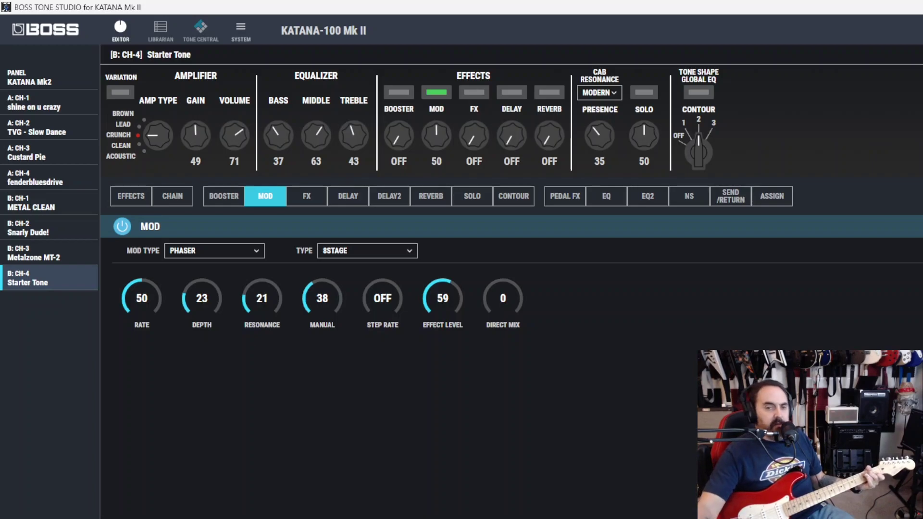
click(366, 254)
click(364, 301)
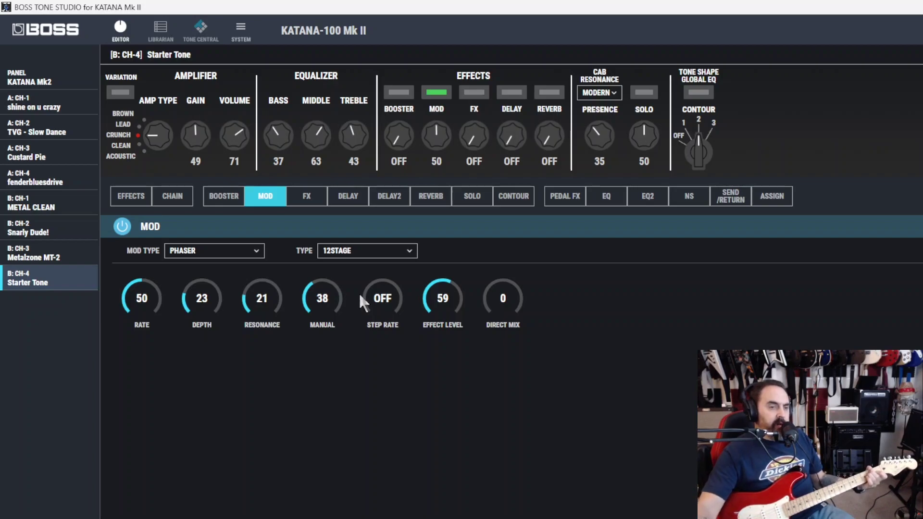
click(371, 252)
click(364, 321)
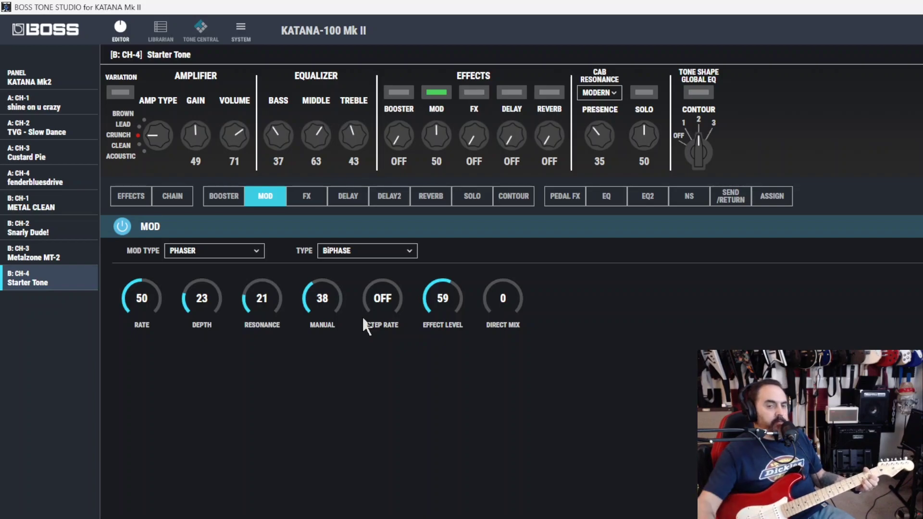
Step: Select UNI-V as the MOD type and bring its DEPTH knob down to 46
click(245, 251)
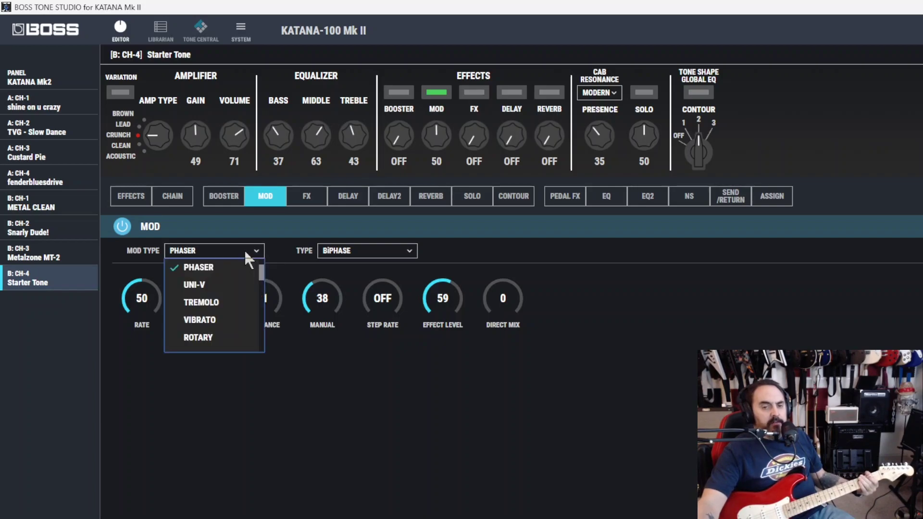
click(235, 288)
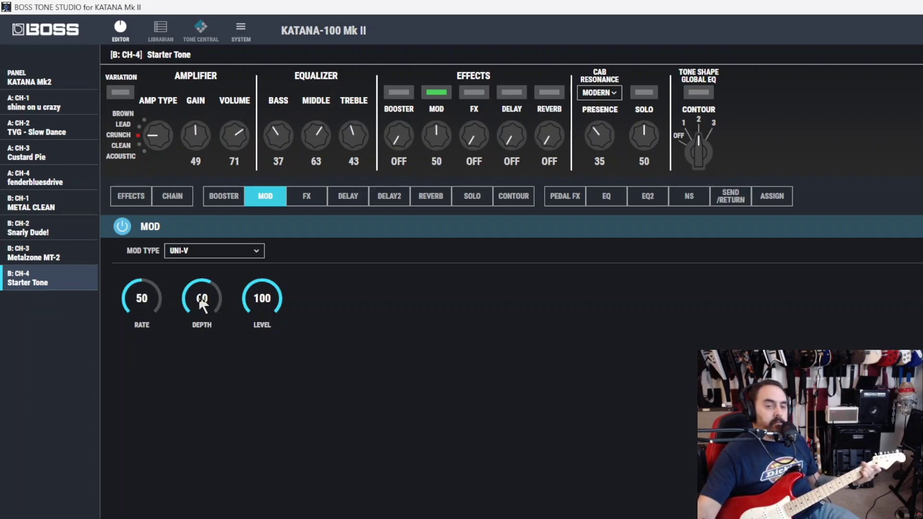
scroll(202, 304, down, 5)
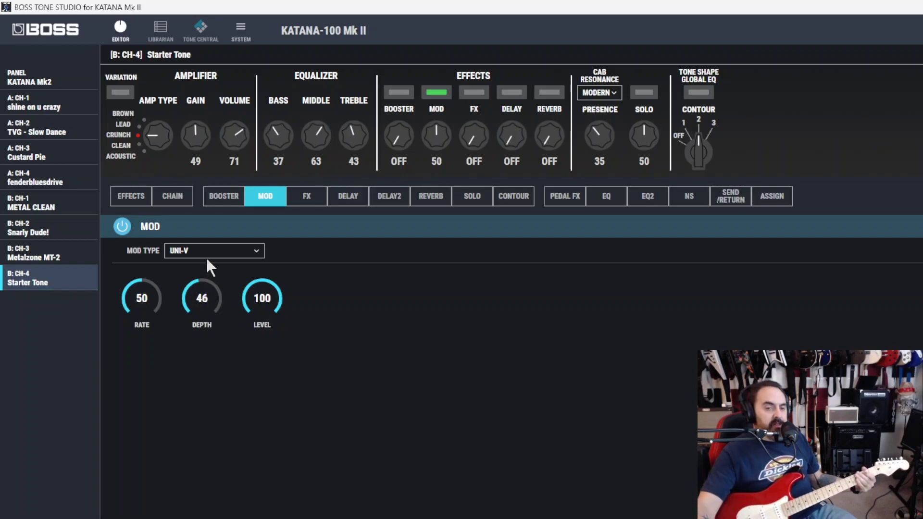
Step: Make the MOD a TREMOLO with wave shape 45, rate 56 and depth 42
click(226, 250)
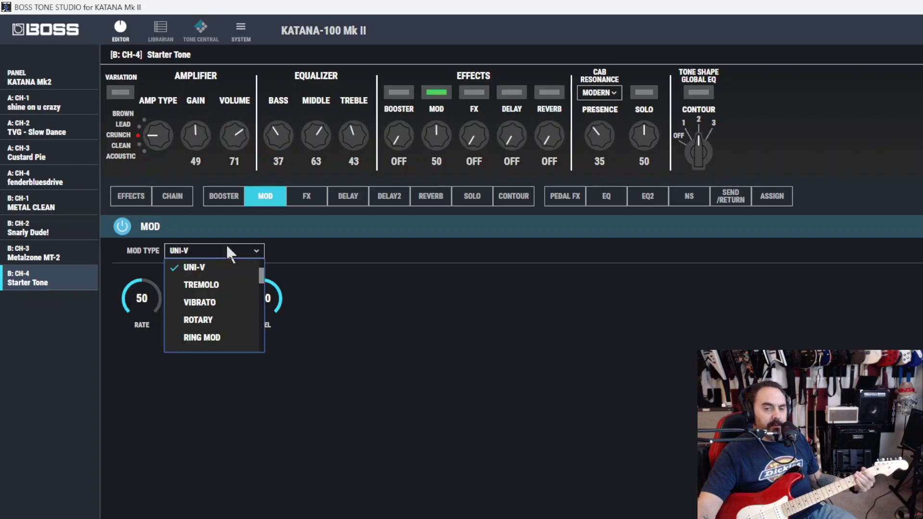
click(214, 286)
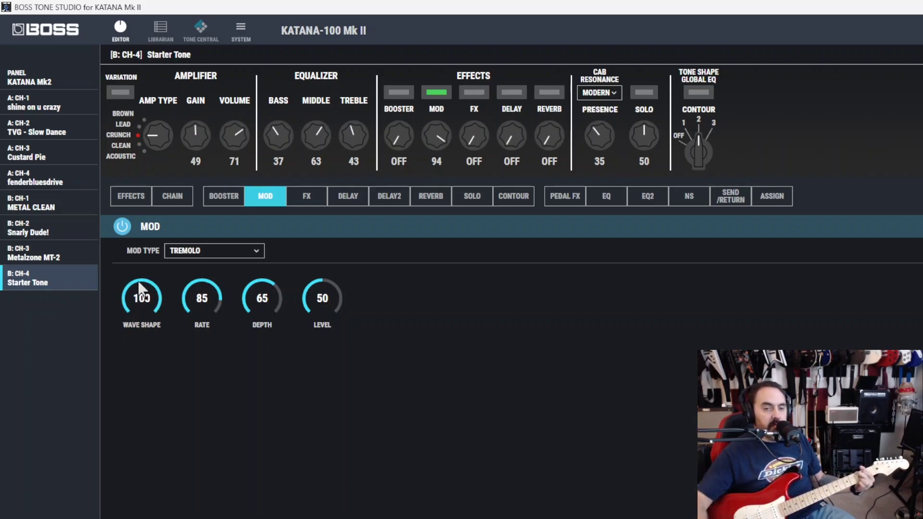
drag(139, 290, 140, 311)
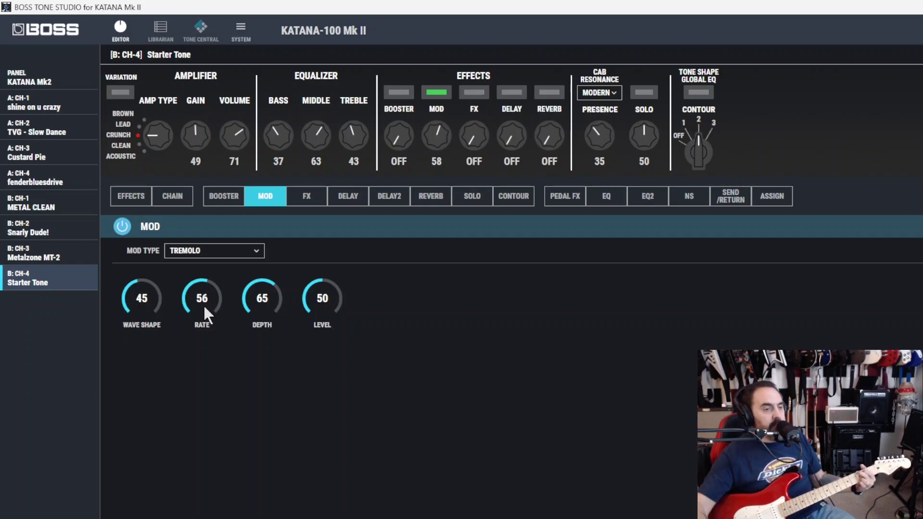
drag(251, 299, 254, 288)
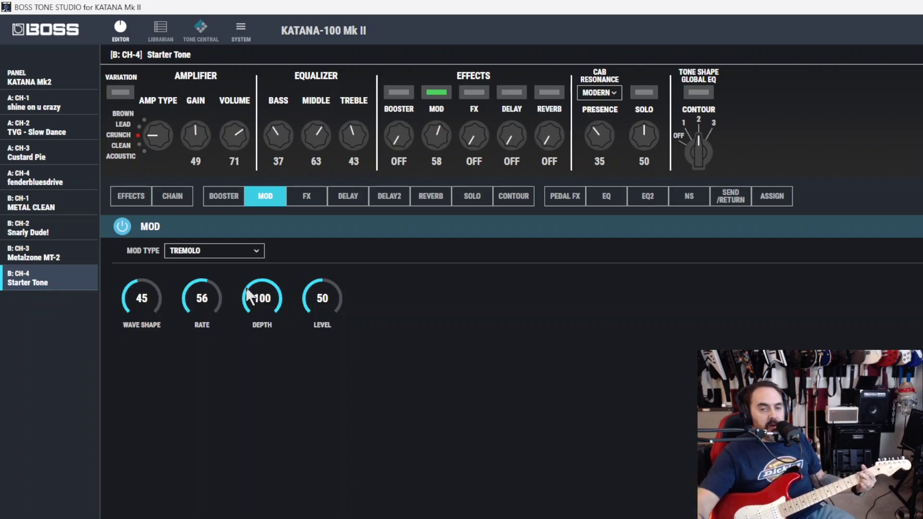
drag(248, 299, 251, 312)
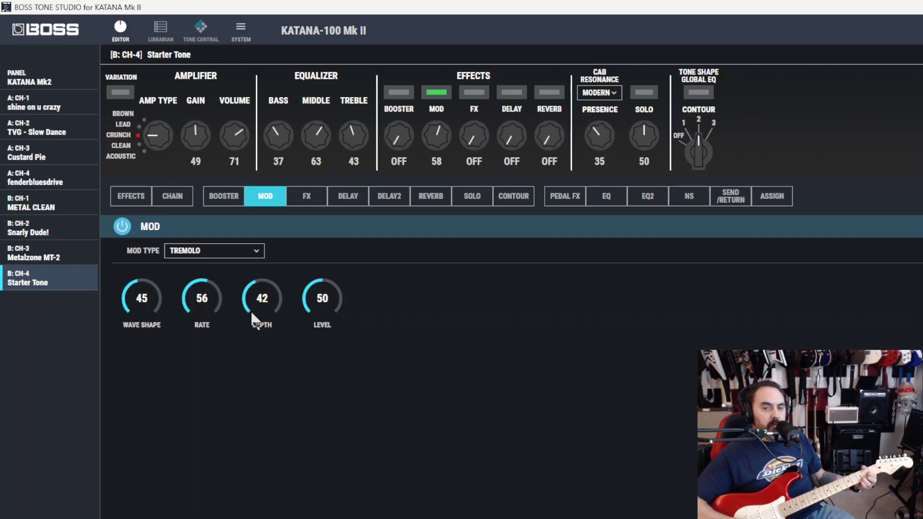
Step: Select VIBRATO as the MOD type, bring its rate to 52 and raise the depth
click(255, 251)
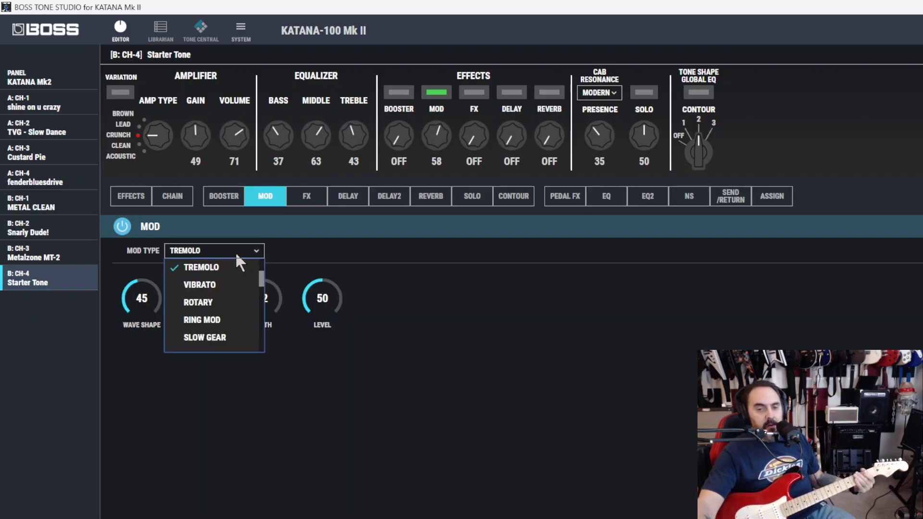
click(217, 289)
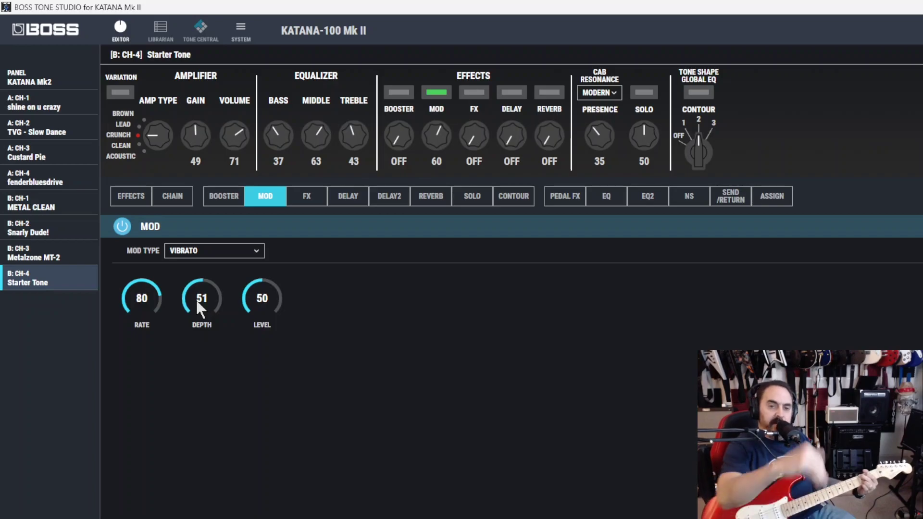
scroll(146, 302, up, 6)
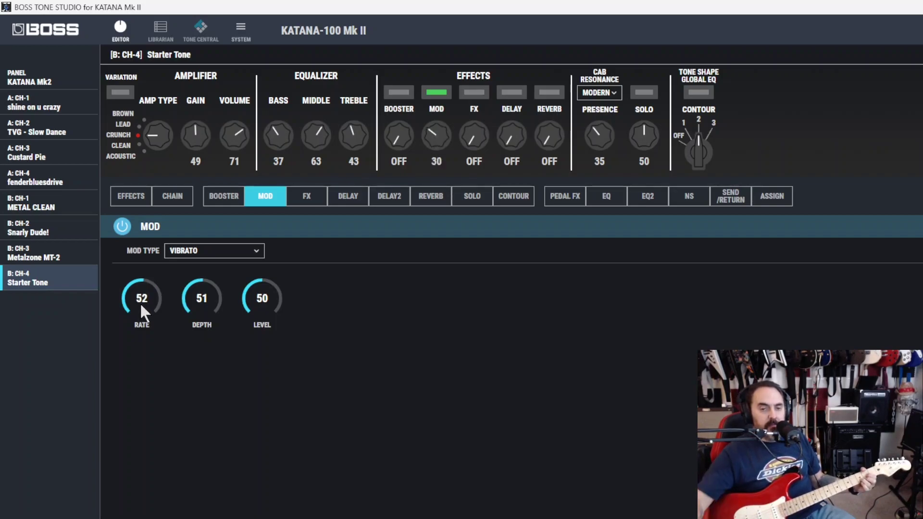
scroll(192, 294, up, 20)
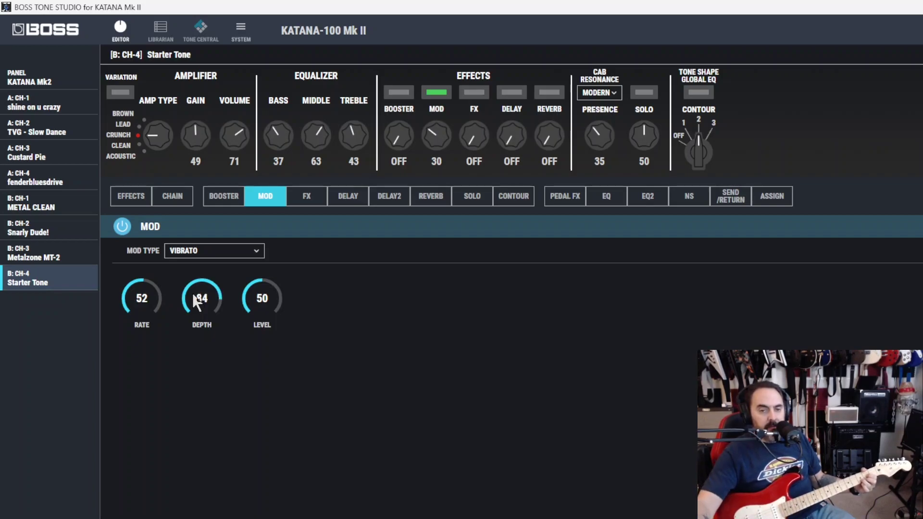
scroll(193, 298, down, 20)
scroll(188, 303, up, 18)
Step: Choose ROTARY for the MOD effect with rate 50 and depth 19
click(216, 252)
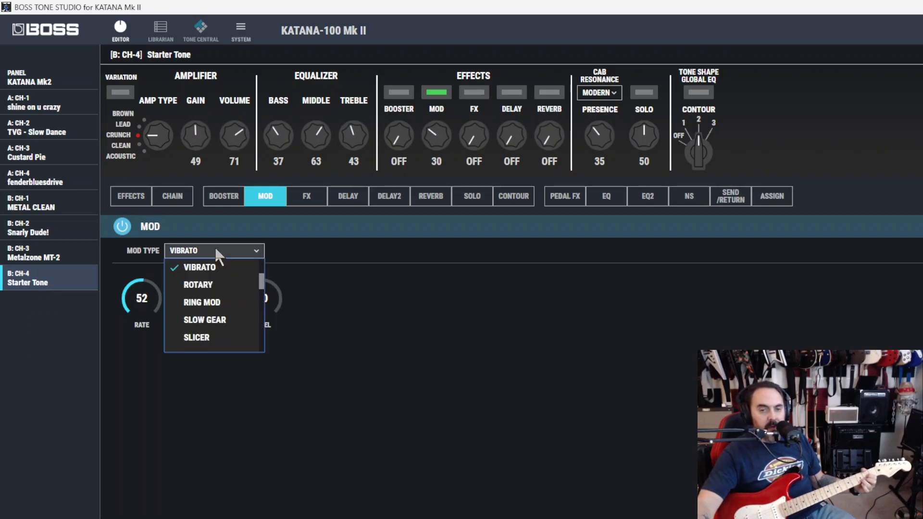
click(222, 285)
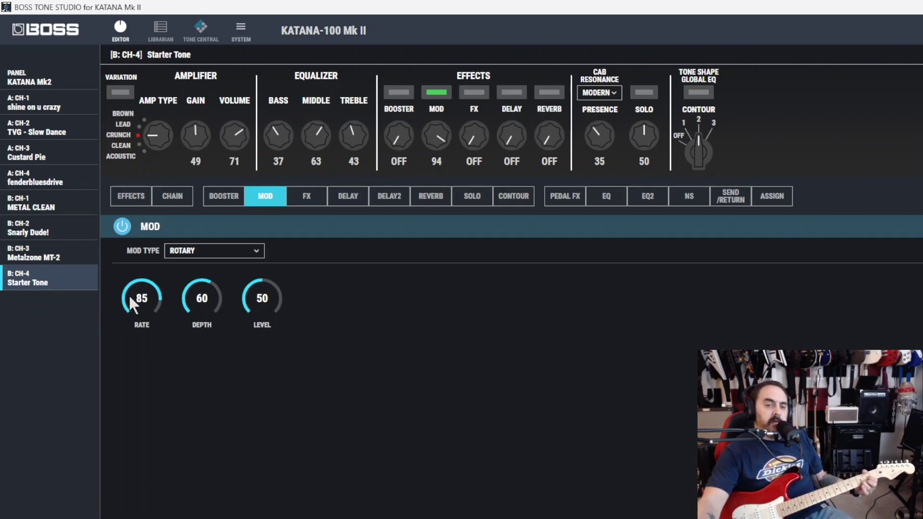
drag(129, 294, 132, 304)
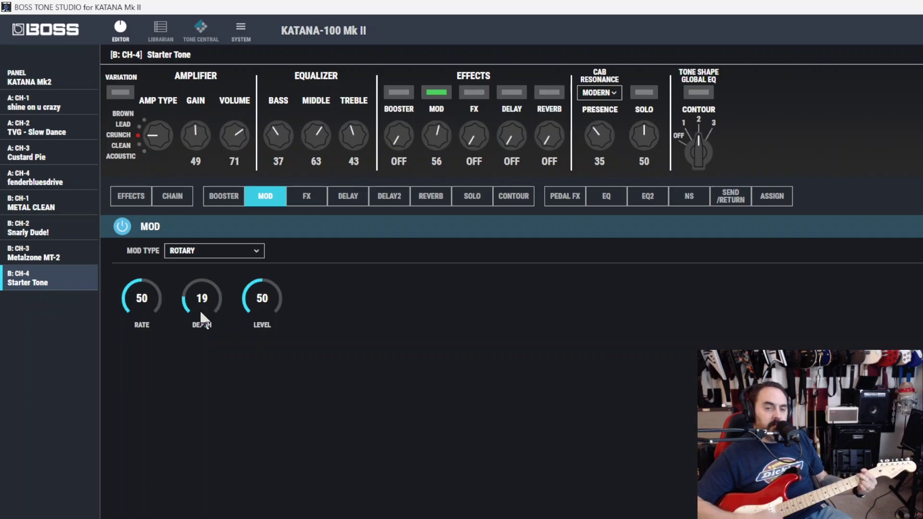
Step: Set the MOD type to RING MOD running in INTELLIGENT mode
click(218, 252)
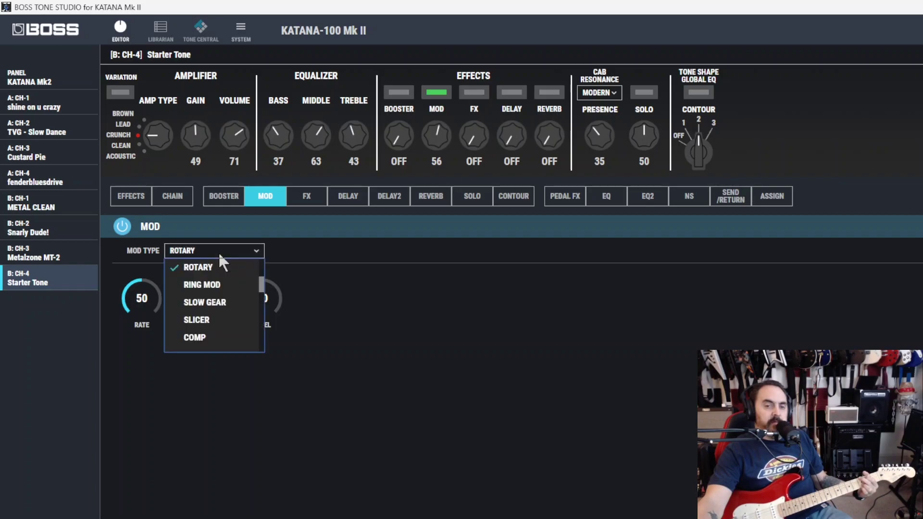
click(210, 289)
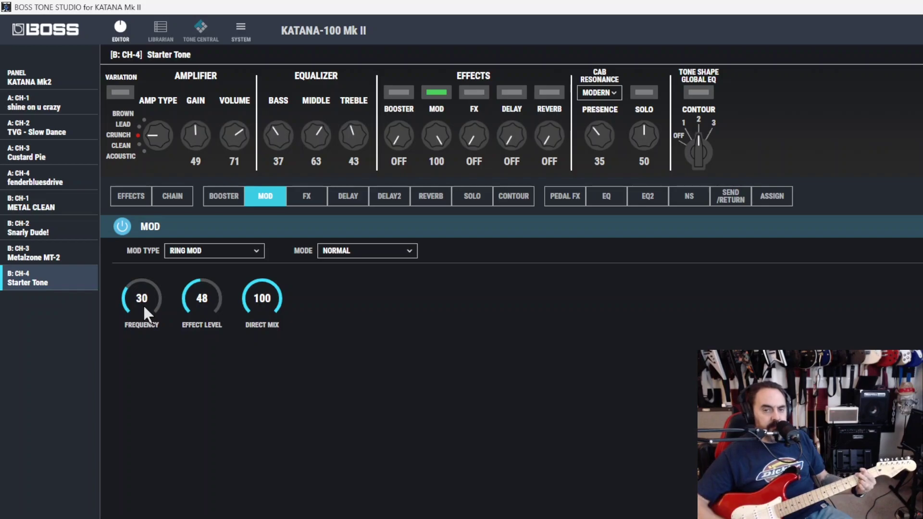
click(342, 254)
click(365, 286)
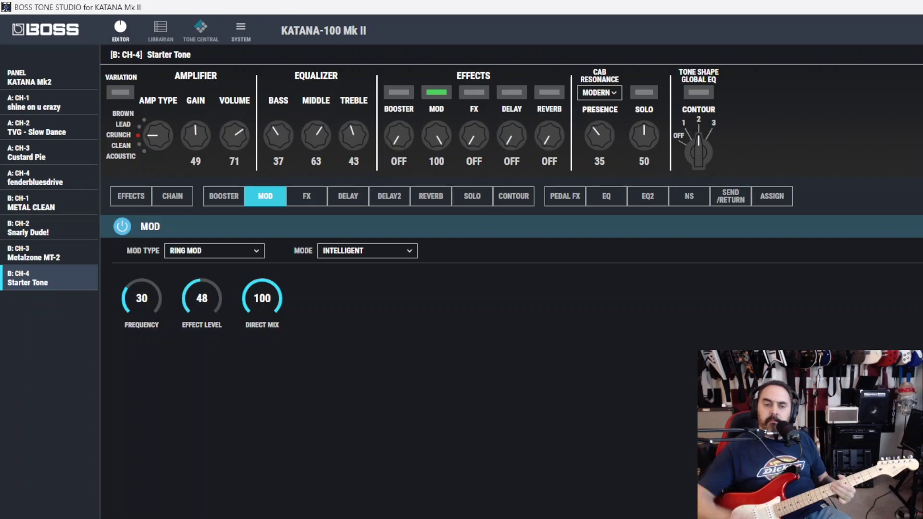
Step: Select SLOW GEAR as the MOD type and set its rise time to 68
click(196, 251)
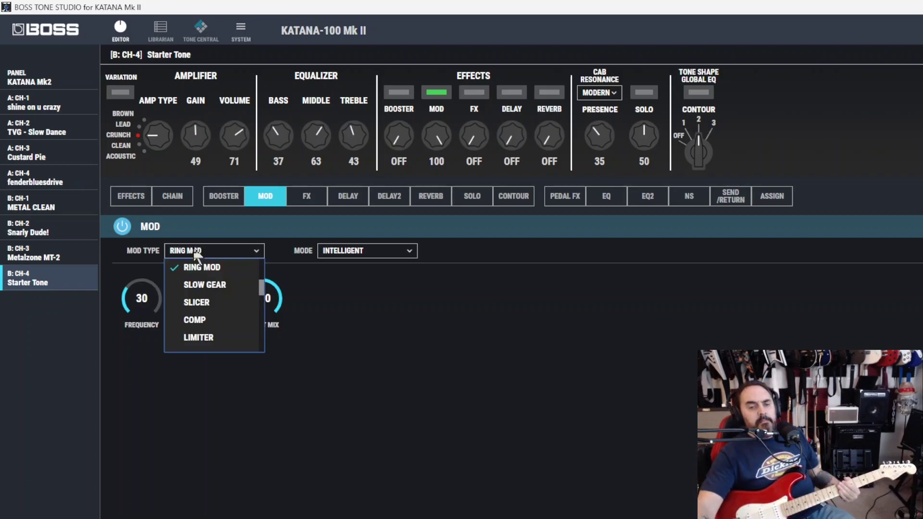
click(204, 284)
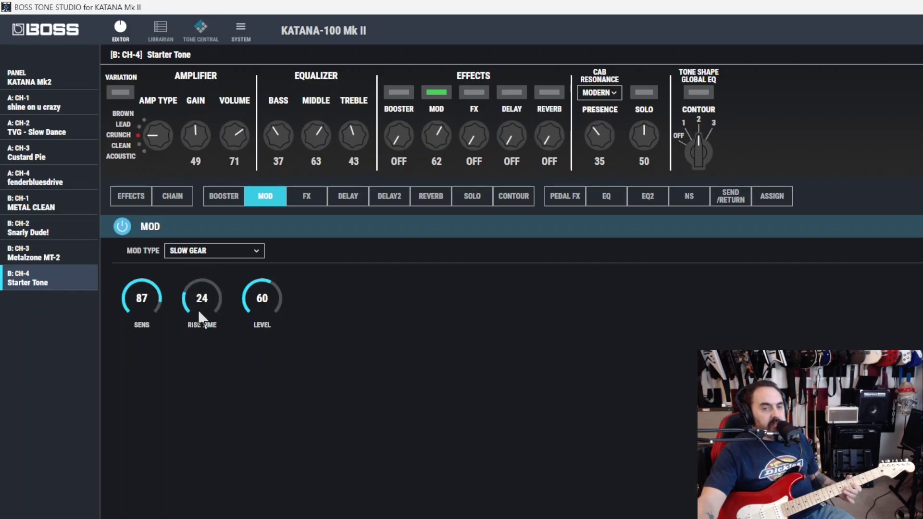
scroll(198, 312, down, 18)
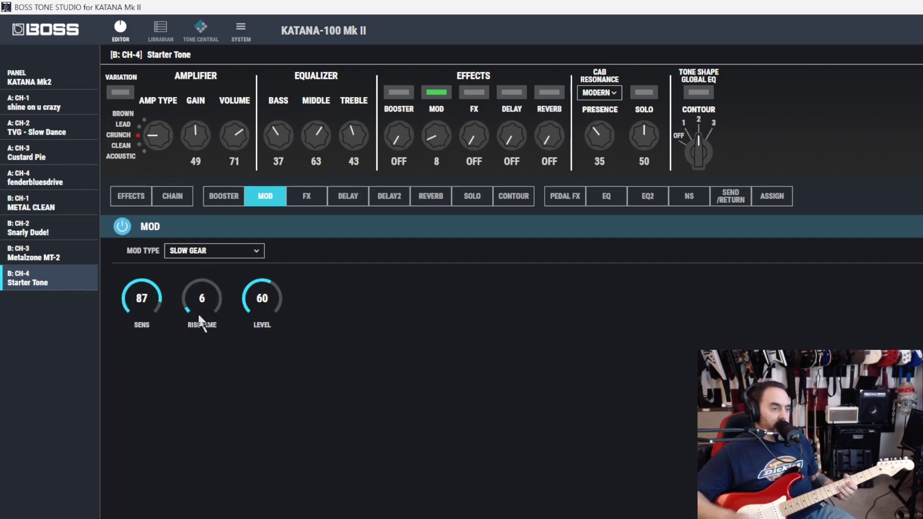
drag(199, 308, 203, 271)
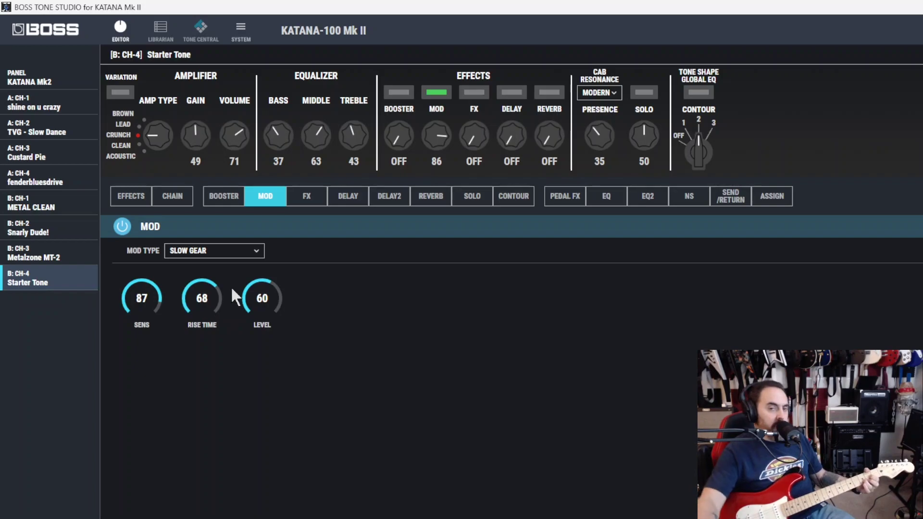
Step: Switch the MOD effect to SLICER and step its pattern up
click(227, 258)
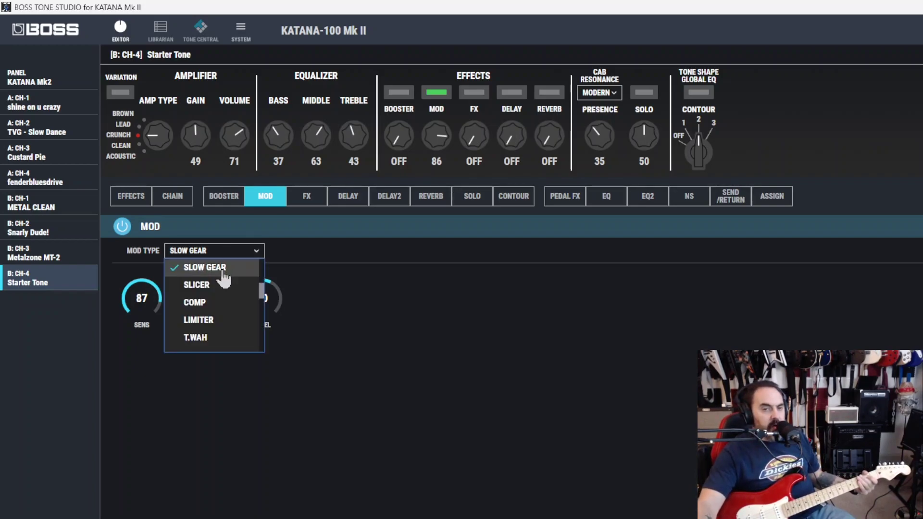
click(192, 285)
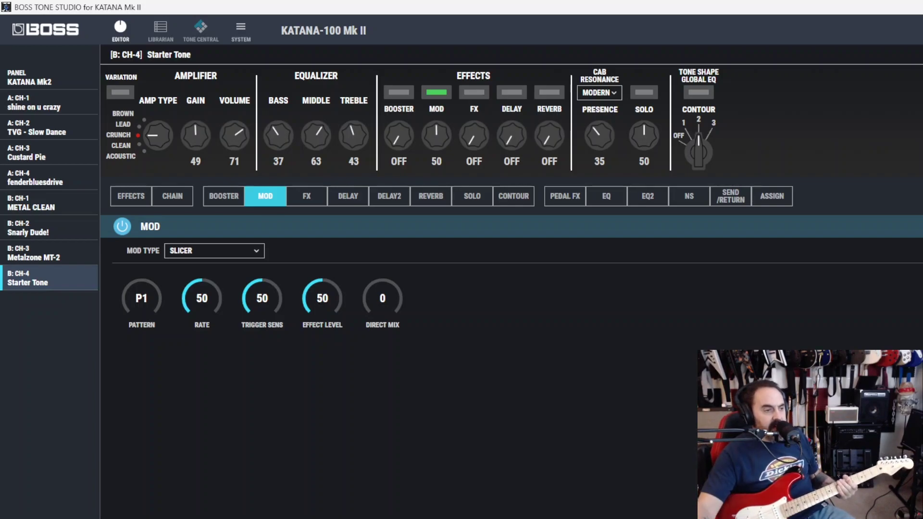
drag(145, 298, 149, 288)
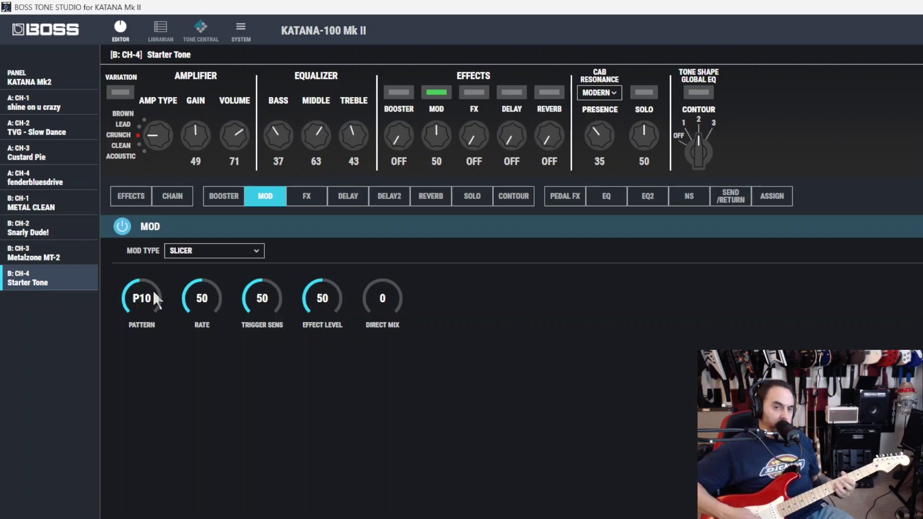
Step: Adjust the Slicer knobs and drag TRIGGER SENS up from 50 to 83
scroll(216, 298, up, 10)
scroll(215, 298, up, 4)
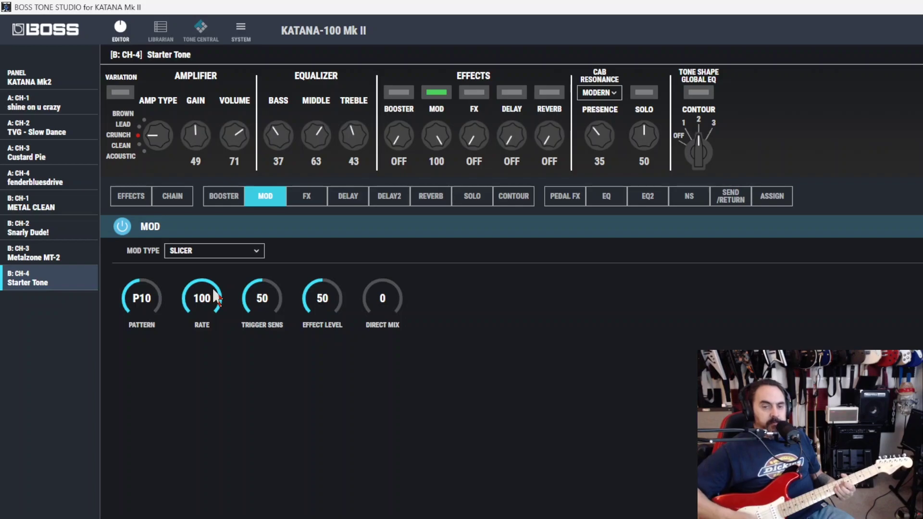
scroll(202, 312, down, 7)
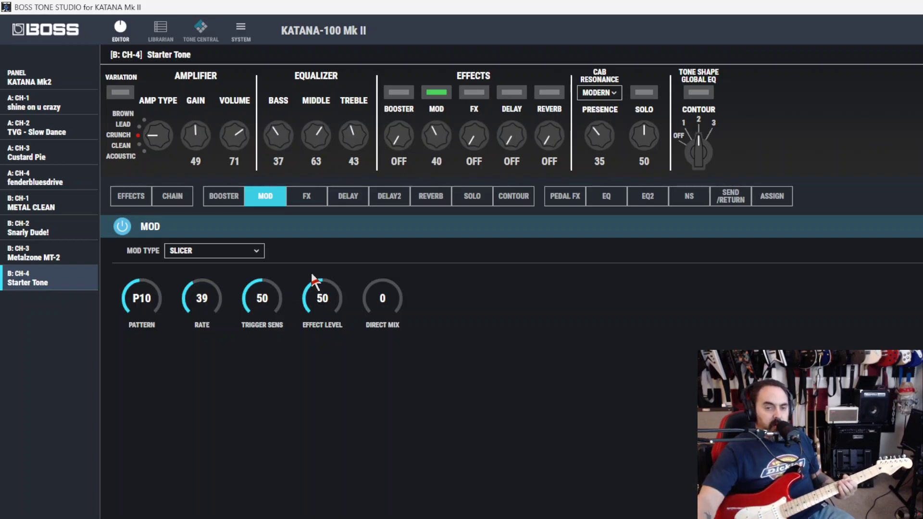
scroll(259, 298, down, 2)
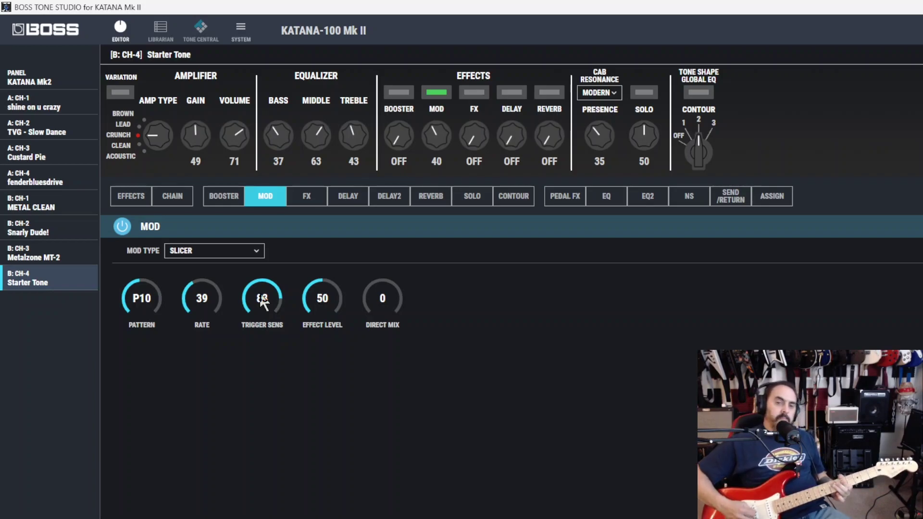
drag(262, 300, 262, 264)
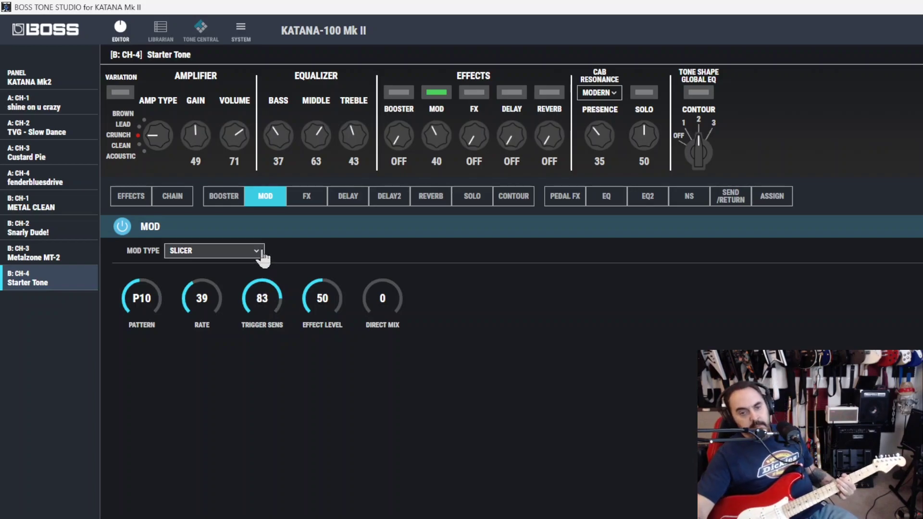
Step: Make the MOD effect a COMP using the BOSS COMP type
click(263, 251)
click(221, 284)
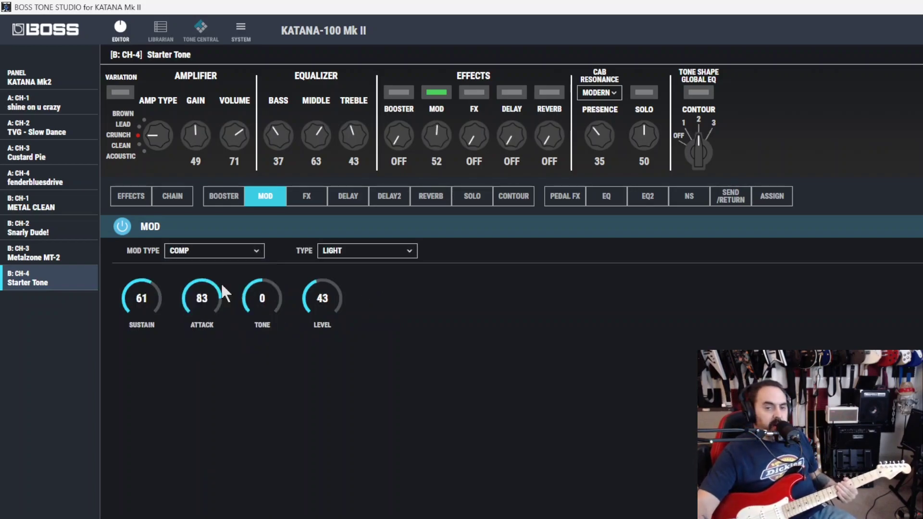
click(366, 250)
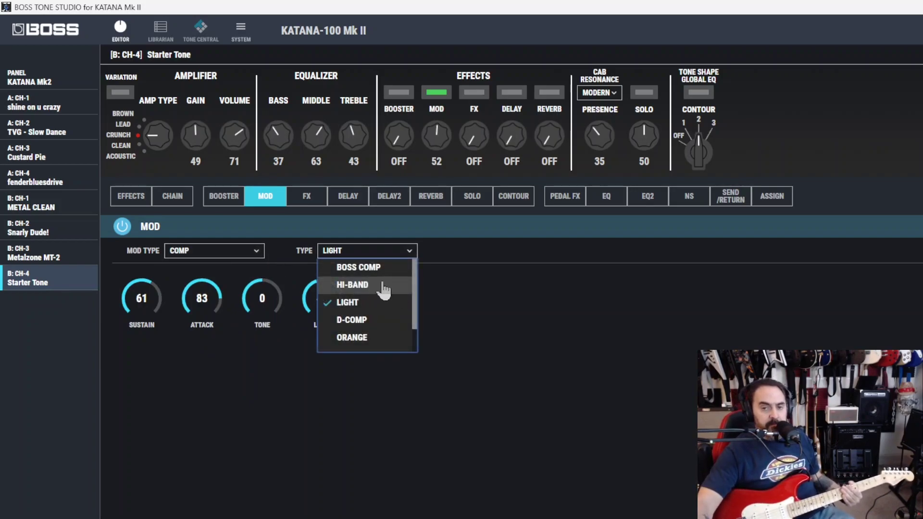
click(391, 267)
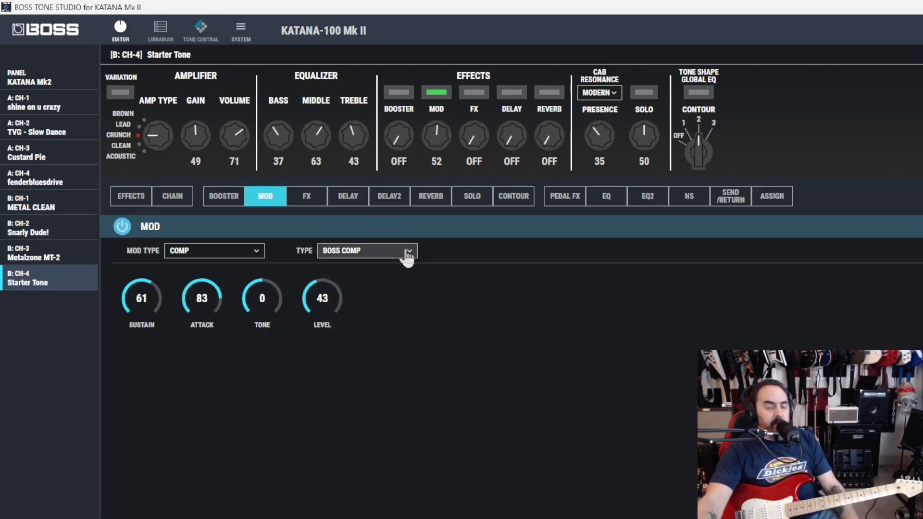
Step: Browse the compressor type list and close it without changing the type
click(408, 254)
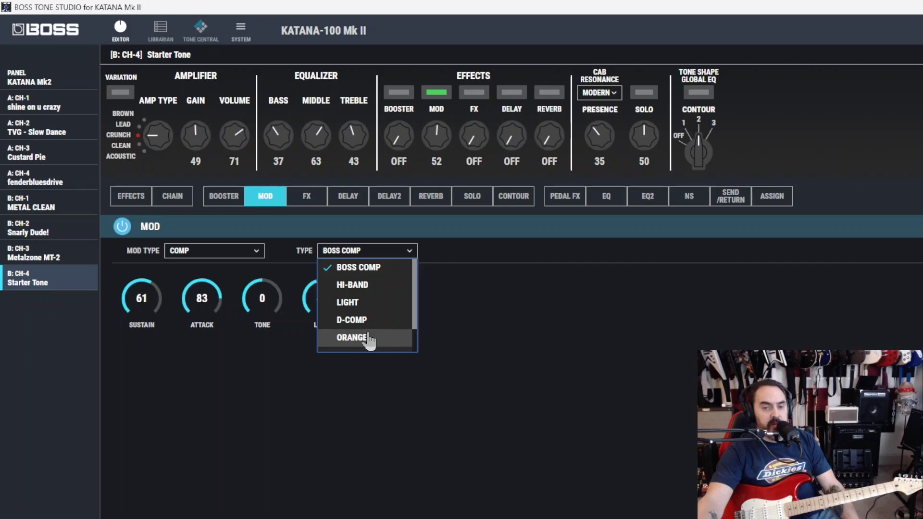
scroll(369, 339, down, 1)
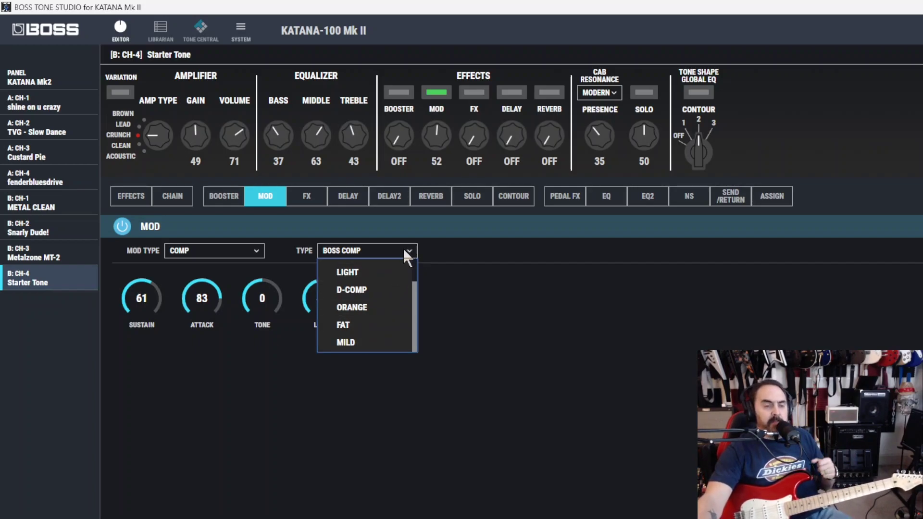
click(499, 254)
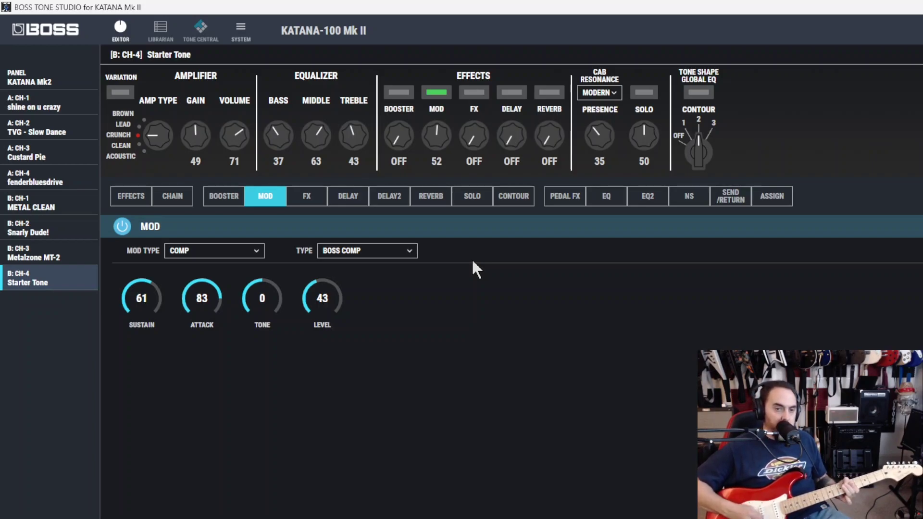
Step: Audition the HI-BAND then ORANGE compressor types, then change the MOD effect to LIMITER
click(389, 251)
click(386, 284)
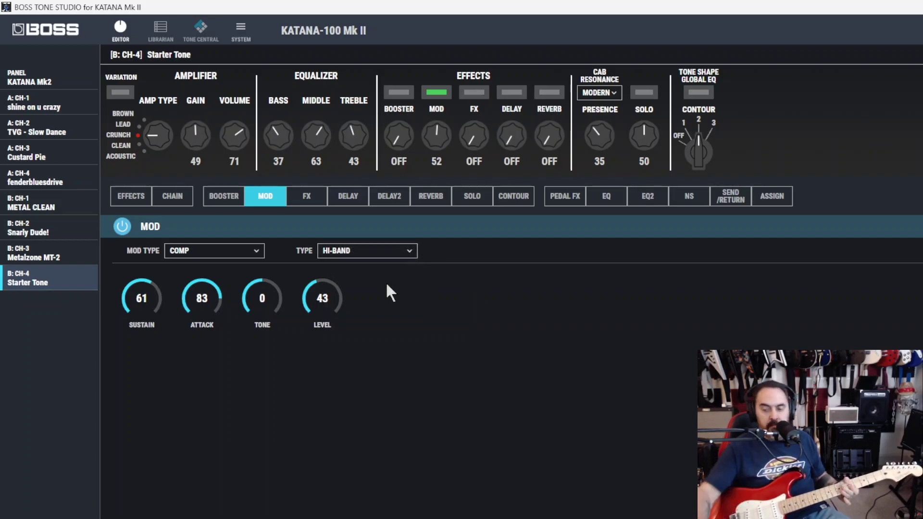
click(385, 251)
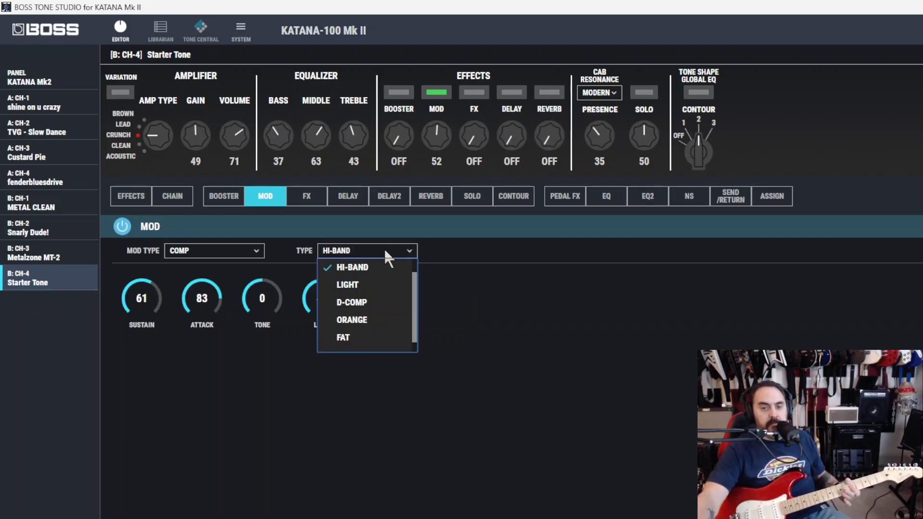
click(367, 321)
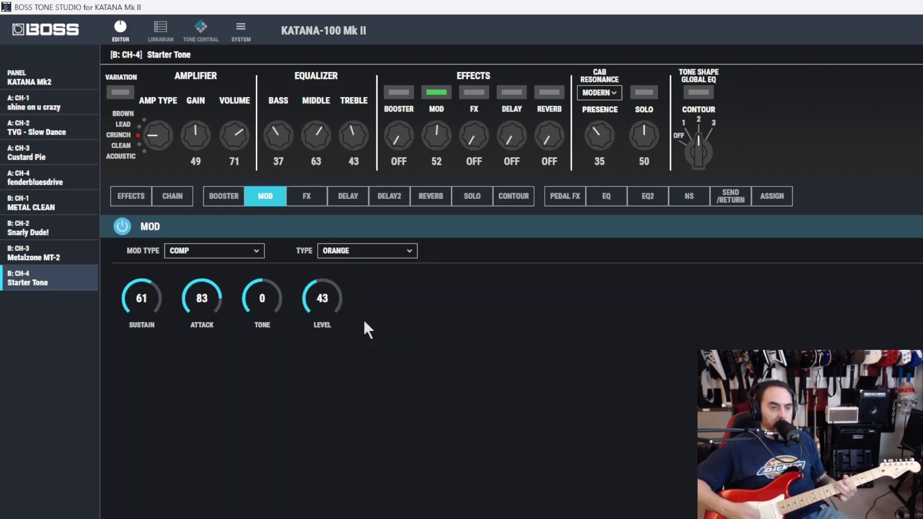
click(212, 250)
click(214, 284)
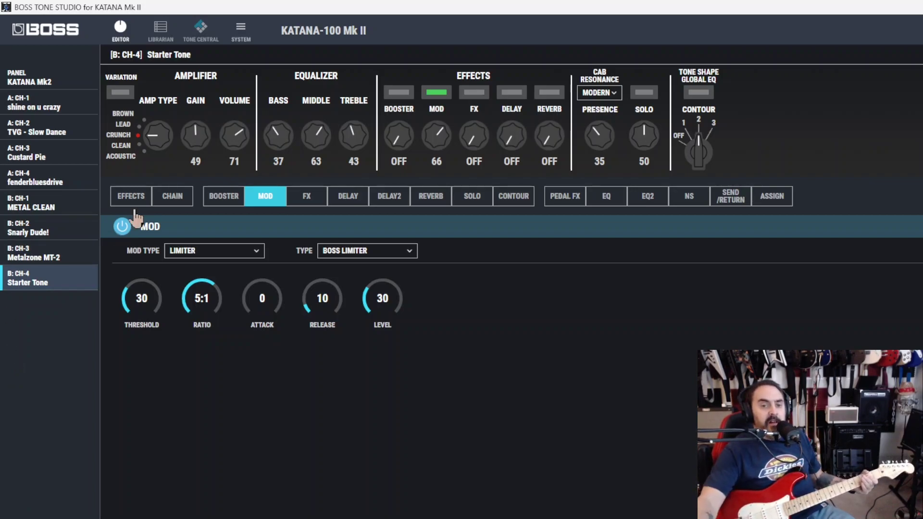
Step: Switch the amp type to CLEAN and toggle the MOD limiter off and back on
click(139, 146)
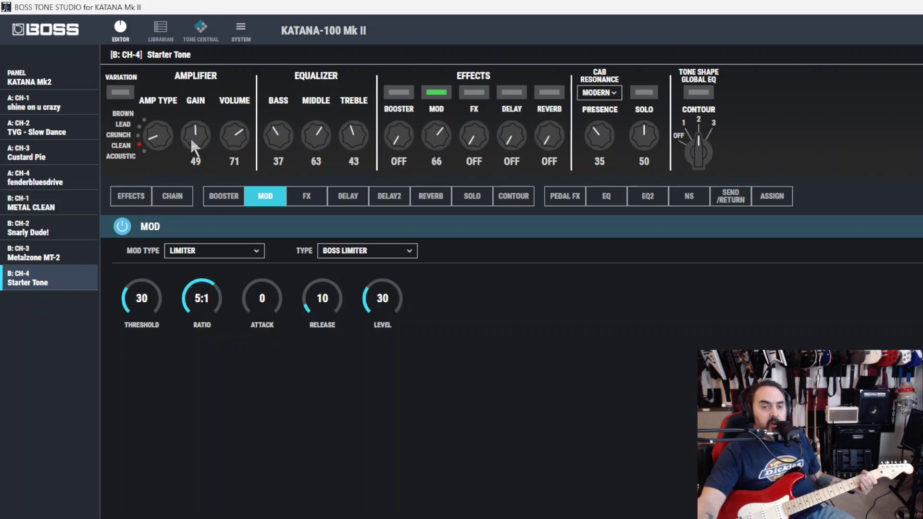
click(122, 227)
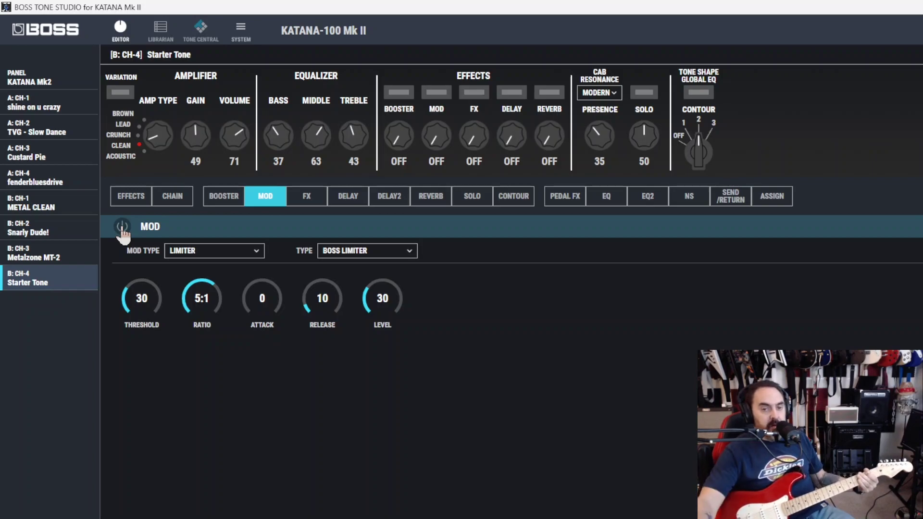
click(122, 226)
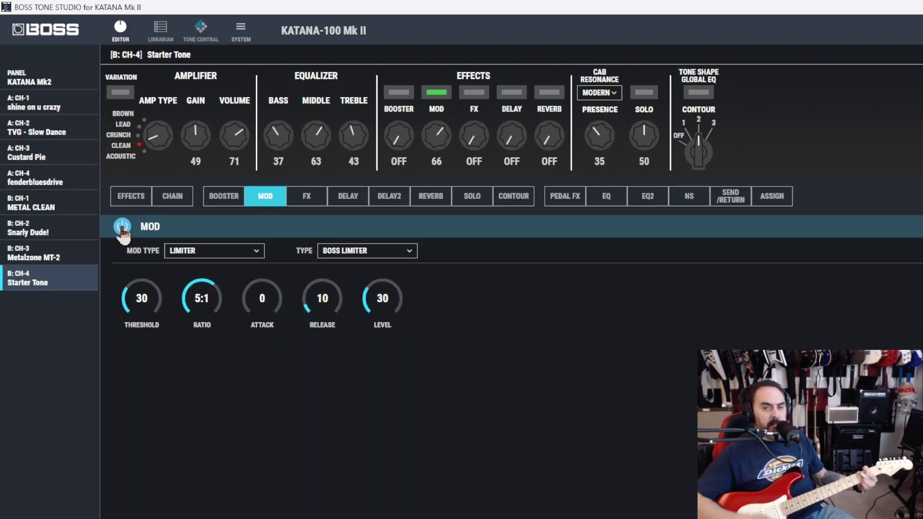
click(385, 250)
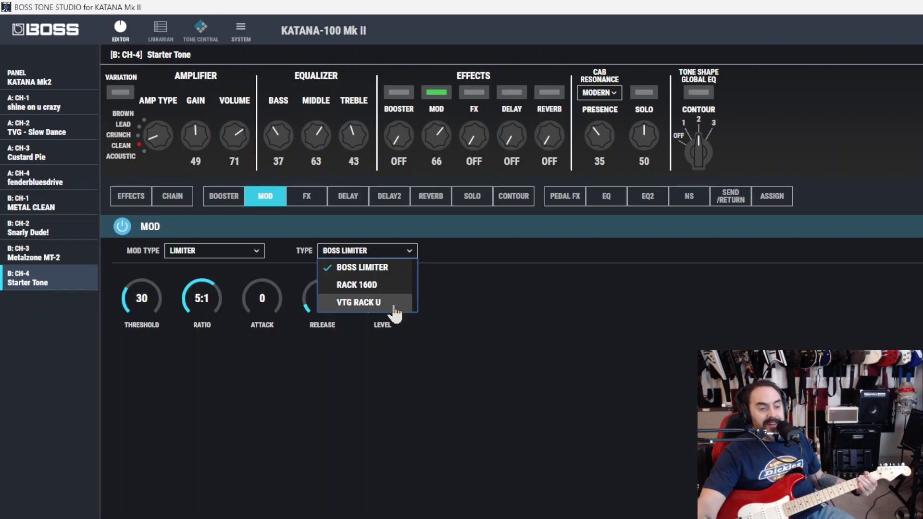
Step: Change the MOD effect to T.WAH and try the LPF filter mode
click(231, 250)
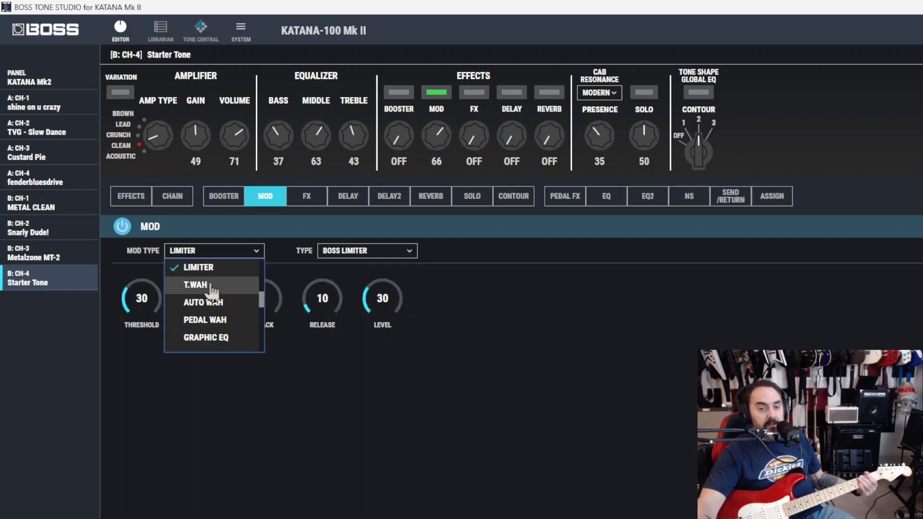
click(243, 284)
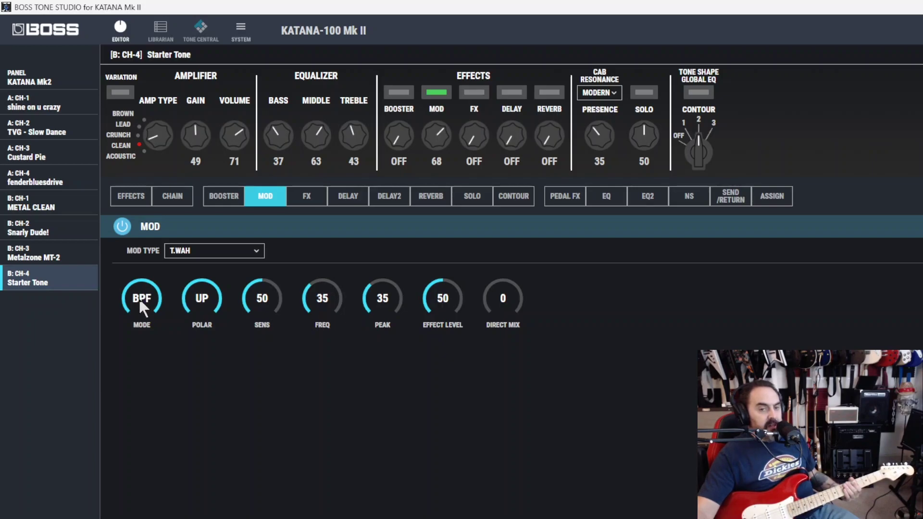
click(140, 302)
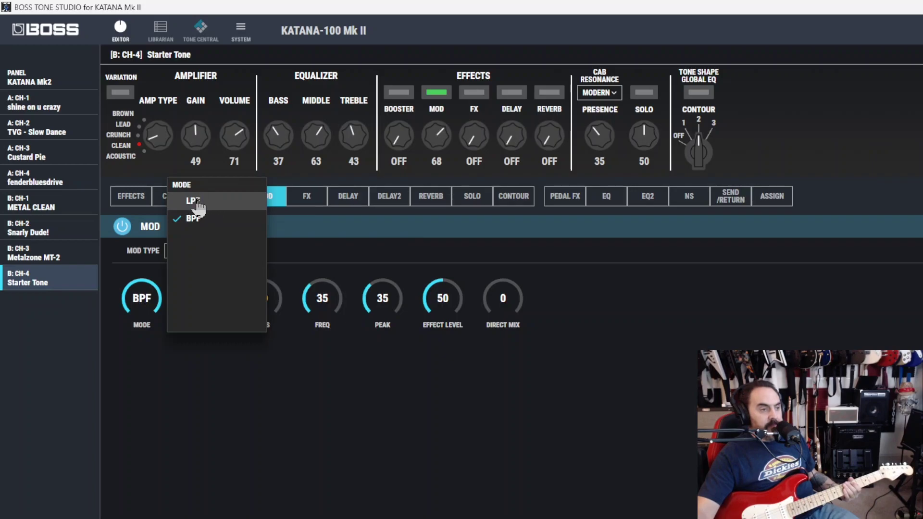
click(198, 202)
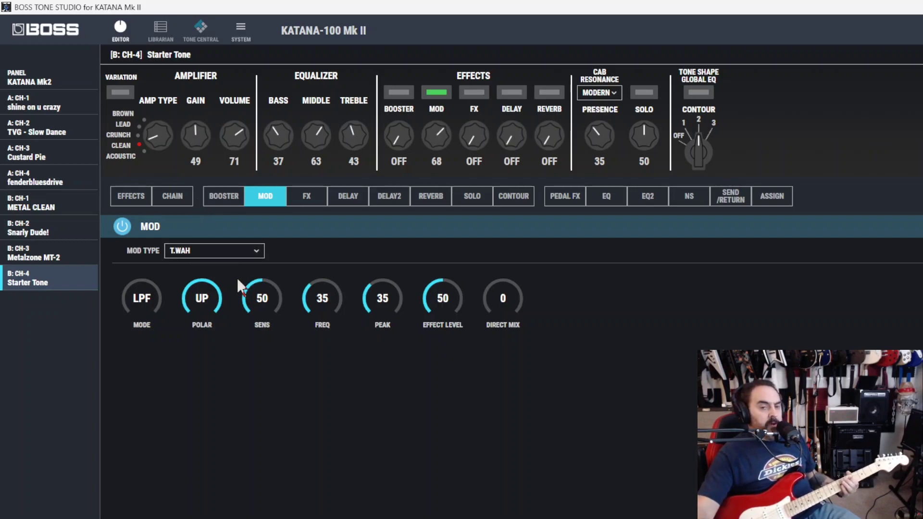
Step: Try DOWN polarity, return to UP, and set the wah FREQ to 59 and PEAK to 85
click(201, 299)
click(257, 201)
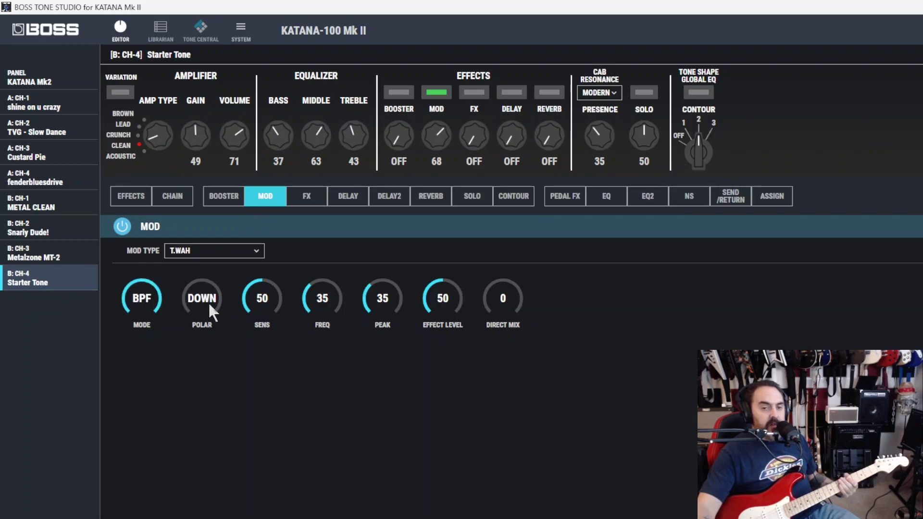
drag(208, 301, 209, 284)
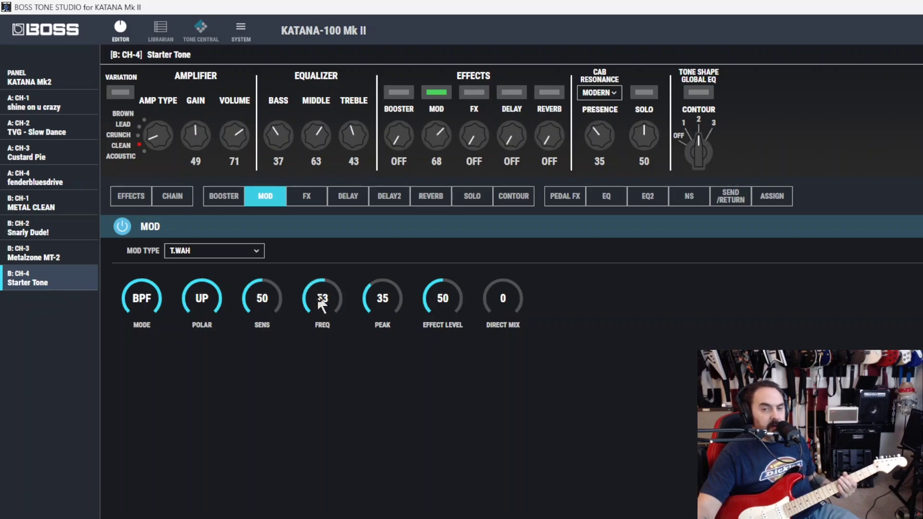
drag(317, 301, 318, 297)
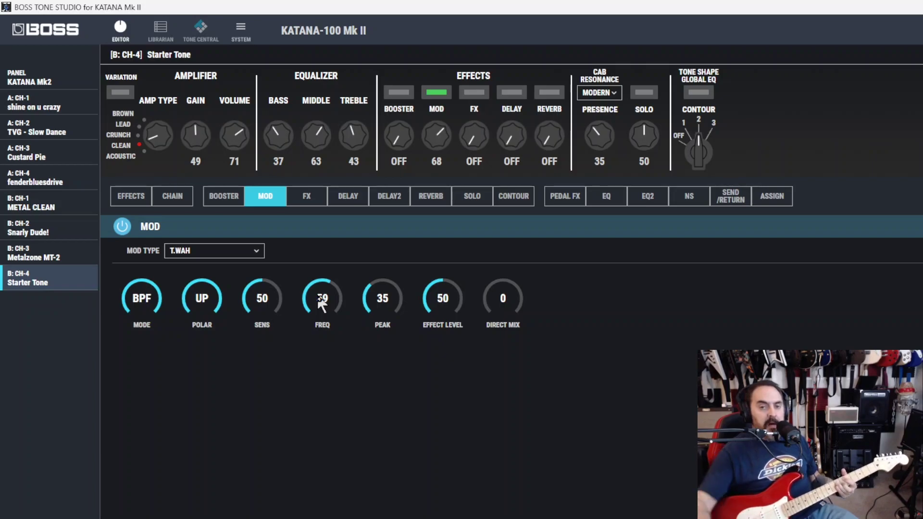
drag(387, 300, 383, 288)
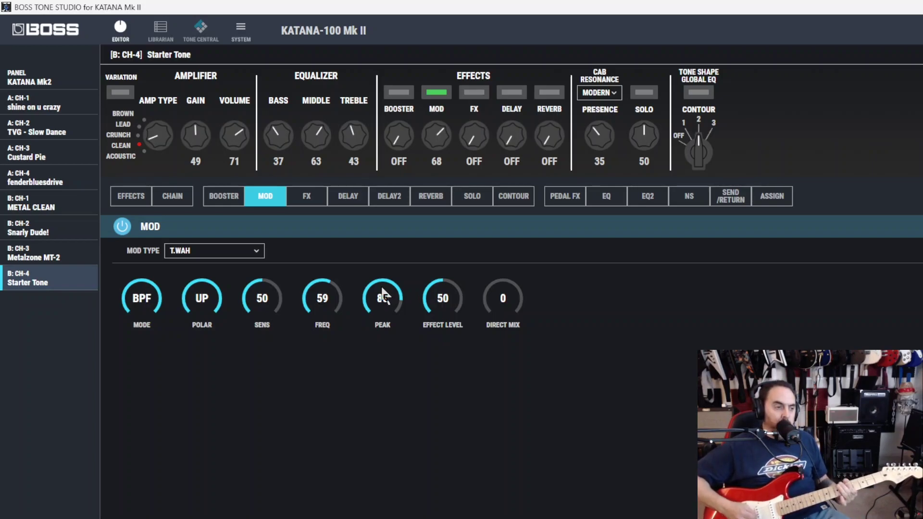
Step: Switch MOD to AUTO WAH, recheck T.WAH, return to AUTO WAH and raise depth to 75
click(229, 251)
click(221, 287)
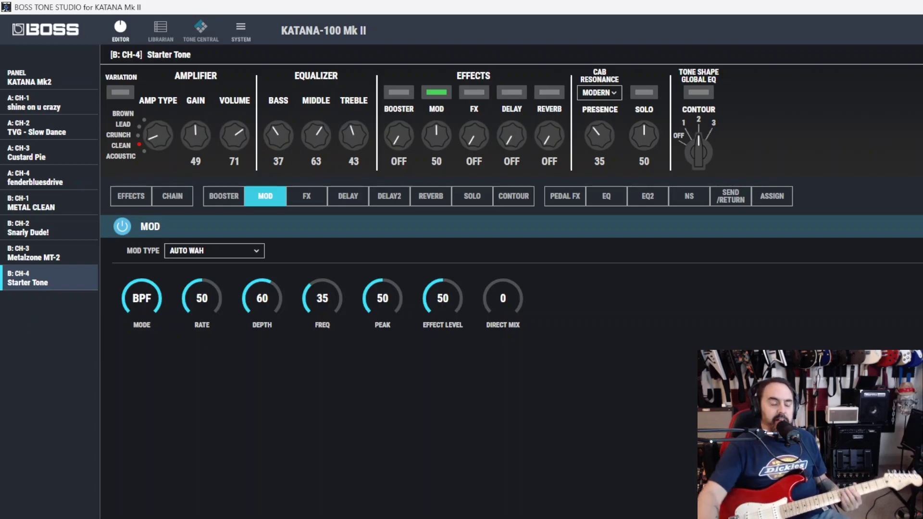
click(257, 251)
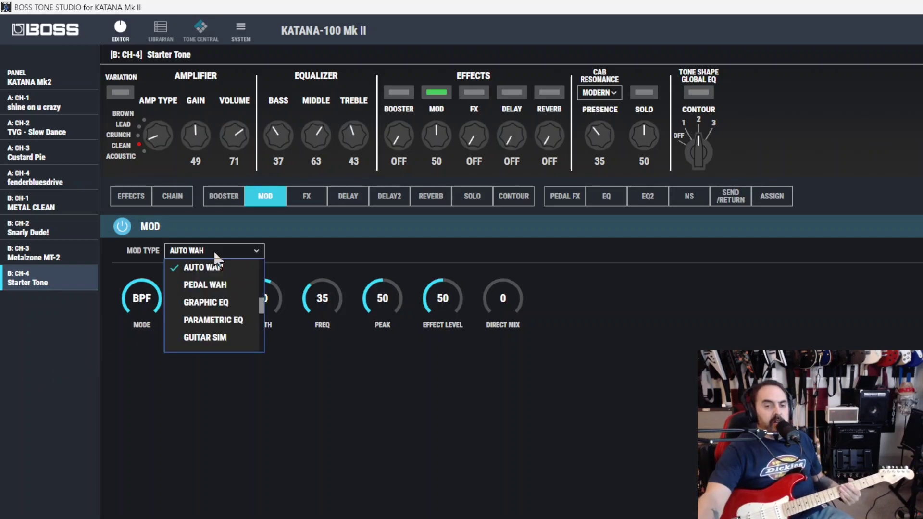
scroll(218, 308, up, 2)
click(213, 313)
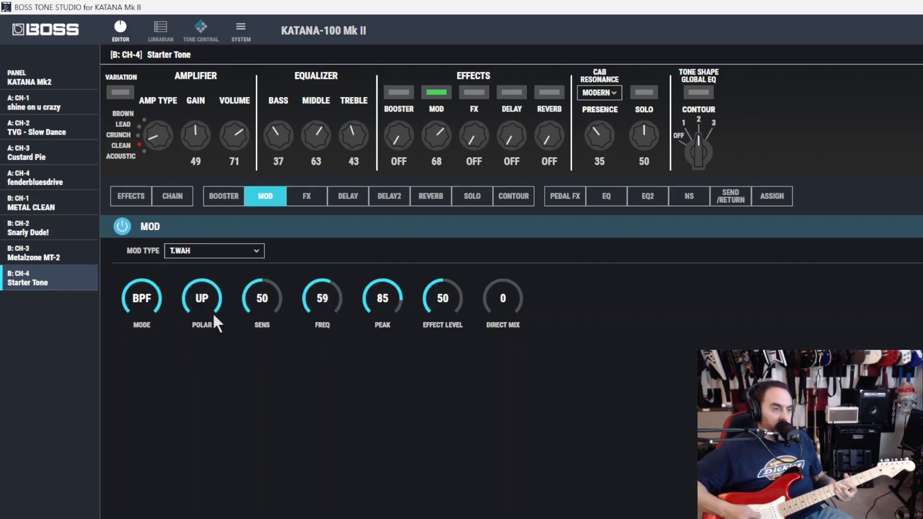
click(256, 251)
click(226, 284)
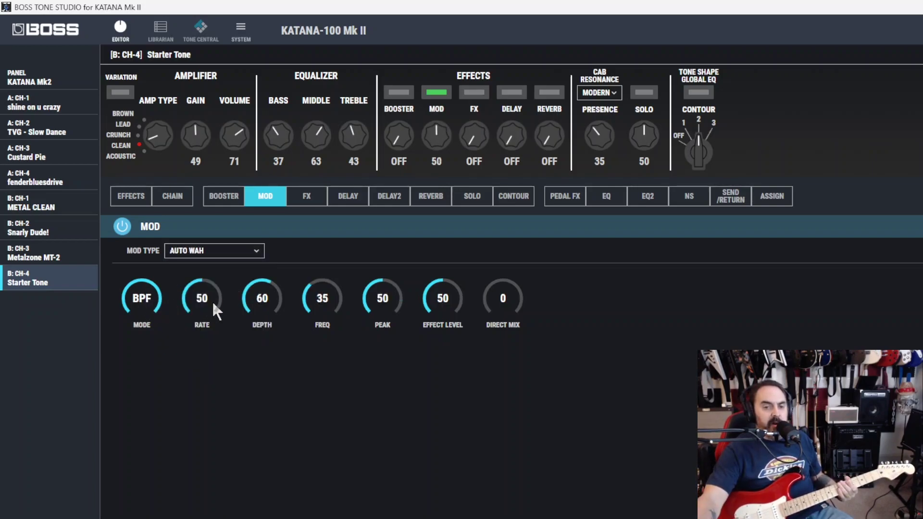
drag(243, 307, 259, 302)
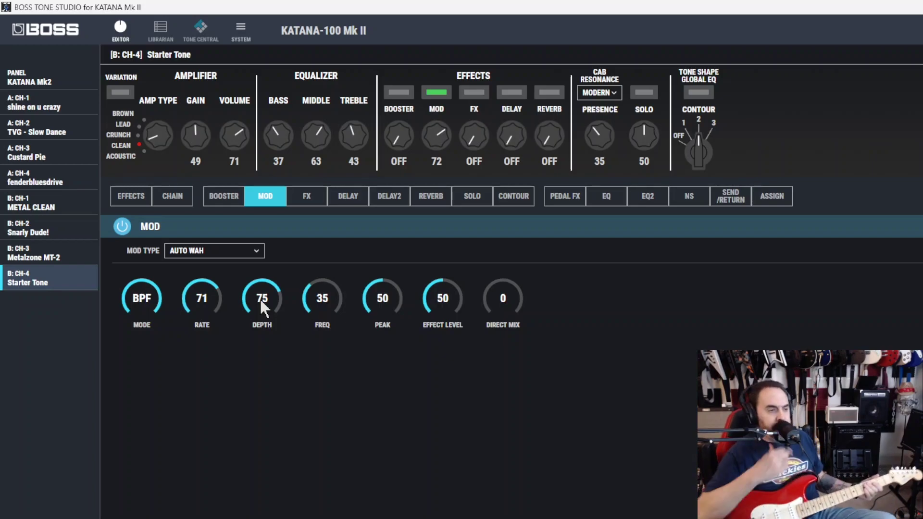
Step: Change the MOD effect to PEDAL WAH and keep its type on CRY WAH
click(239, 250)
click(225, 286)
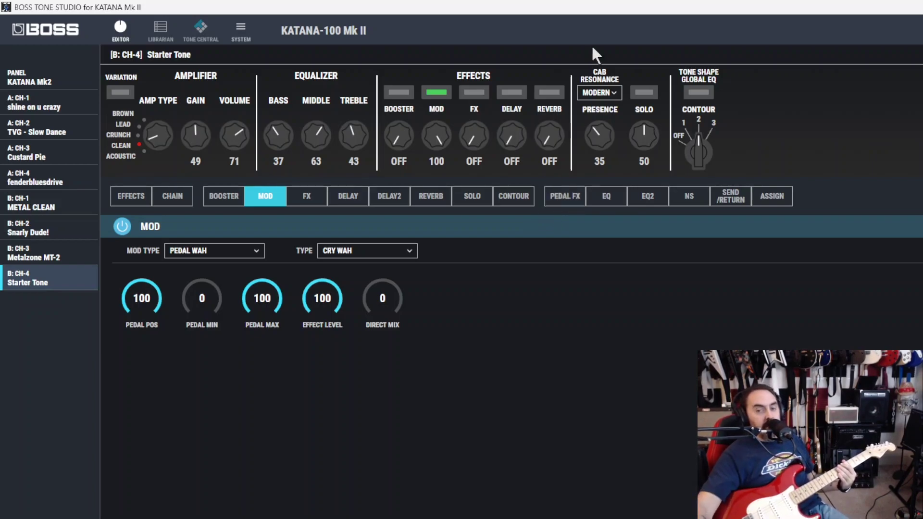
click(364, 251)
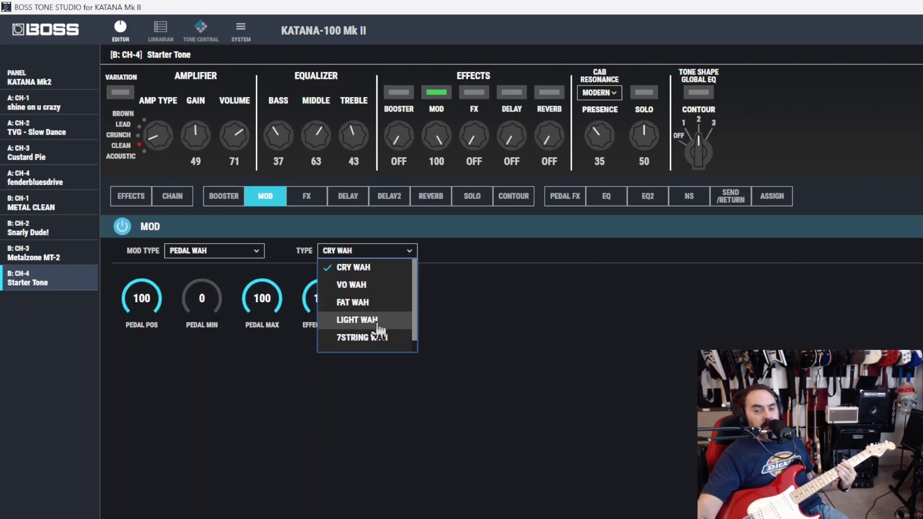
scroll(380, 336, down, 1)
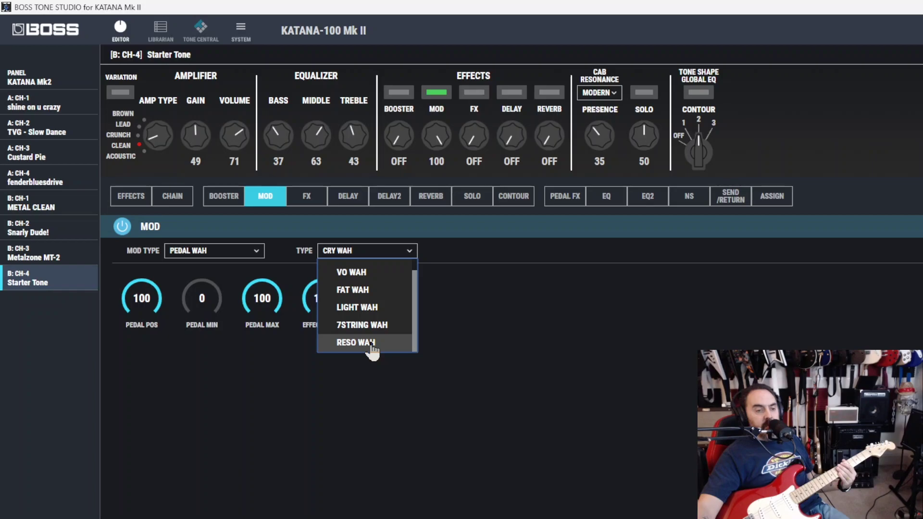
click(449, 286)
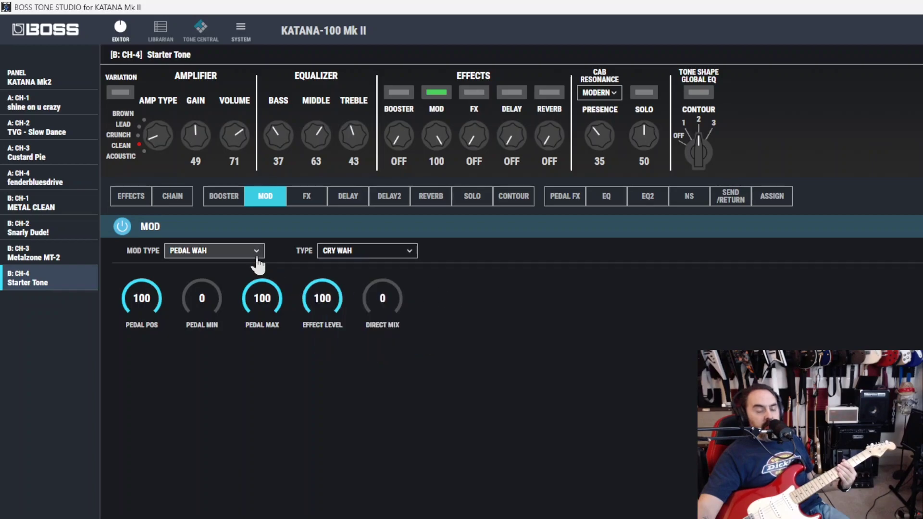
click(256, 253)
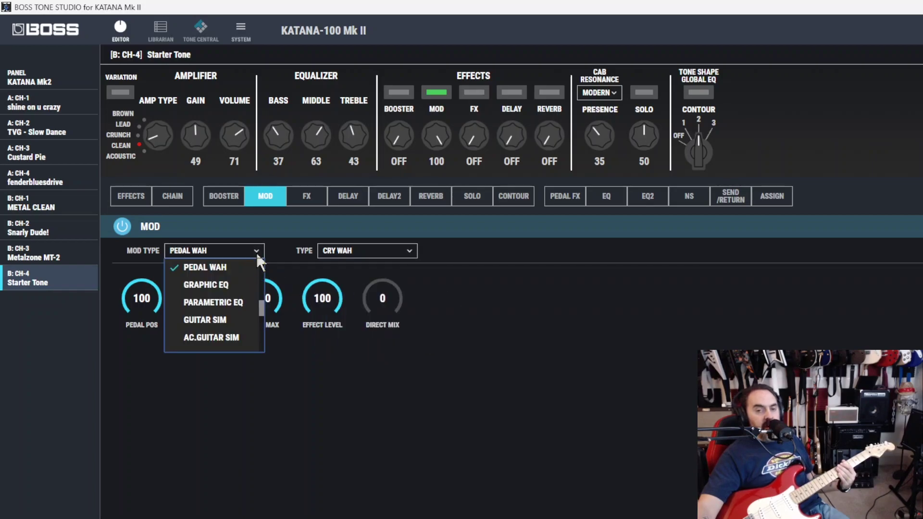
Step: Try GRAPHIC EQ on the MOD block, then settle on PARAMETRIC EQ
click(237, 285)
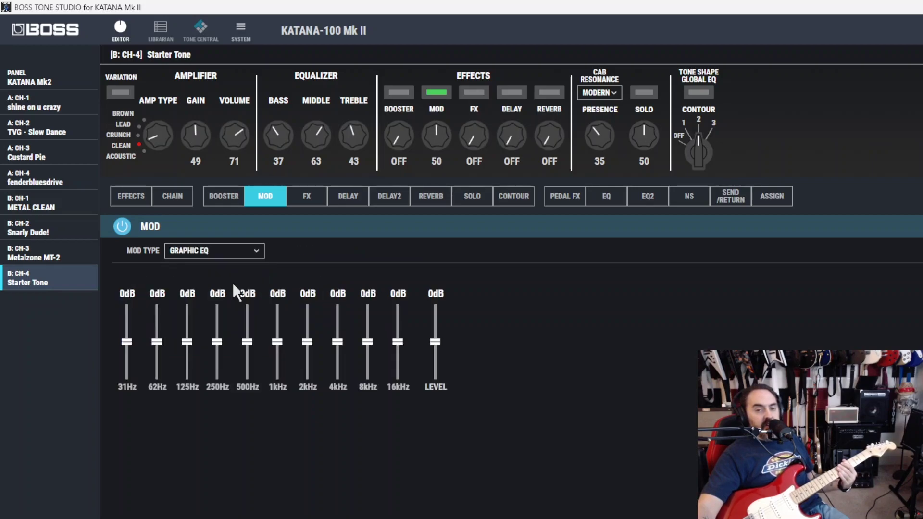
click(250, 253)
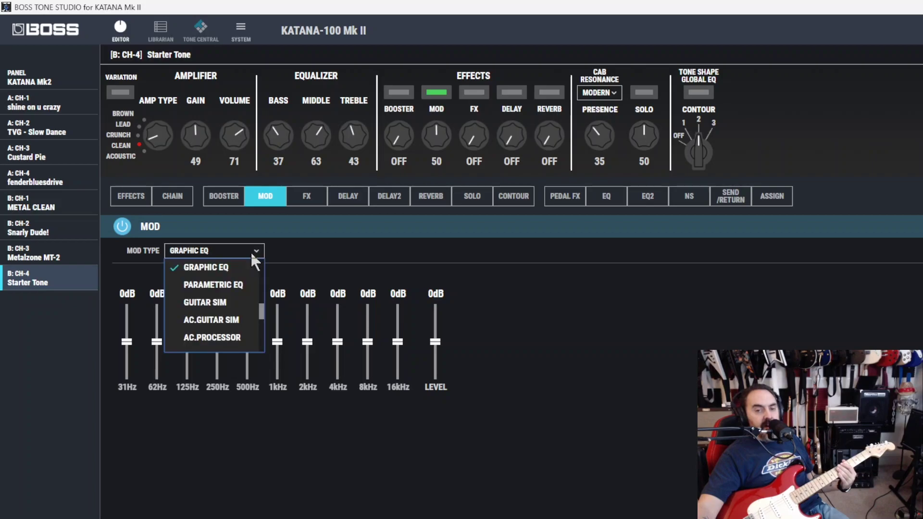
click(246, 288)
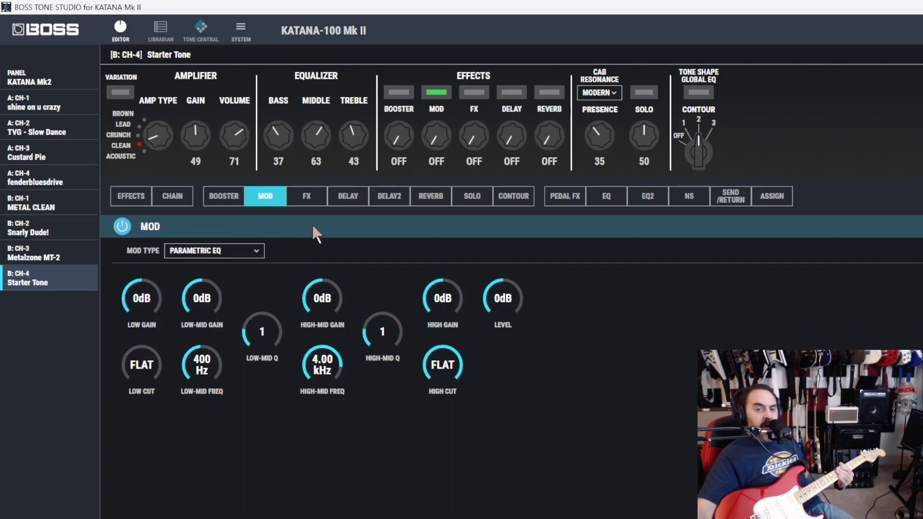
Step: Set the FX block to GRAPHIC EQ, then view the EQ and EQ2 settings
click(308, 198)
click(251, 252)
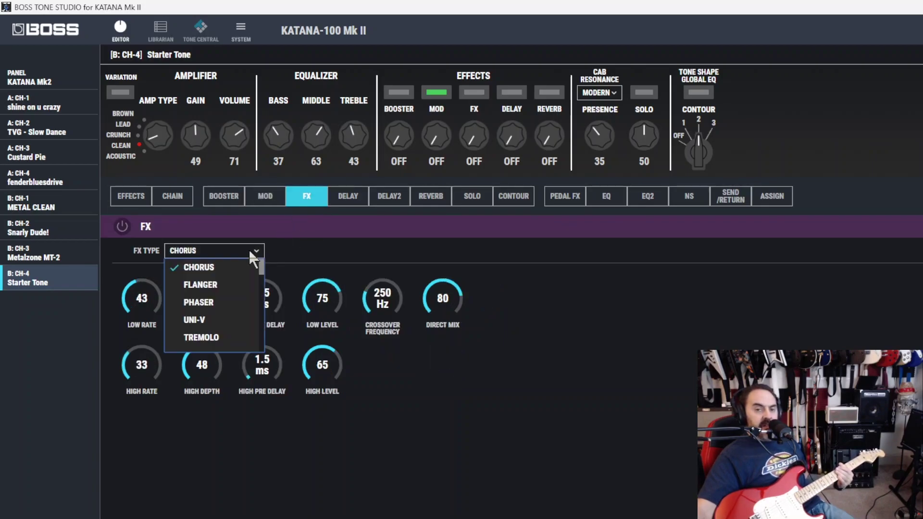
scroll(211, 303, down, 5)
click(202, 267)
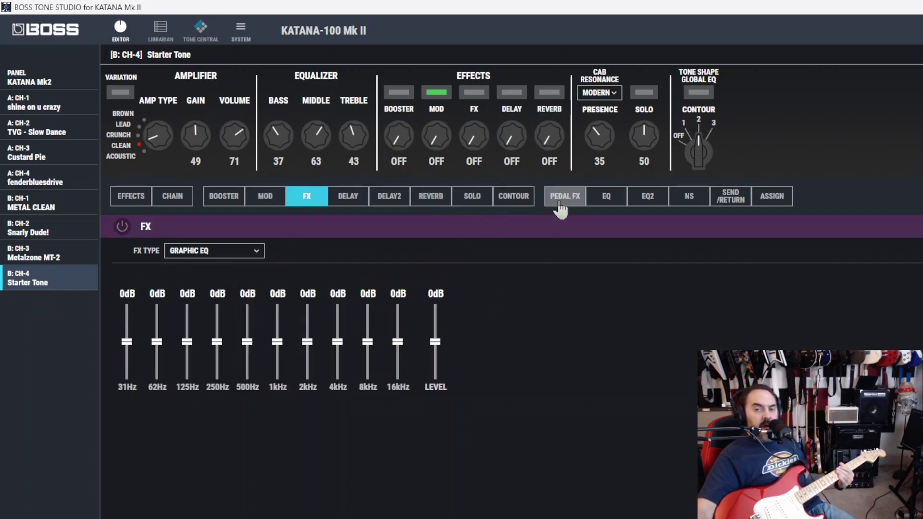
click(607, 199)
click(644, 207)
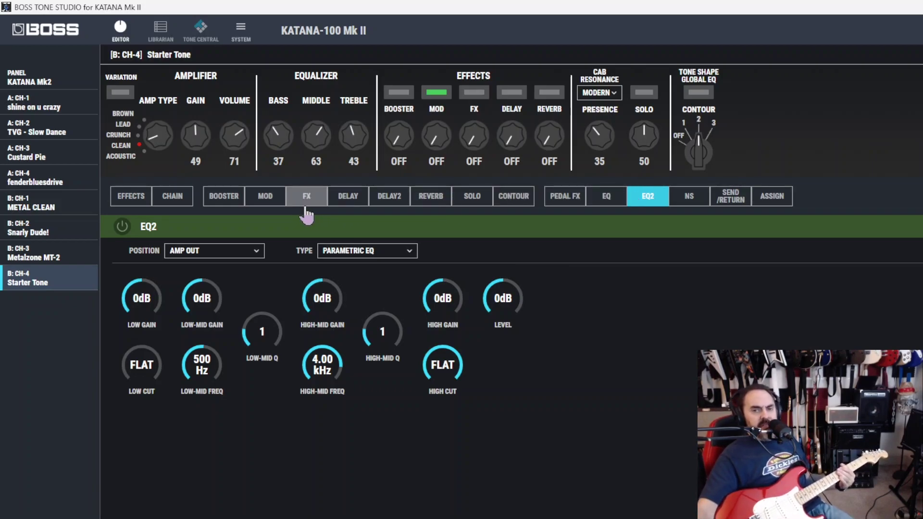
Step: Back on the MOD block, choose GUITAR SIM and keep the S->H type
click(265, 196)
click(237, 250)
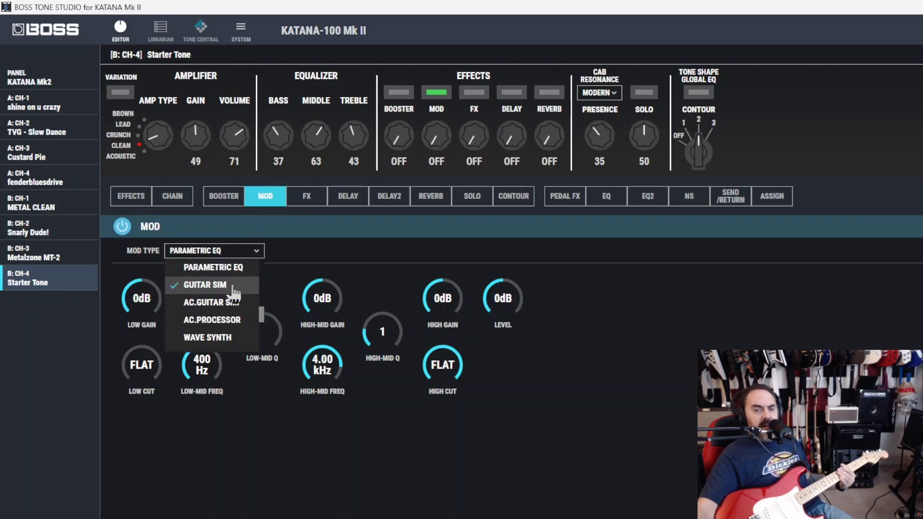
click(233, 286)
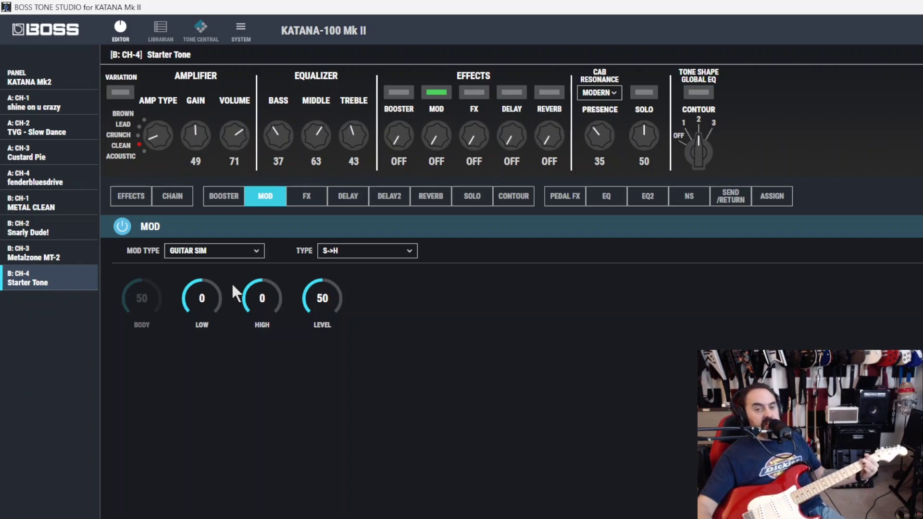
click(344, 254)
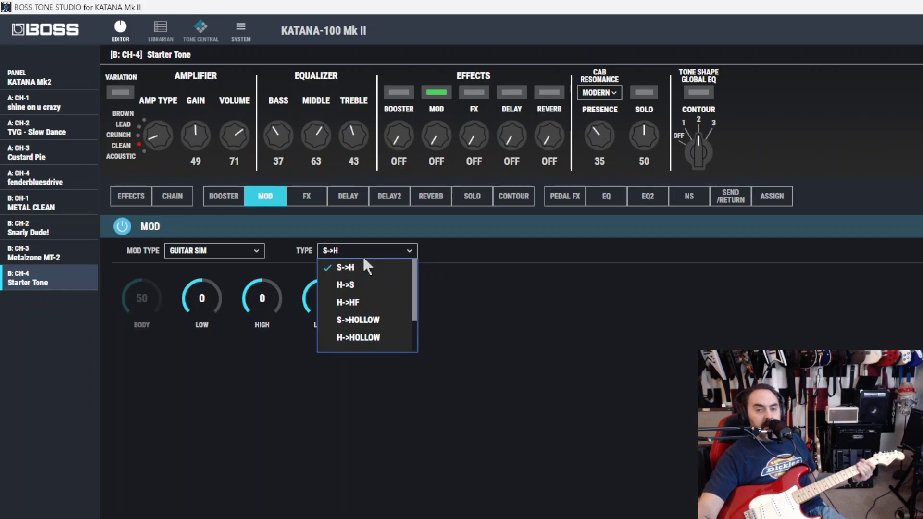
click(367, 250)
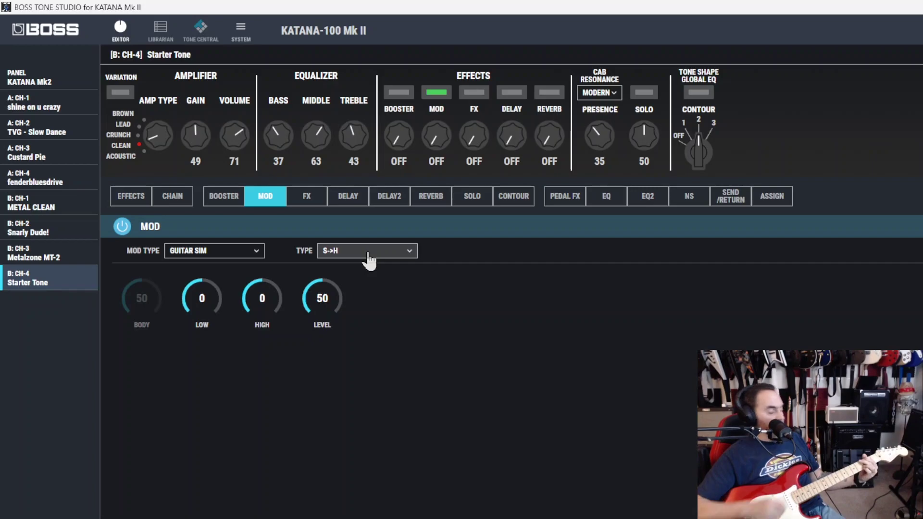
Step: Bypass the Guitar Sim briefly and turn it back on
click(123, 234)
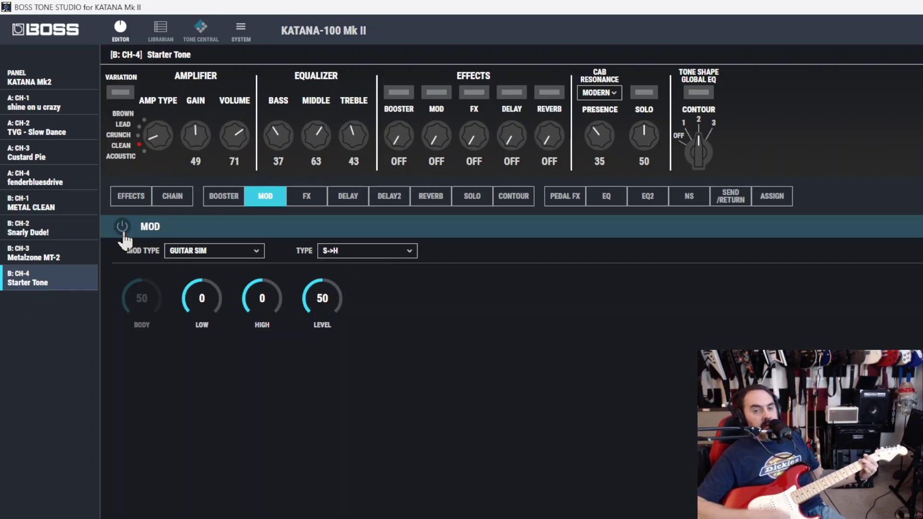
click(124, 233)
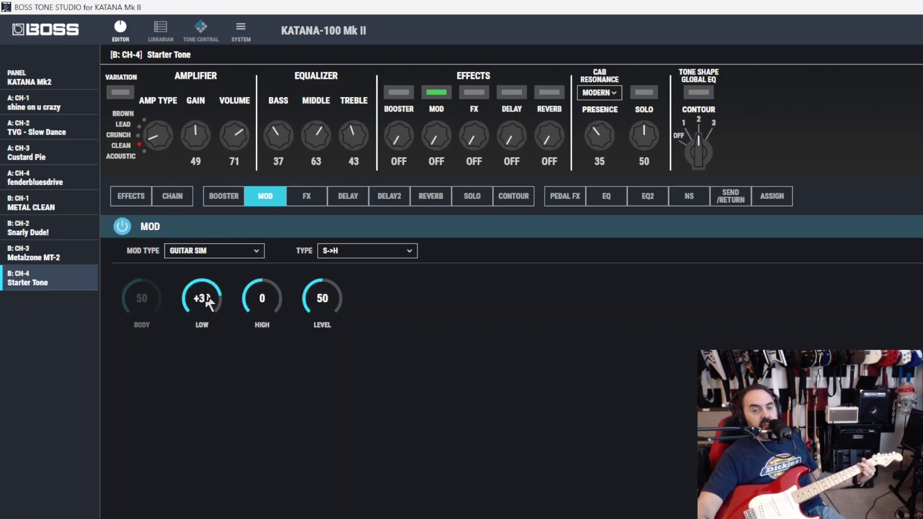
scroll(206, 296, down, 8)
scroll(262, 298, up, 8)
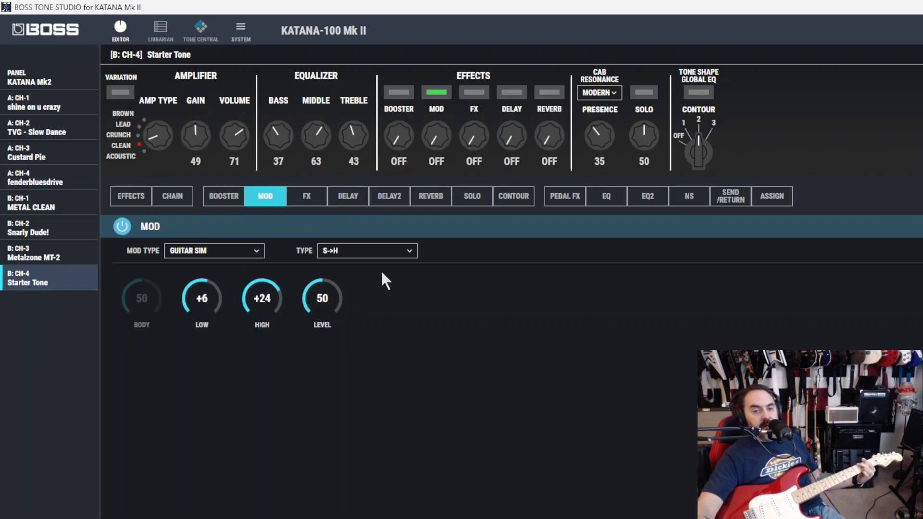
Step: Try the H->S and S->HOLLOW Guitar Sim types and raise the BODY amount
click(393, 247)
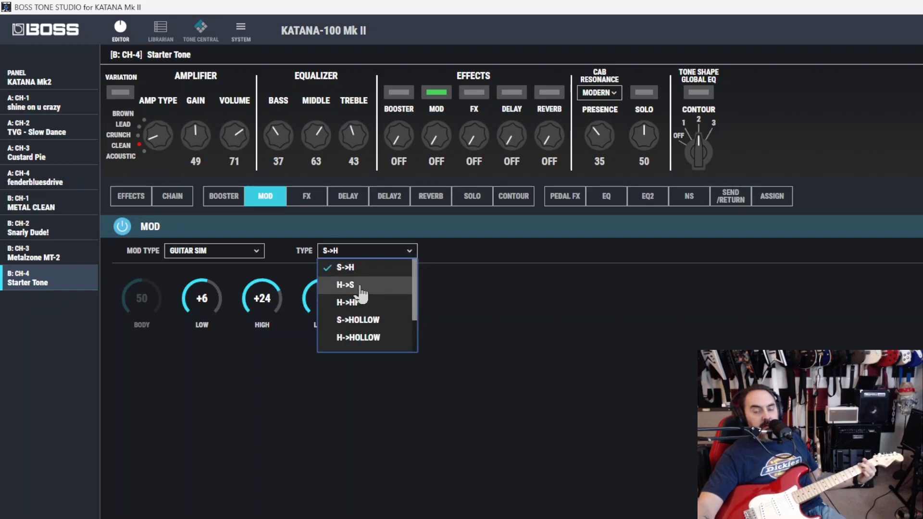
click(345, 285)
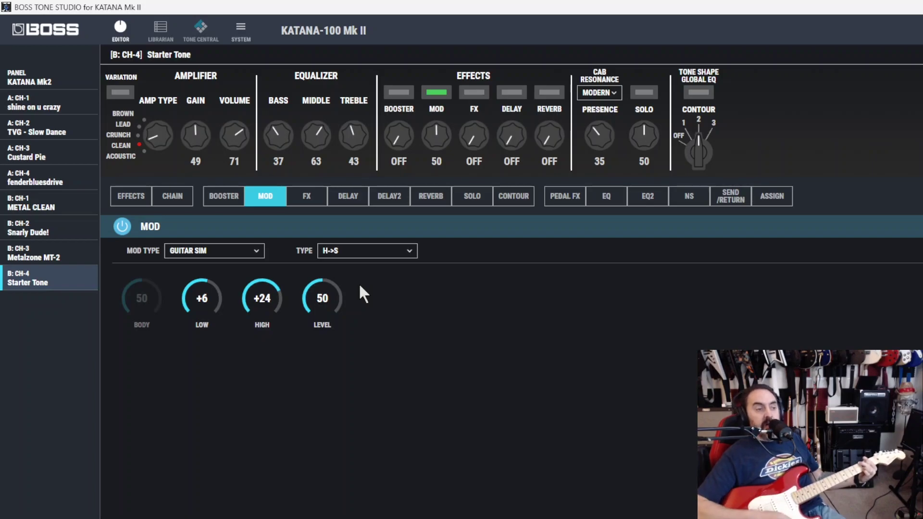
click(396, 252)
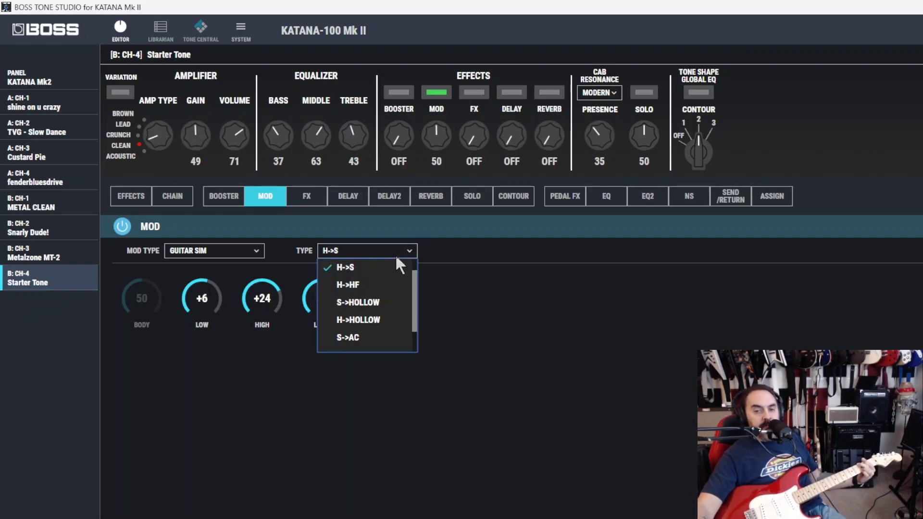
click(384, 304)
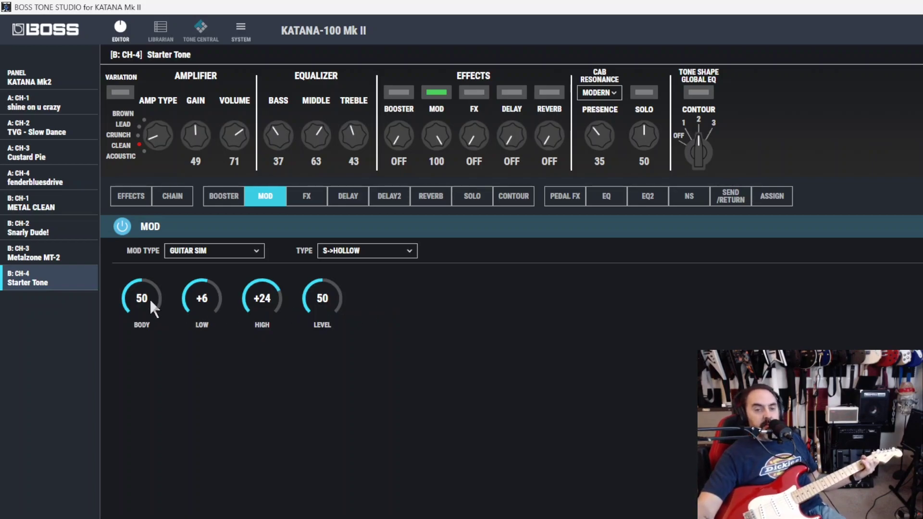
drag(149, 298, 131, 310)
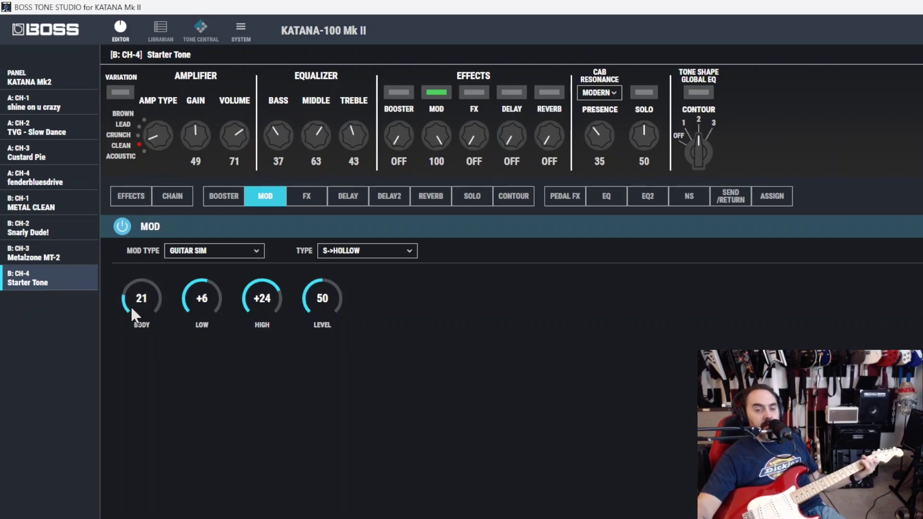
Step: Step the Guitar Sim type through H->HOLLOW, S->AC and H->AC to P->AC
click(396, 251)
click(387, 288)
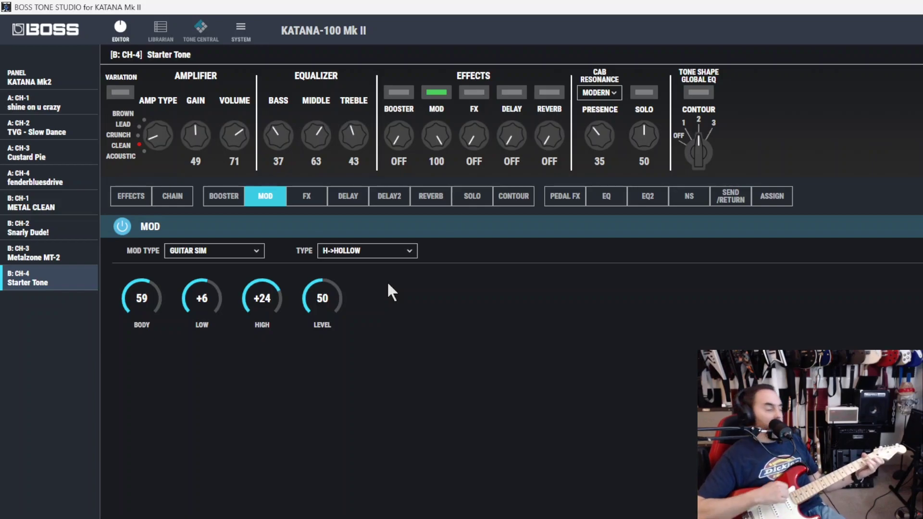
click(388, 254)
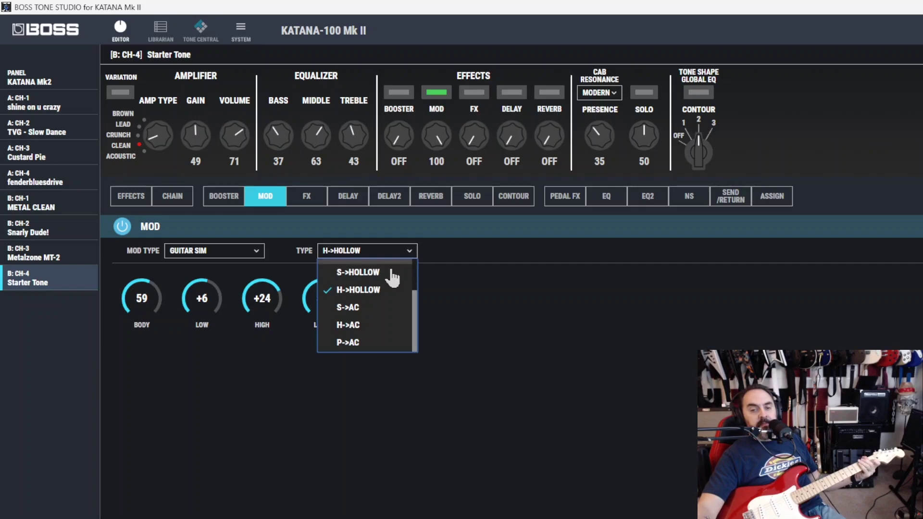
click(379, 307)
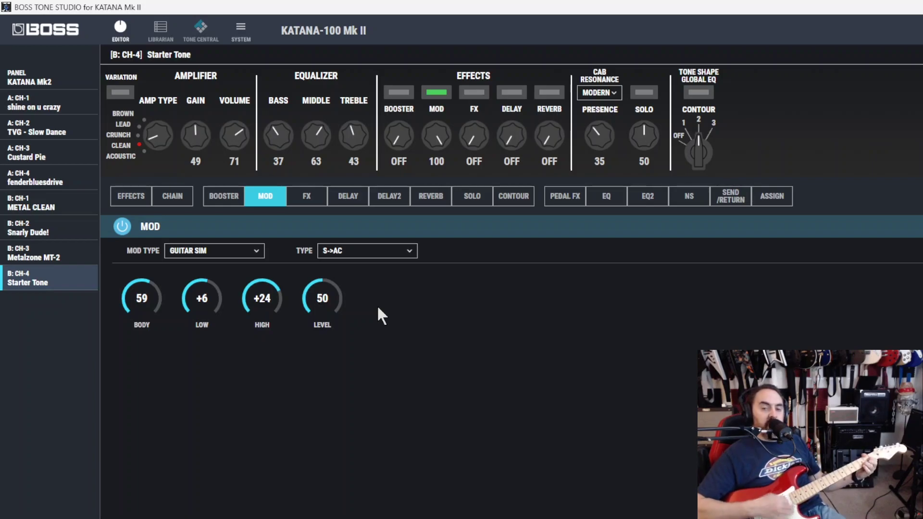
click(382, 251)
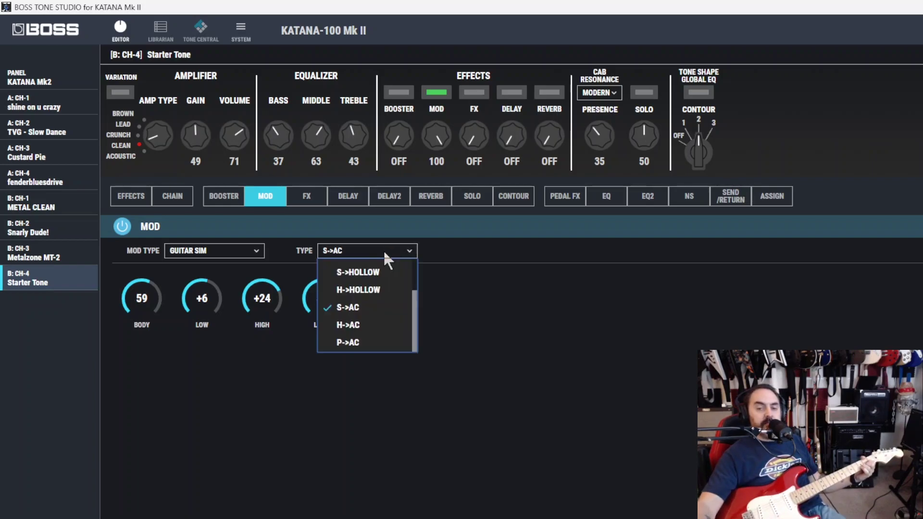
click(384, 324)
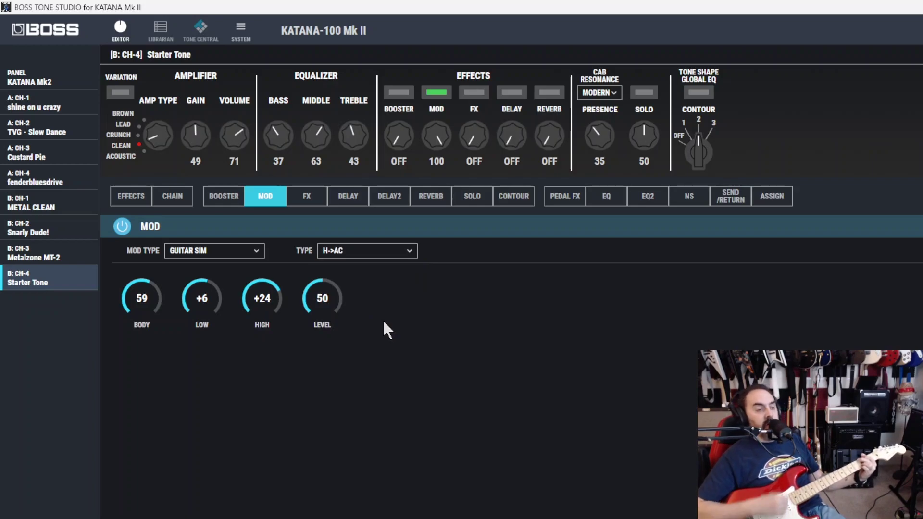
click(378, 255)
click(346, 343)
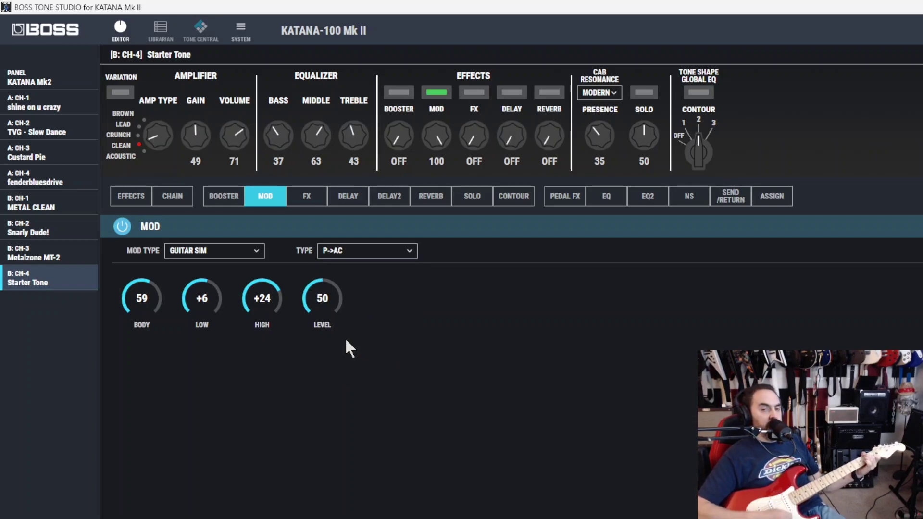
Step: Try AC.GUITAR SIM on the MOD block, then switch to AC.PROCESSOR
click(254, 251)
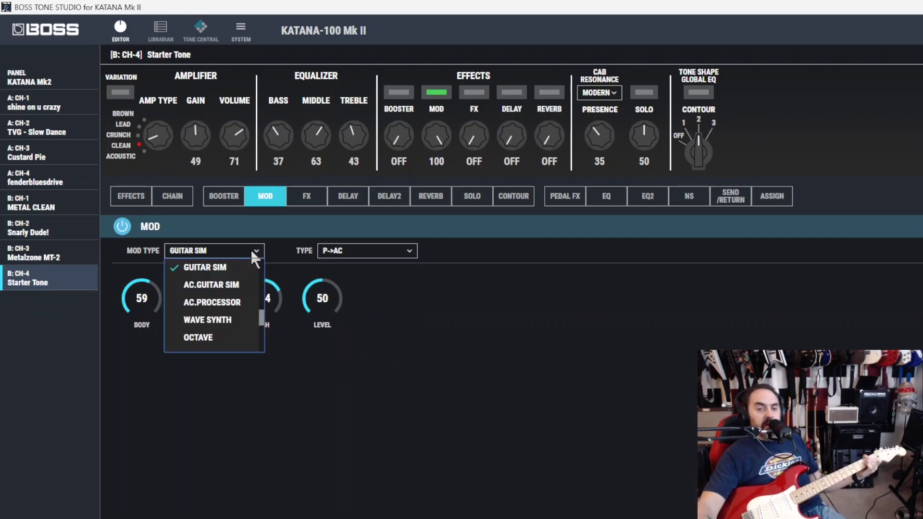
click(242, 287)
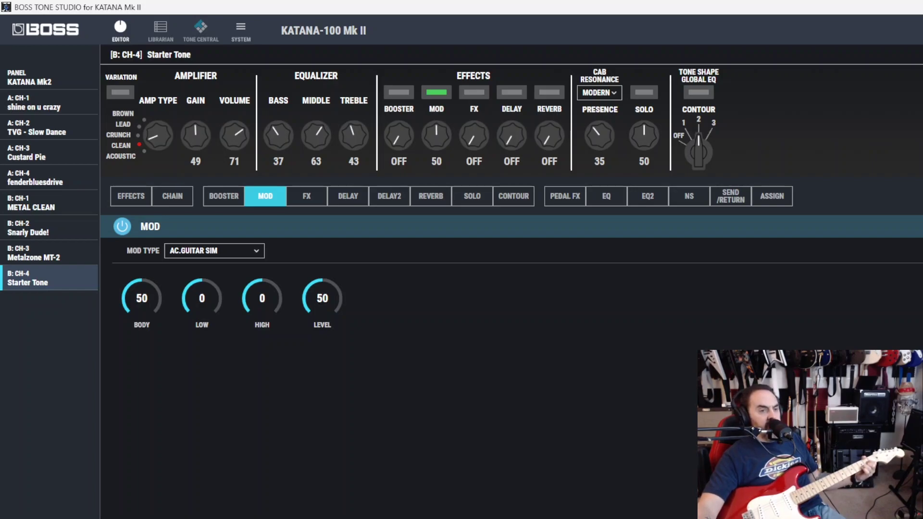
click(219, 251)
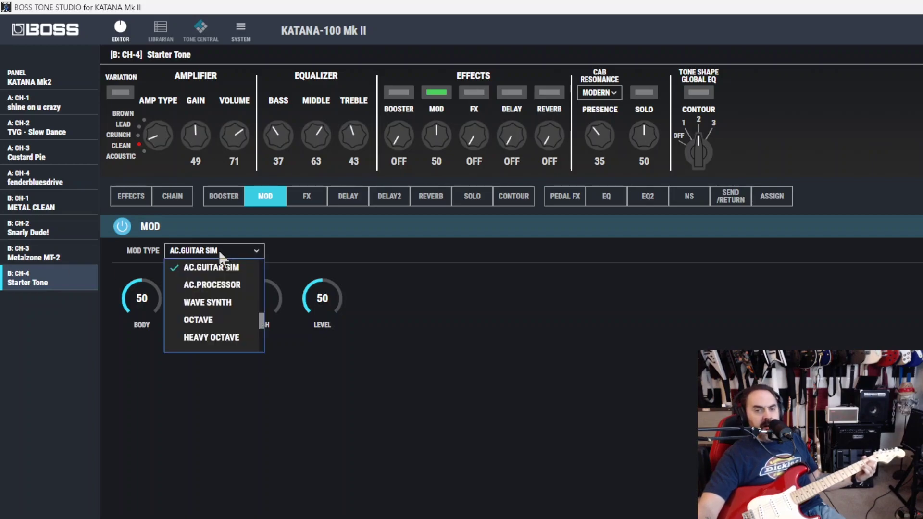
click(214, 285)
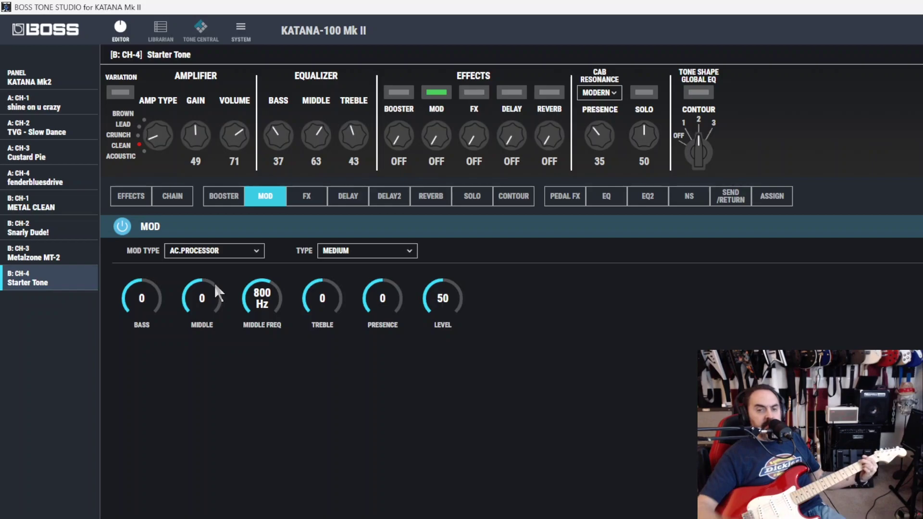
Step: Audition the SMALL, BRIGHT and POWER acoustic processor types
click(342, 251)
click(371, 267)
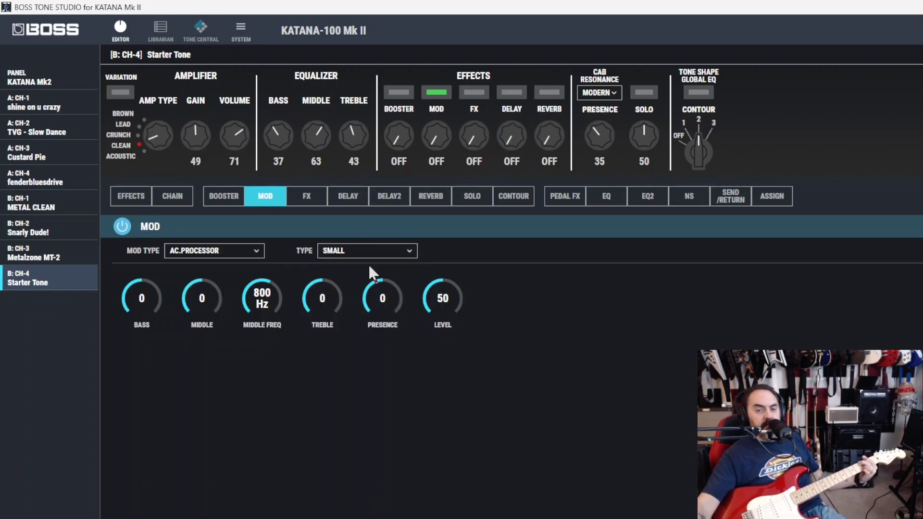
click(388, 254)
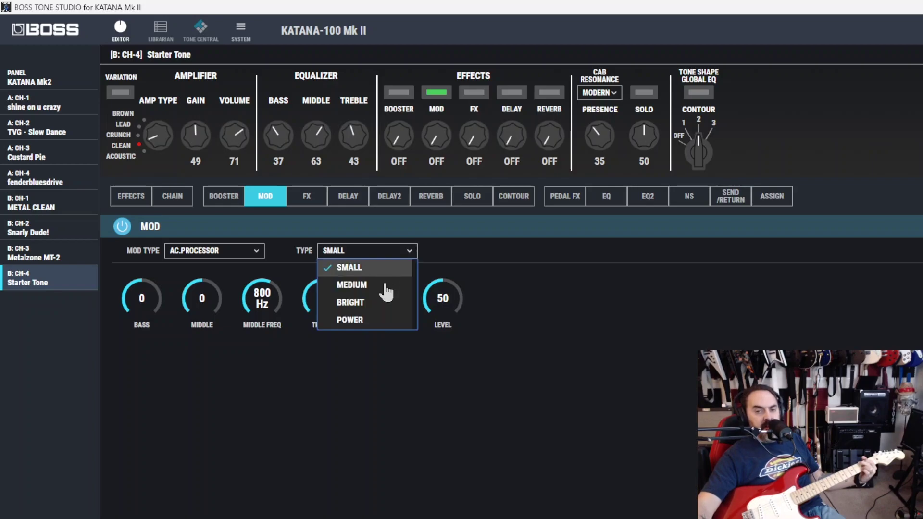
click(386, 310)
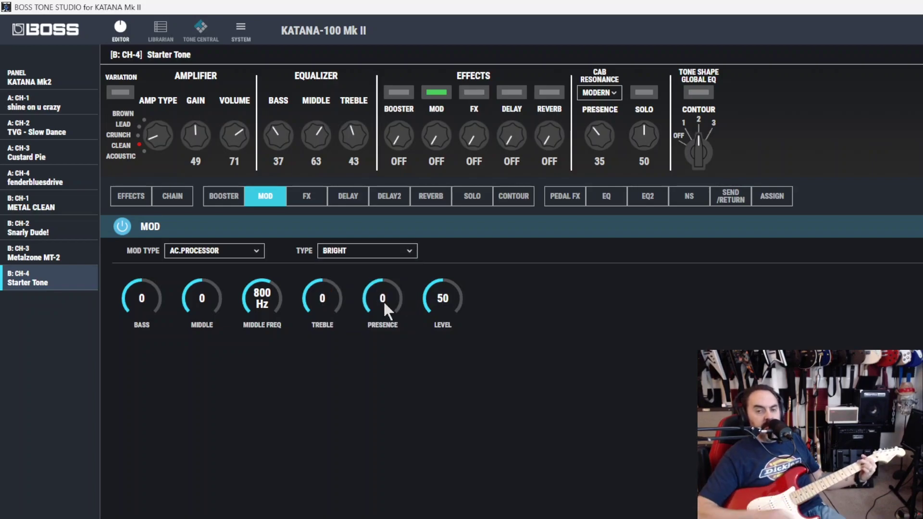
click(359, 253)
click(360, 322)
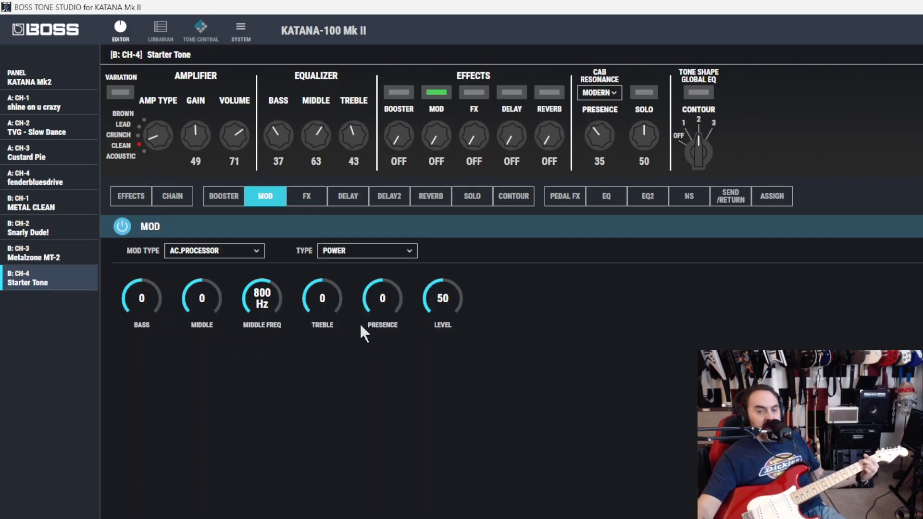
Step: Raise bass +18, middle +24 at 1.00 kHz, treble +21, presence +18, and pick MEDIUM type
scroll(141, 302, up, 10)
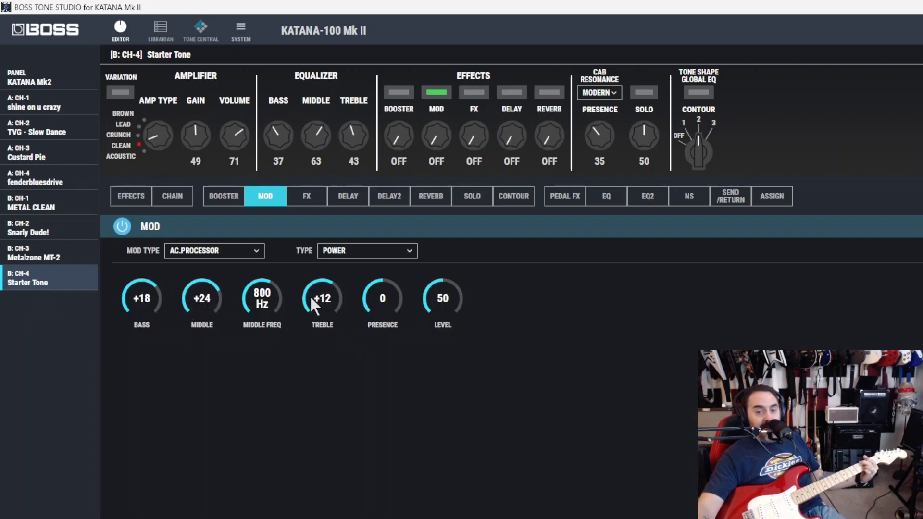
scroll(373, 300, up, 9)
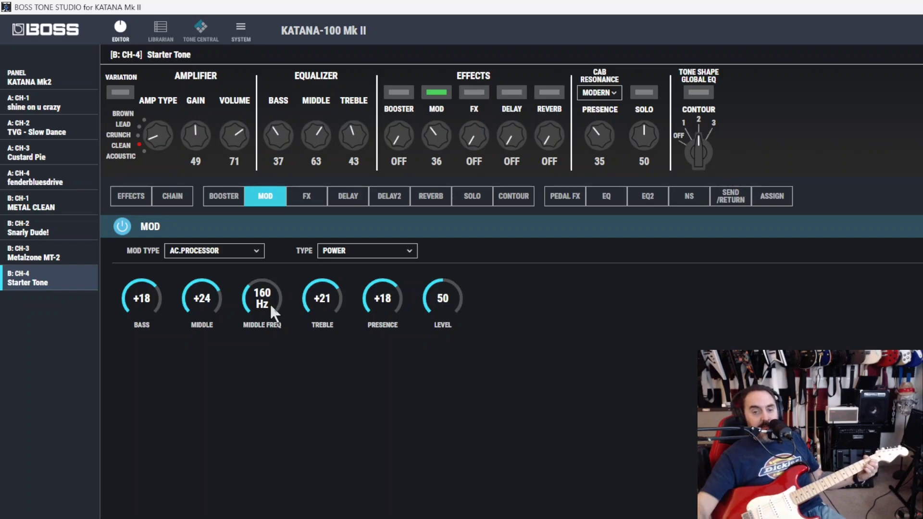
scroll(262, 301, up, 8)
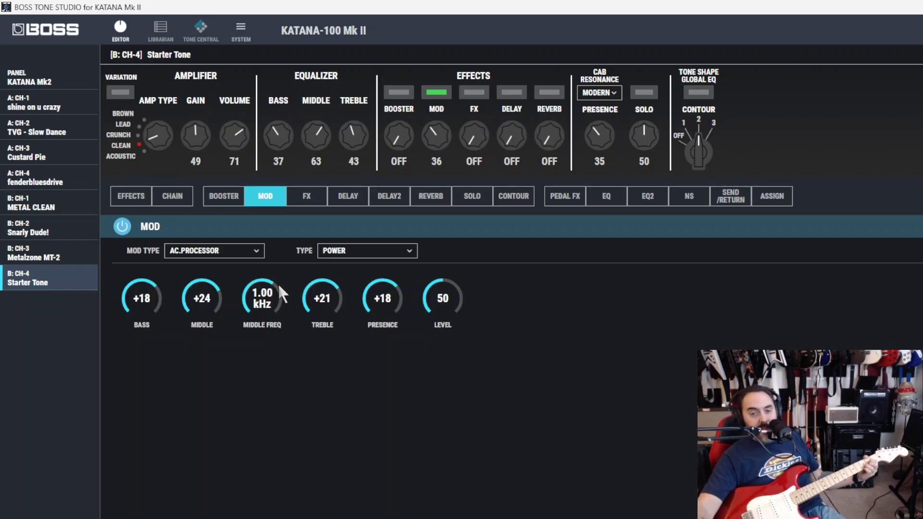
click(352, 253)
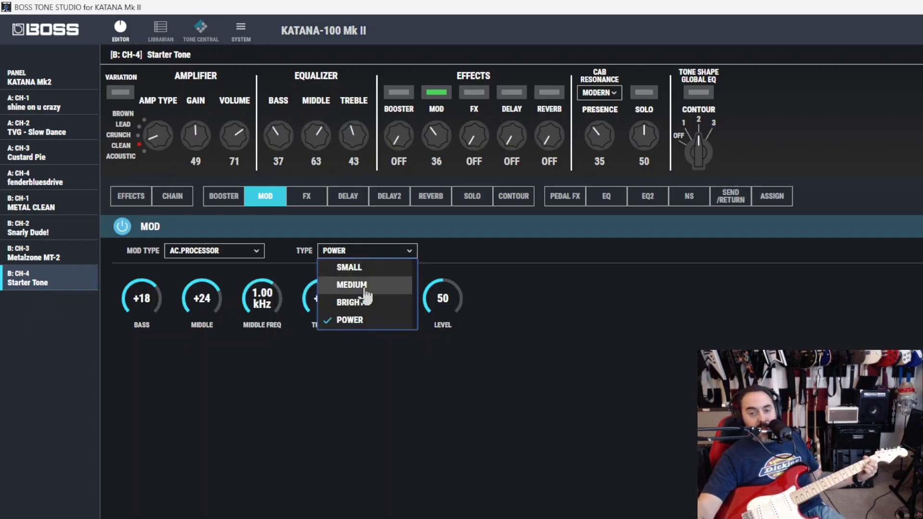
click(372, 285)
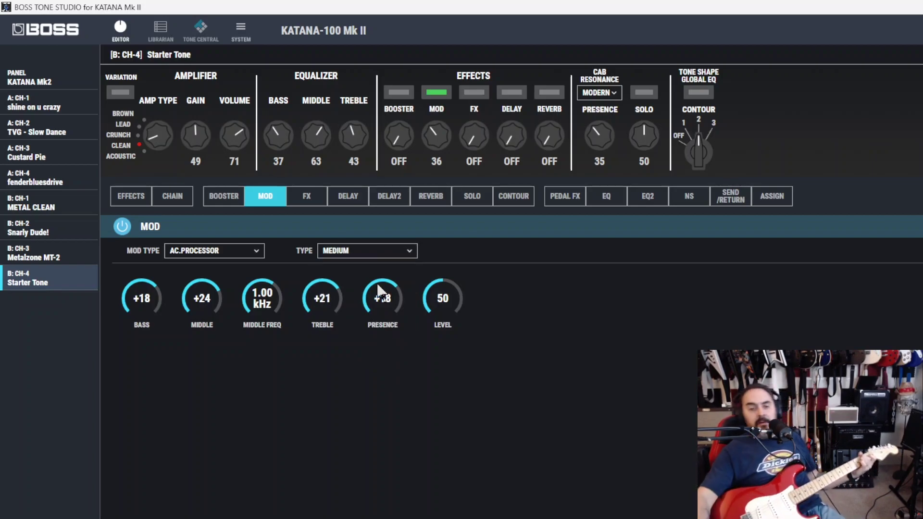
Step: Change the MOD effect to WAVE SYNTH and try the SQUARE waveform
click(243, 252)
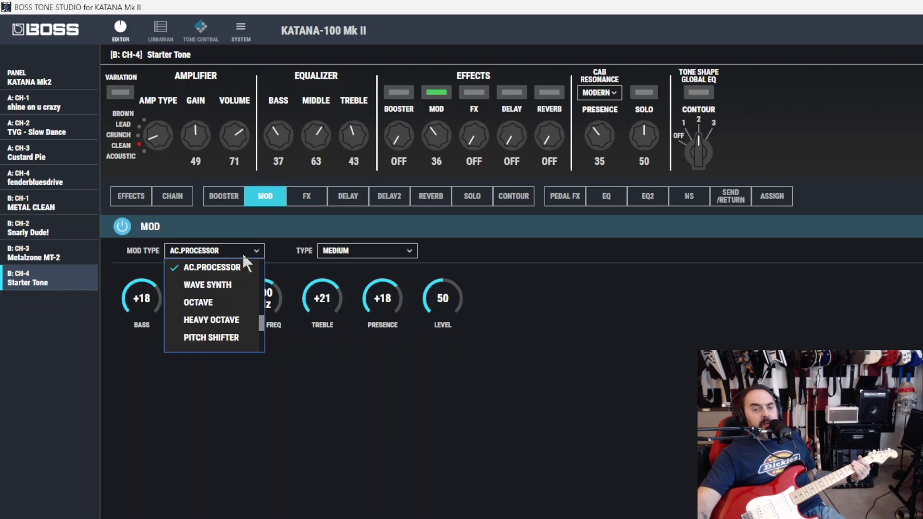
click(225, 284)
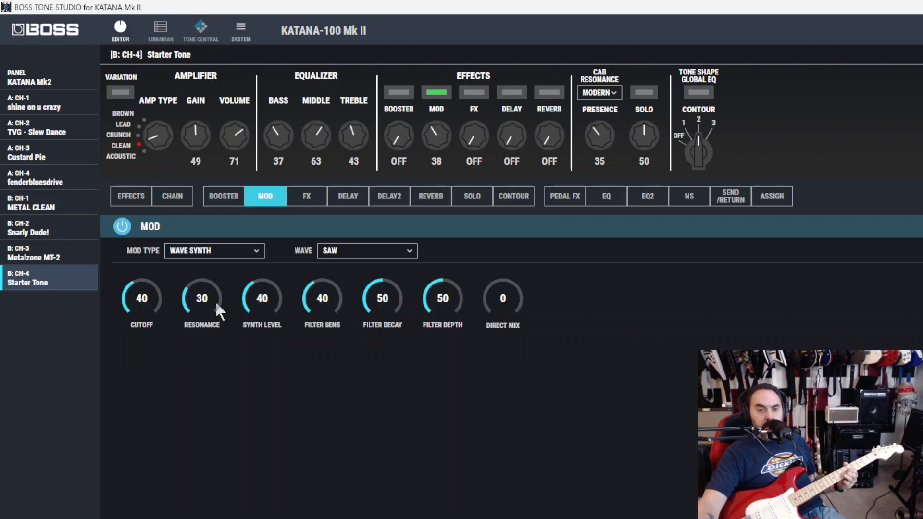
scroll(205, 303, up, 3)
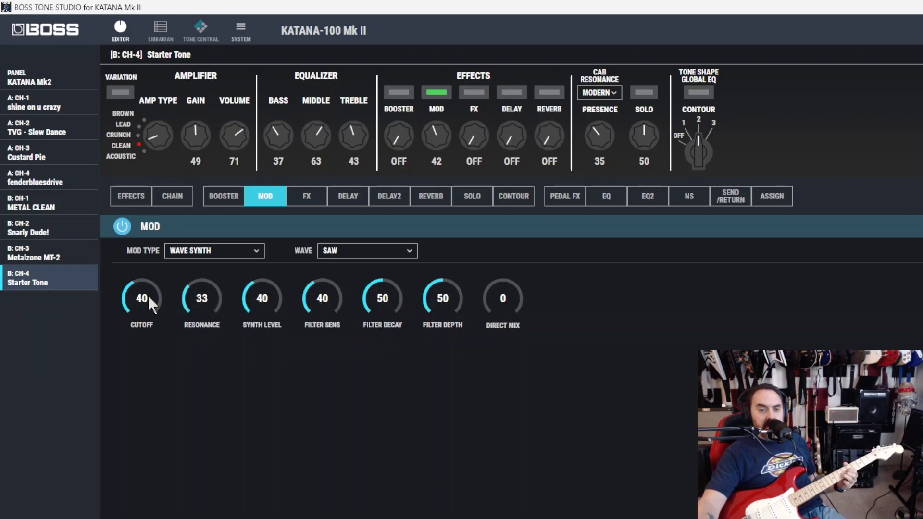
click(353, 255)
click(356, 286)
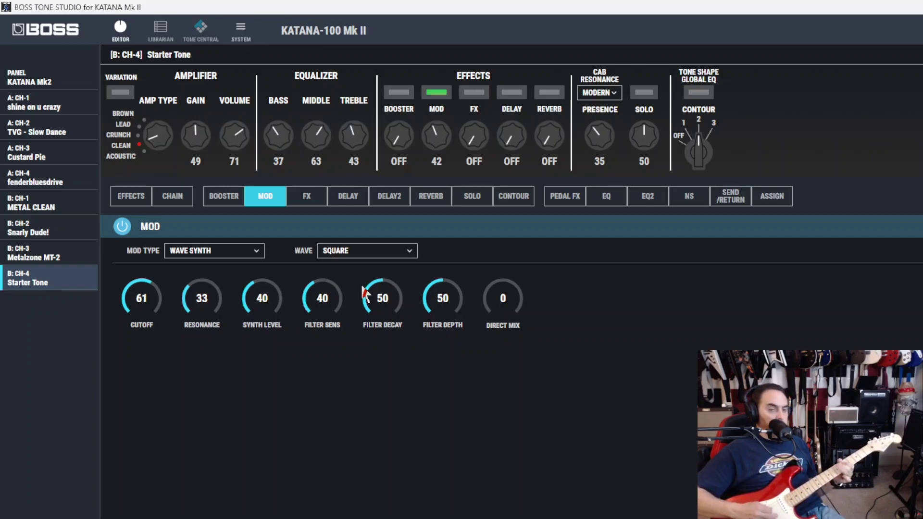
Step: Return the waveform to SAW and adjust the synth CUTOFF knob
click(373, 250)
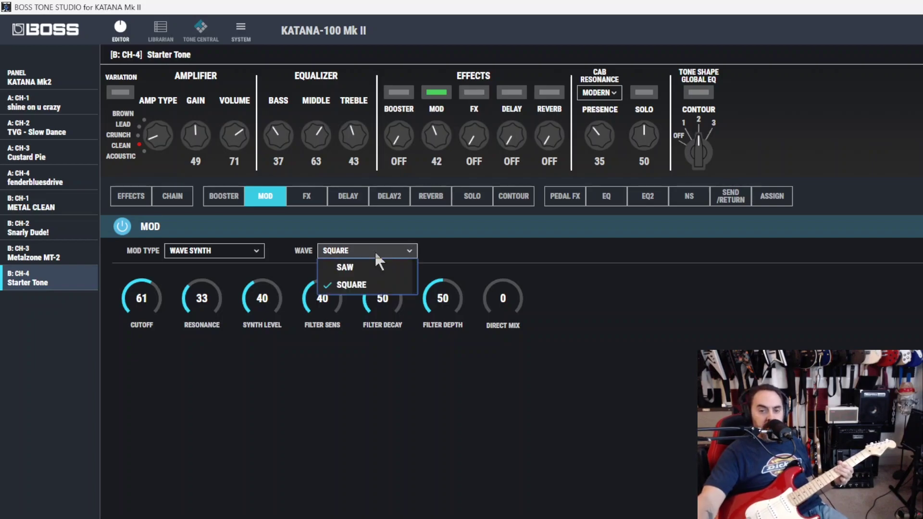
click(373, 272)
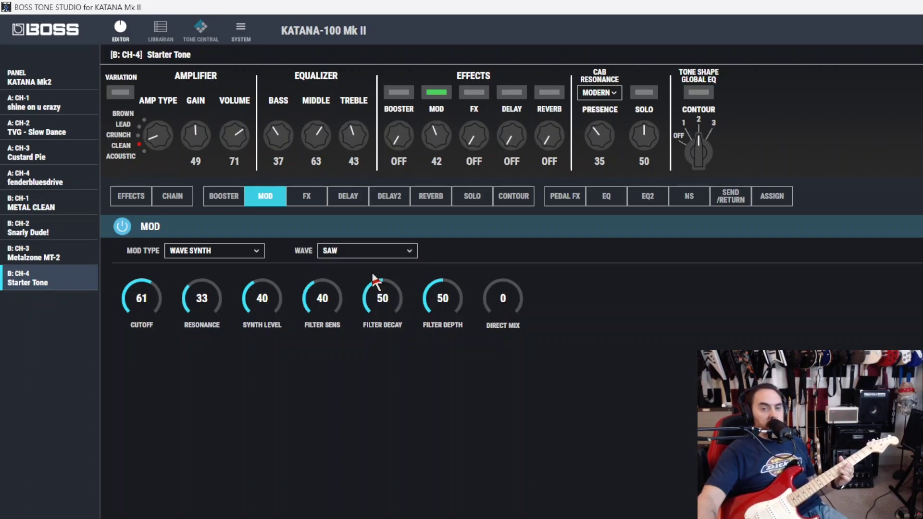
drag(143, 318, 147, 302)
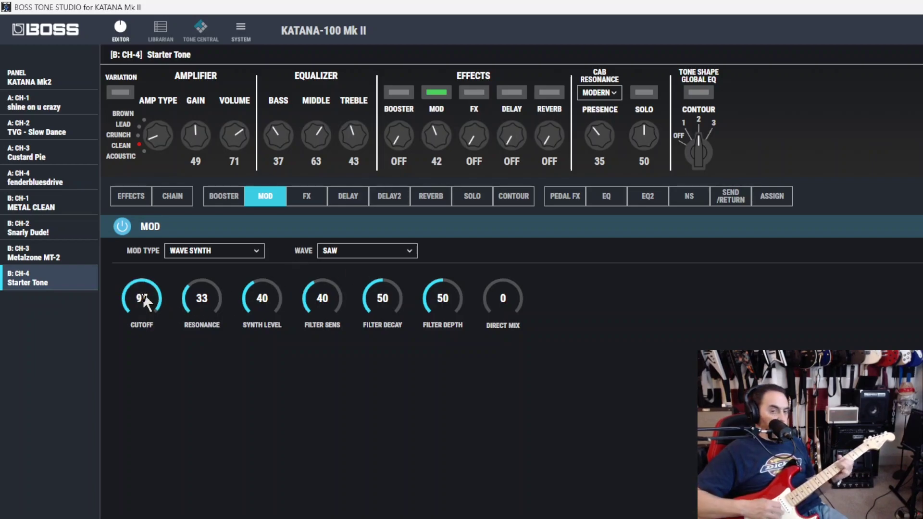
drag(144, 297, 146, 297)
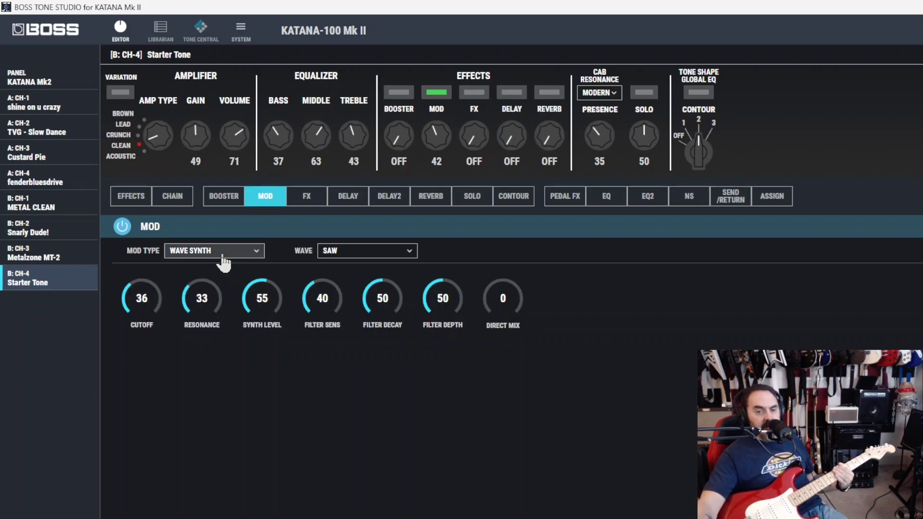
Step: Select OCTAVE as the MOD effect and drag its RANGE up to RANGE3
click(226, 259)
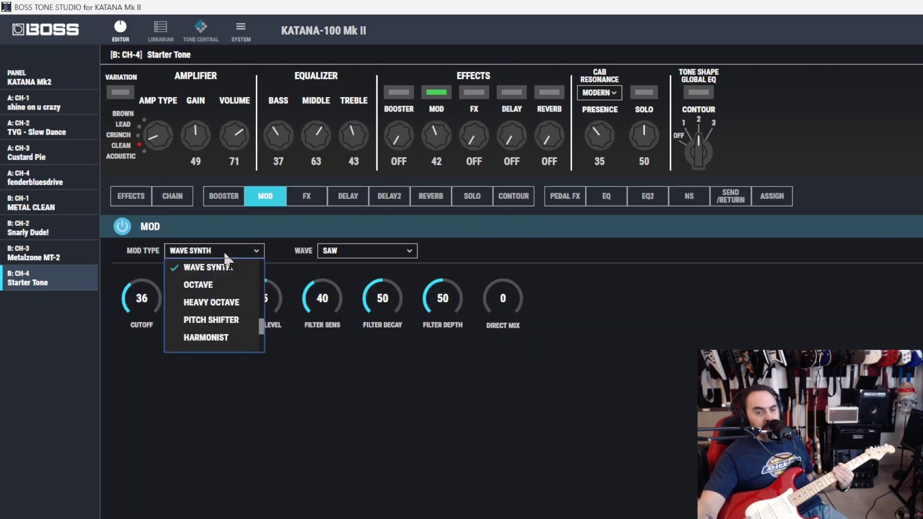
click(214, 284)
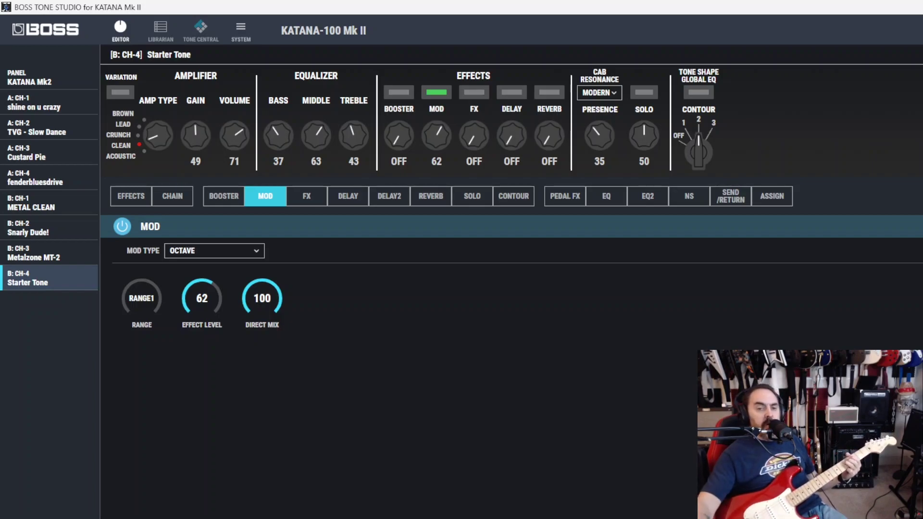
drag(140, 307, 155, 304)
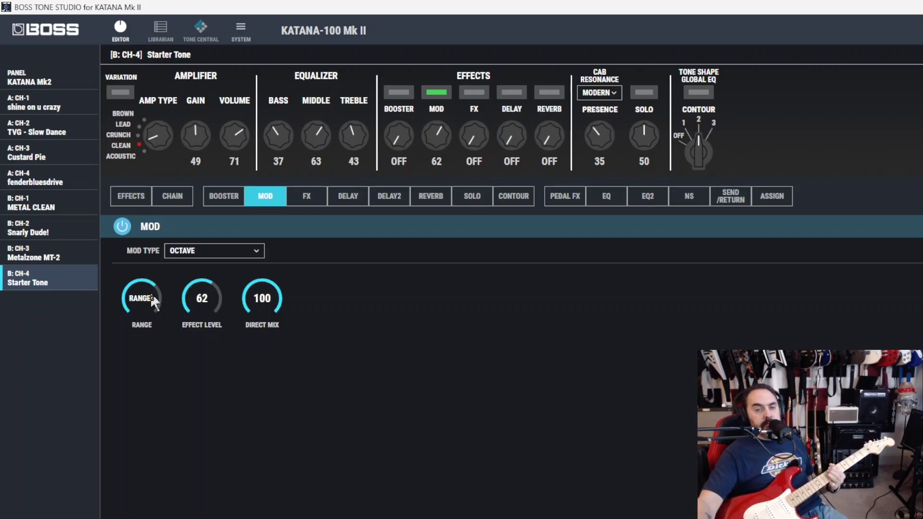
click(195, 248)
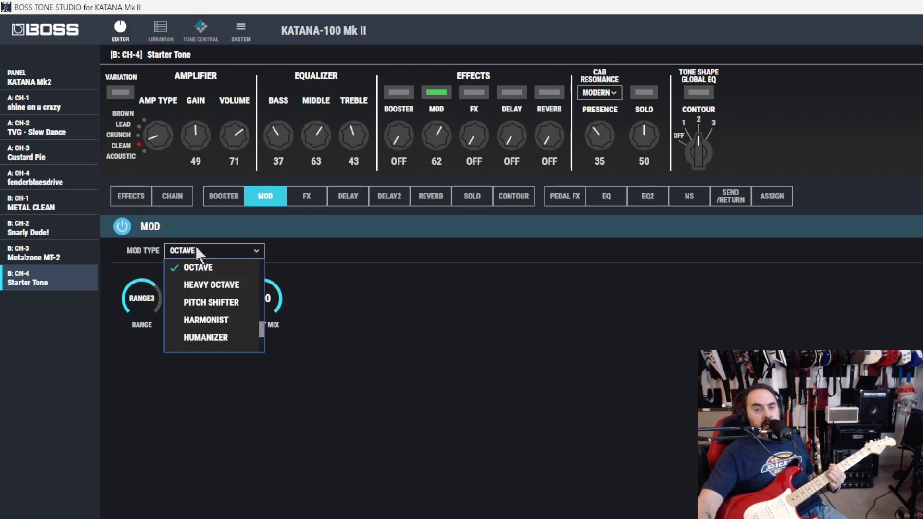
Step: Choose HEAVY OCTAVE as the MOD type with 1OCT level 34 and 2OCT level 27
click(199, 286)
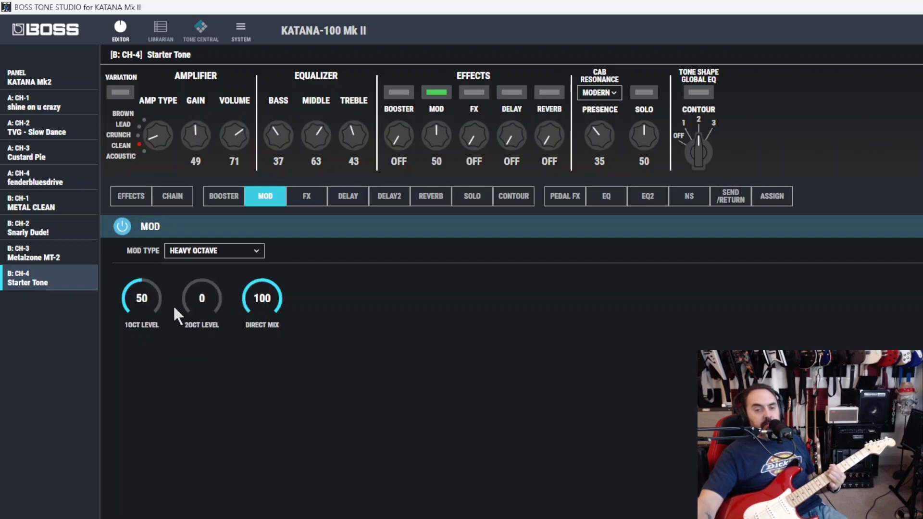
drag(142, 299, 142, 304)
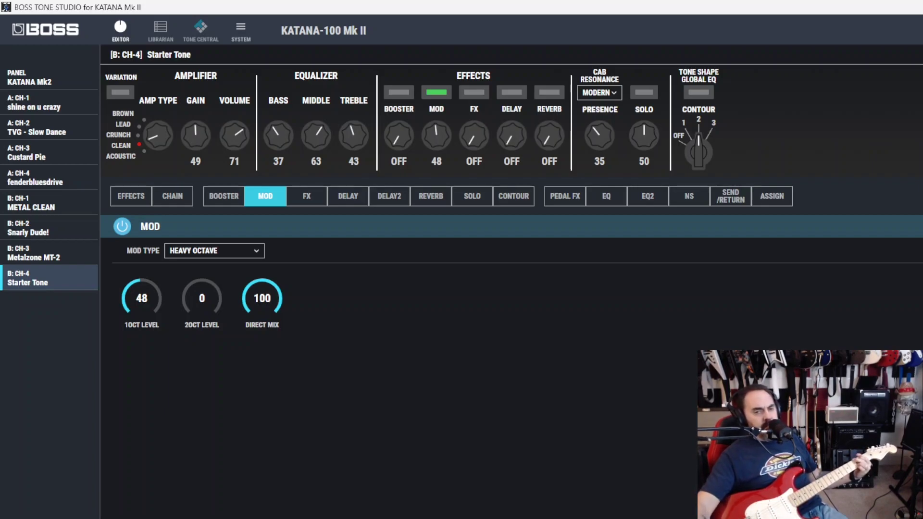
drag(193, 293, 193, 281)
scroll(142, 299, down, 2)
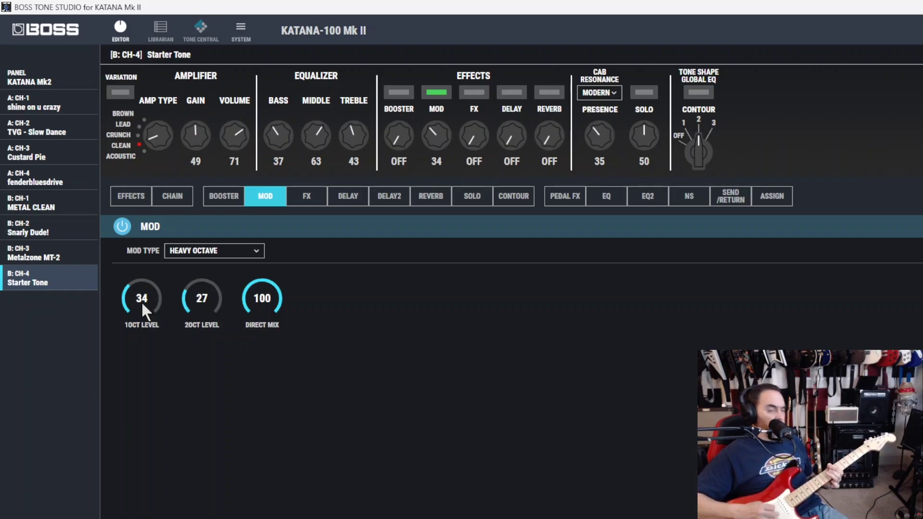
Step: Change the MOD type to PITCH SHIFTER and set VOICE to 2VOICE
click(218, 251)
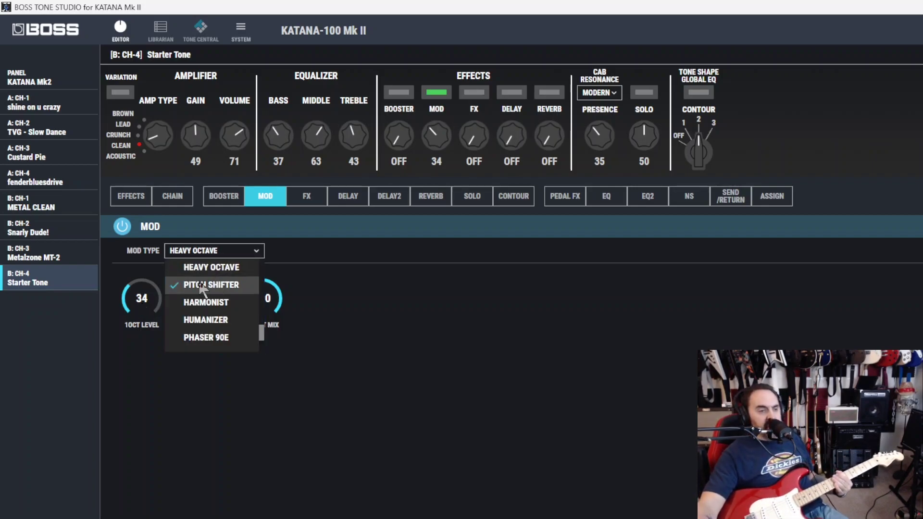
click(216, 284)
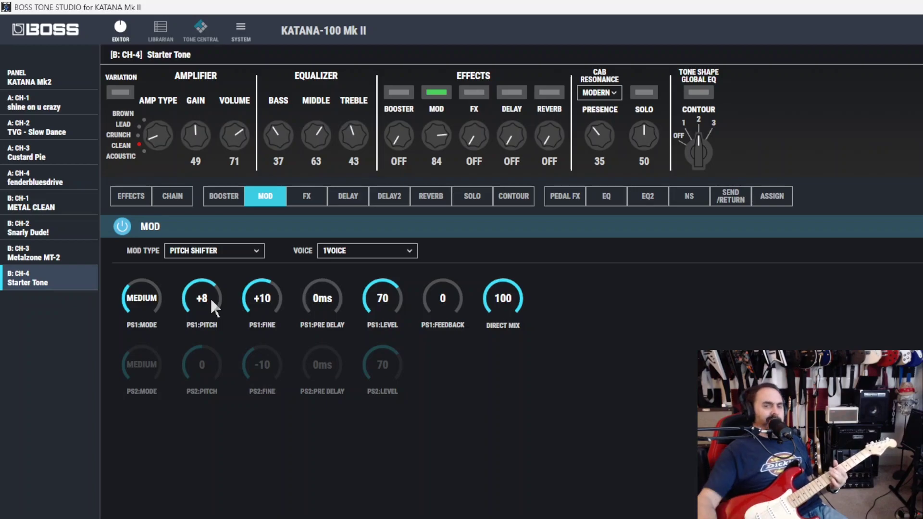
click(366, 253)
click(367, 286)
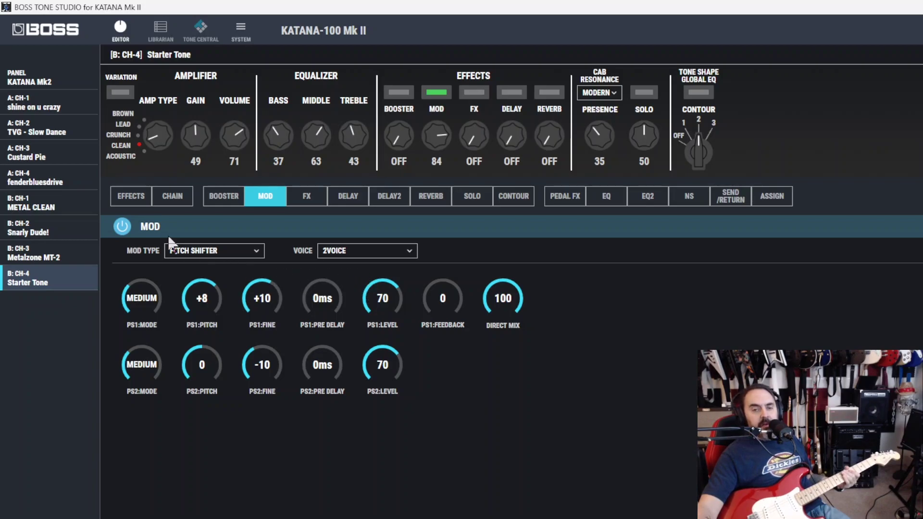
click(220, 252)
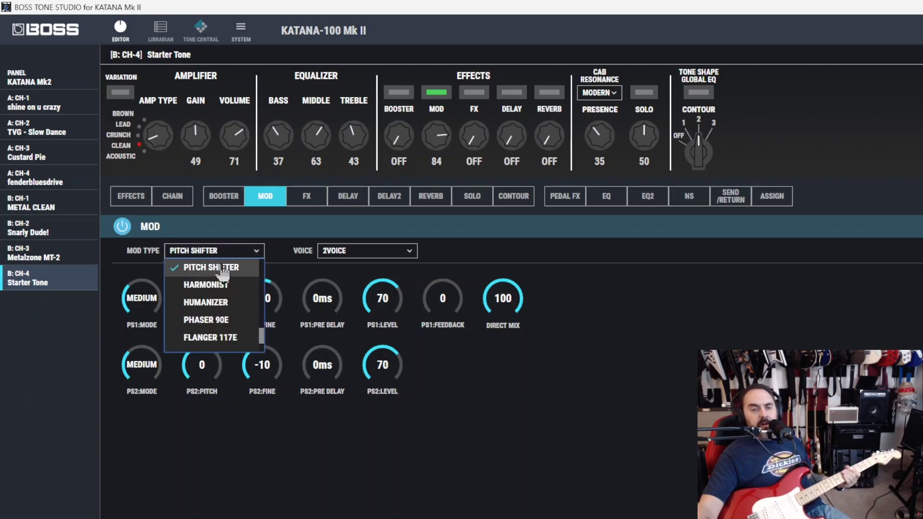
Step: Switch the MOD type to HARMONIST and set VOICE to 1VOICE
click(206, 285)
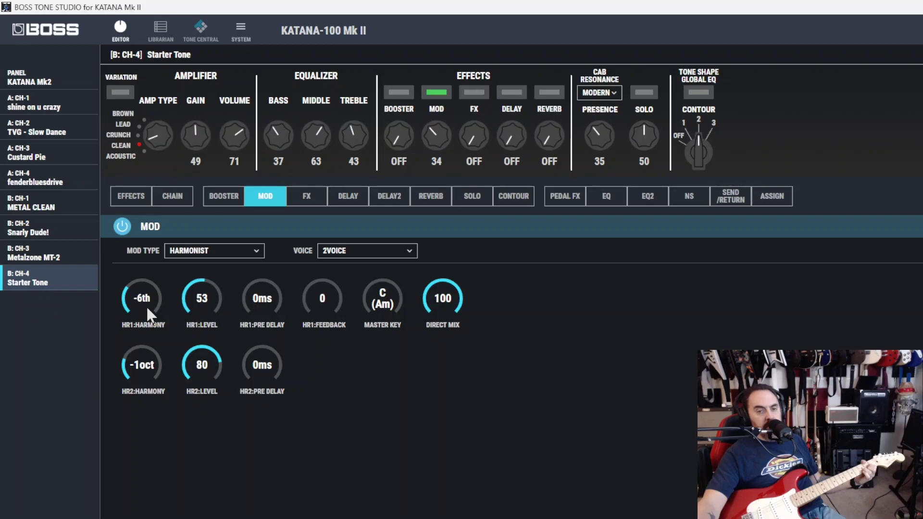
scroll(146, 305, down, 3)
click(343, 251)
click(344, 268)
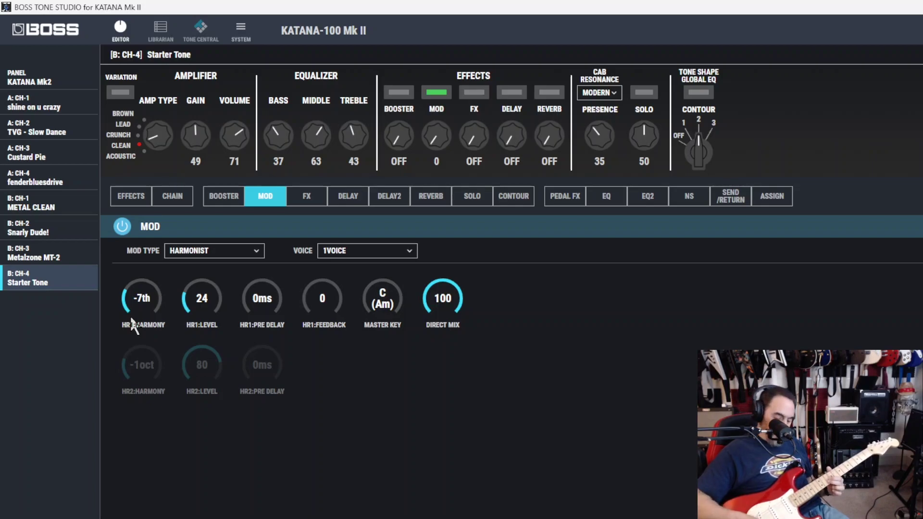
click(364, 251)
click(364, 264)
Step: Make the MOD a HUMANIZER and set its MODE to PICKING
click(254, 251)
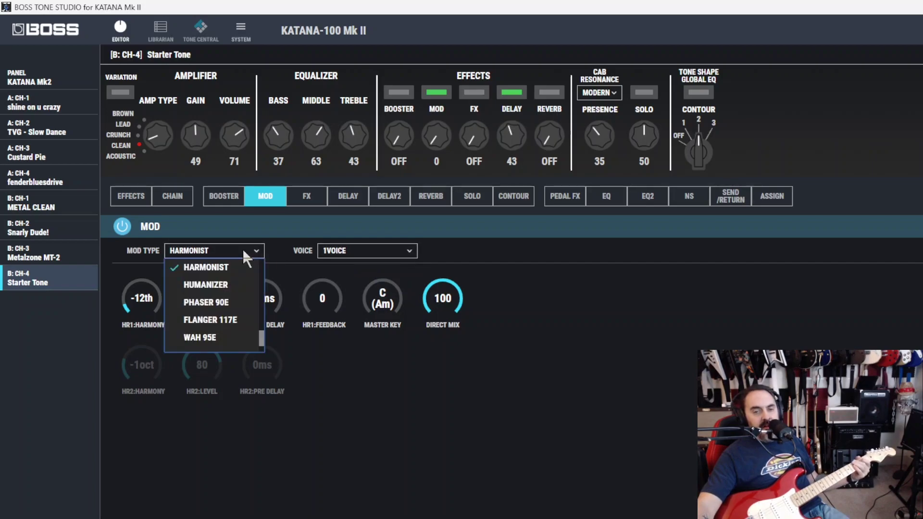
click(224, 287)
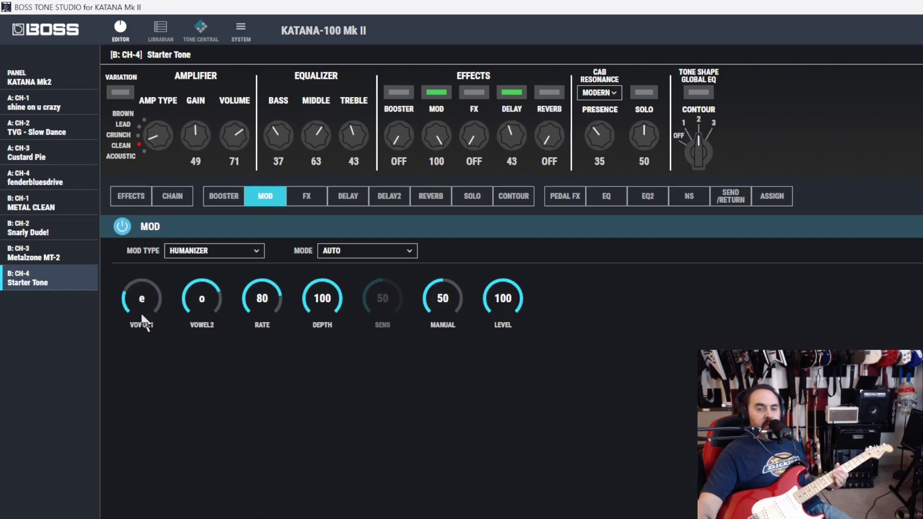
scroll(141, 310, down, 2)
scroll(142, 316, down, 1)
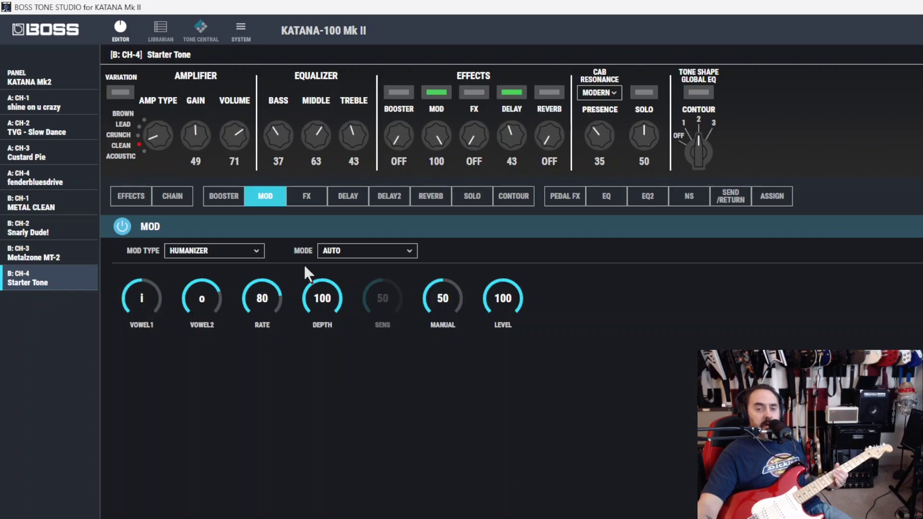
scroll(262, 301, down, 3)
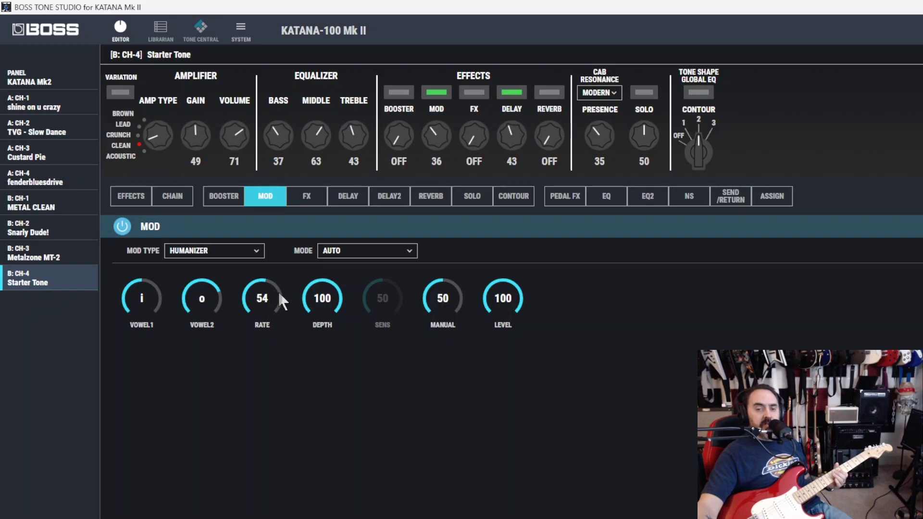
click(357, 252)
click(356, 267)
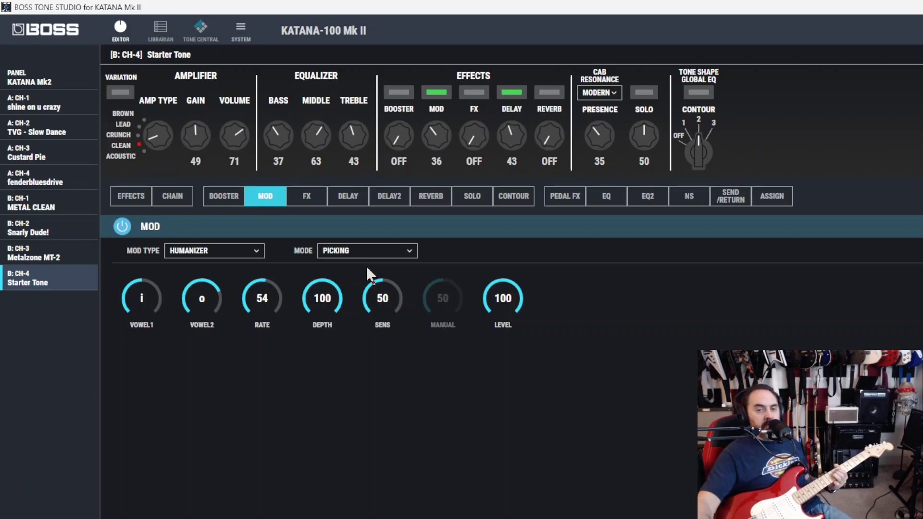
Step: Put the Humanizer MODE back to AUTO
click(397, 251)
click(383, 270)
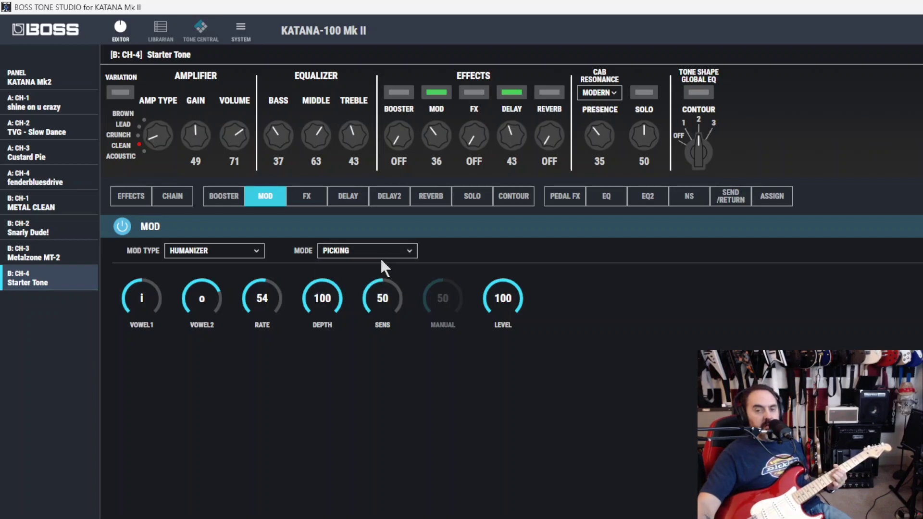
click(380, 254)
click(373, 285)
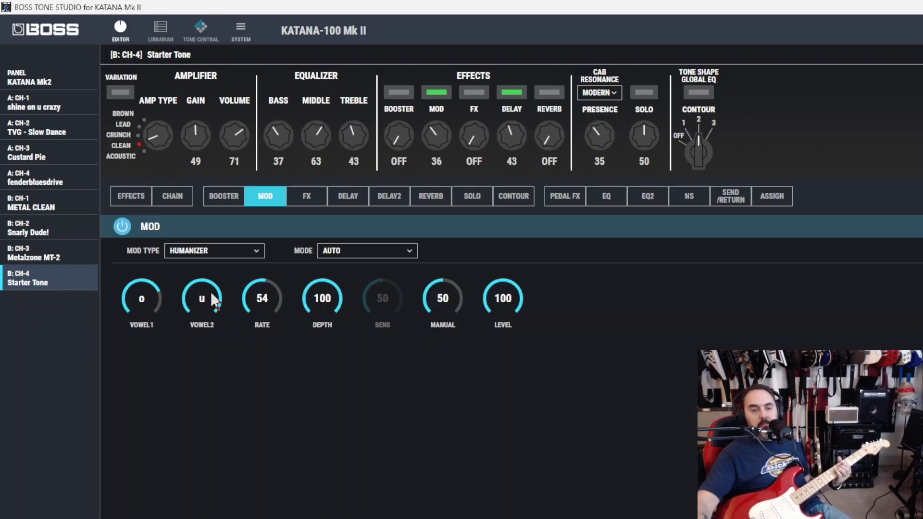
click(223, 255)
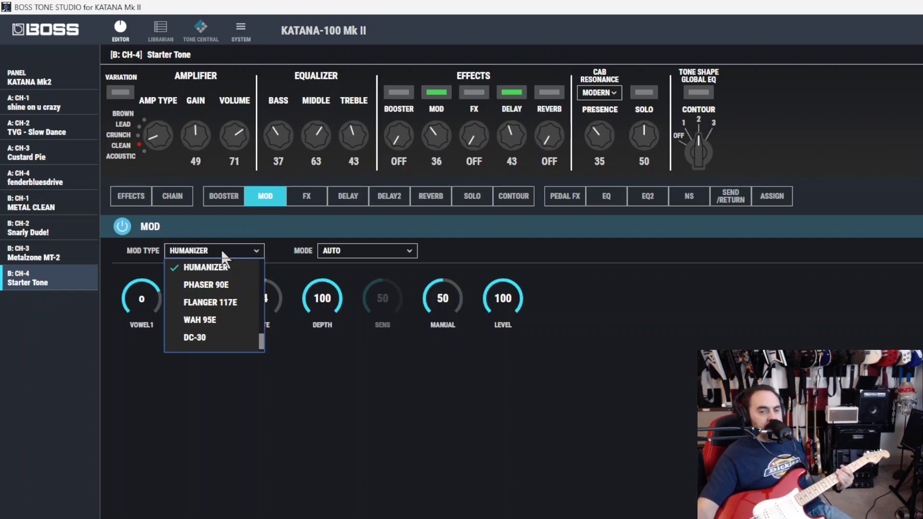
Step: Select PHASER 90E and toggle its SCRIPT off and on, leaving it on
click(212, 285)
click(147, 308)
click(145, 299)
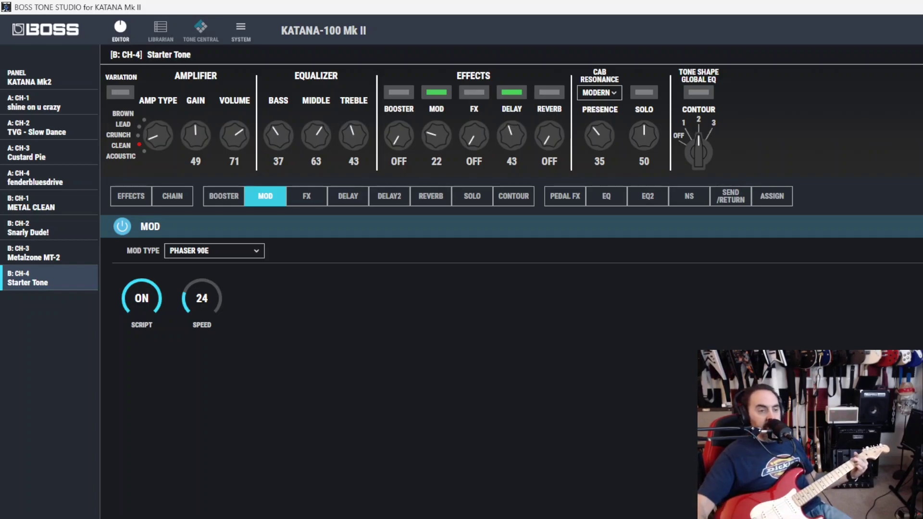
click(138, 303)
click(201, 199)
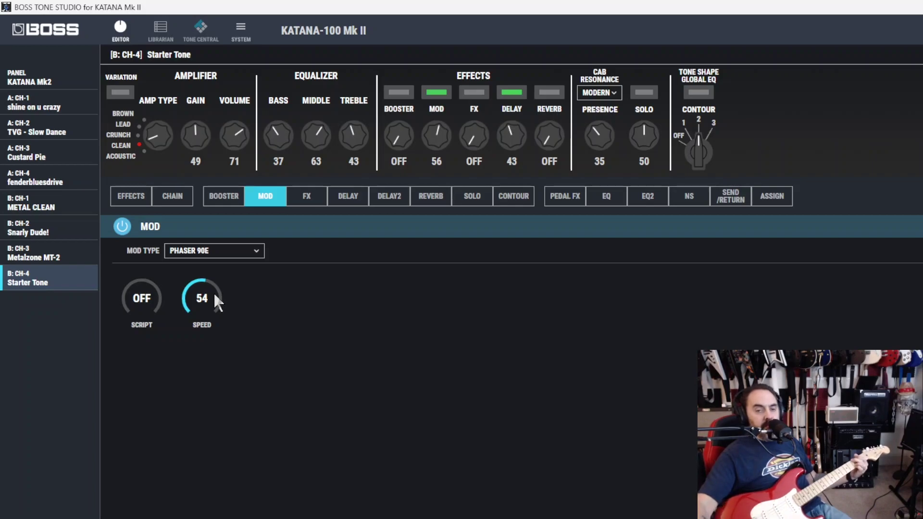
click(146, 299)
click(200, 220)
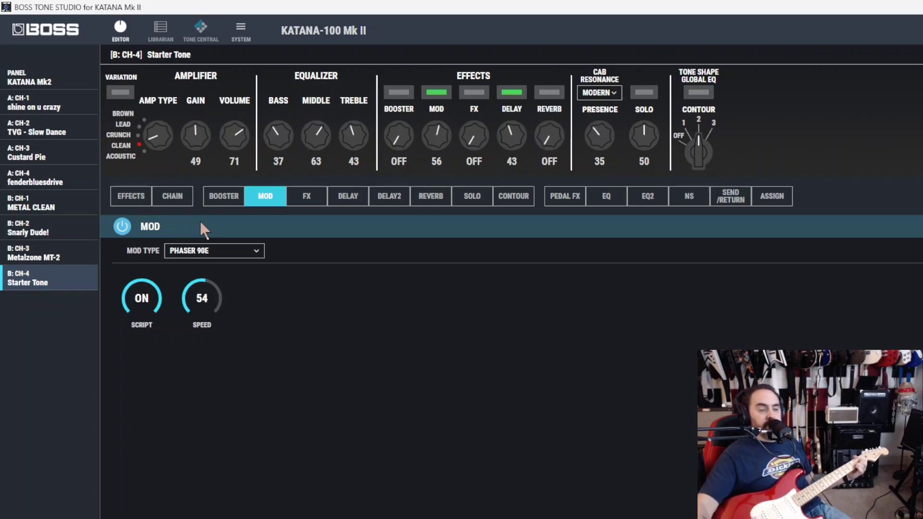
click(218, 254)
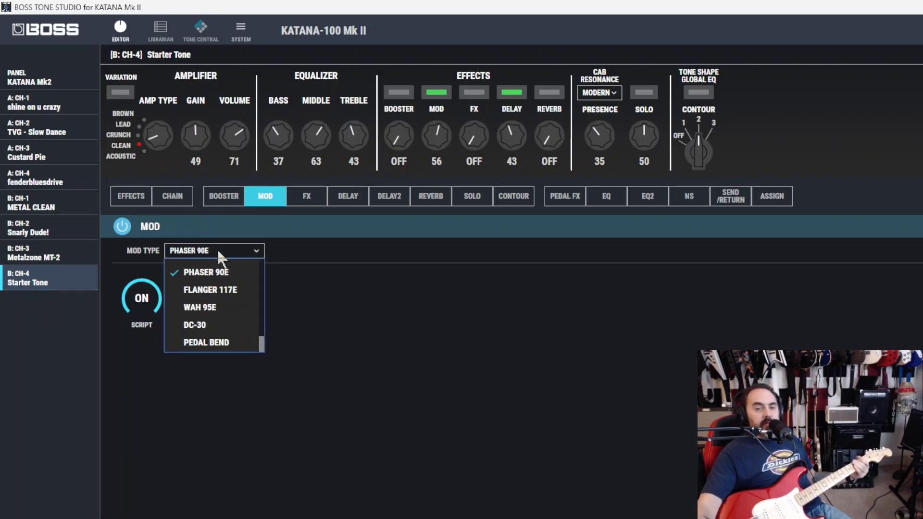
Step: Choose FLANGER 117E with MANUAL 34, WIDTH 27 and SPEED 30
click(215, 291)
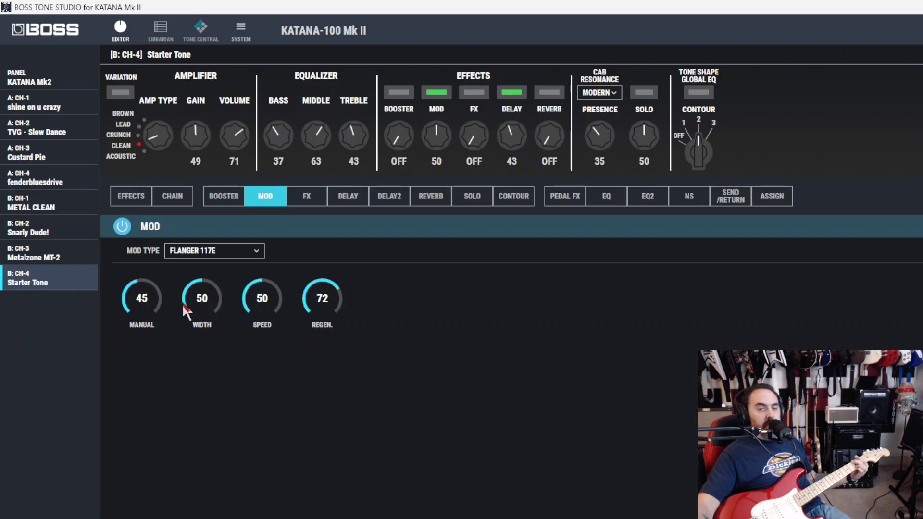
scroll(139, 301, down, 8)
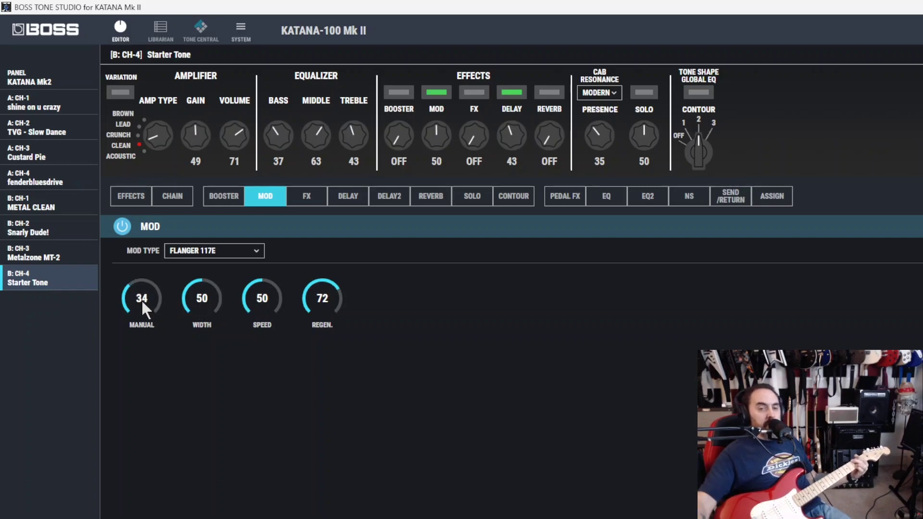
scroll(201, 301, down, 8)
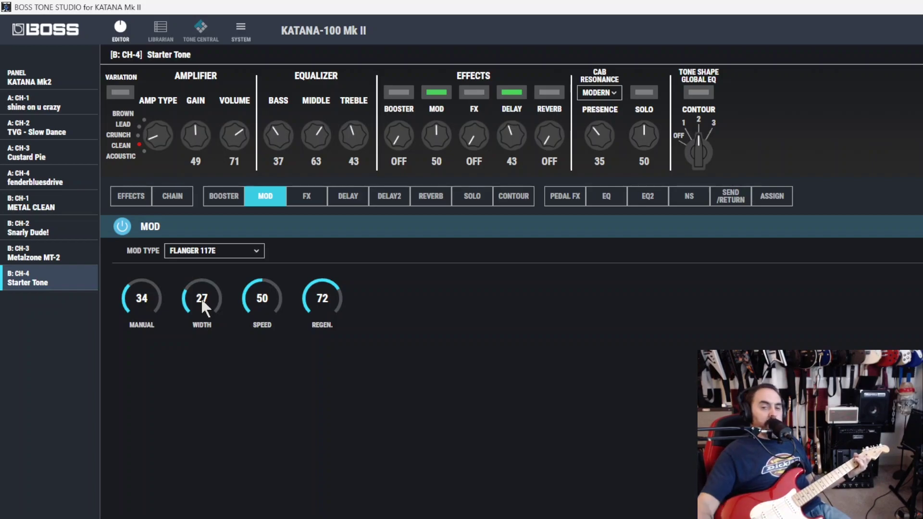
scroll(262, 301, down, 20)
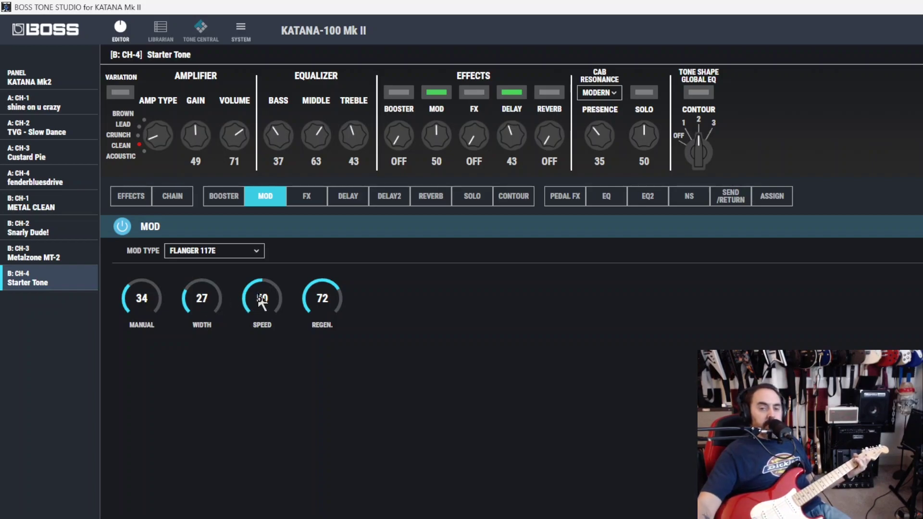
click(253, 251)
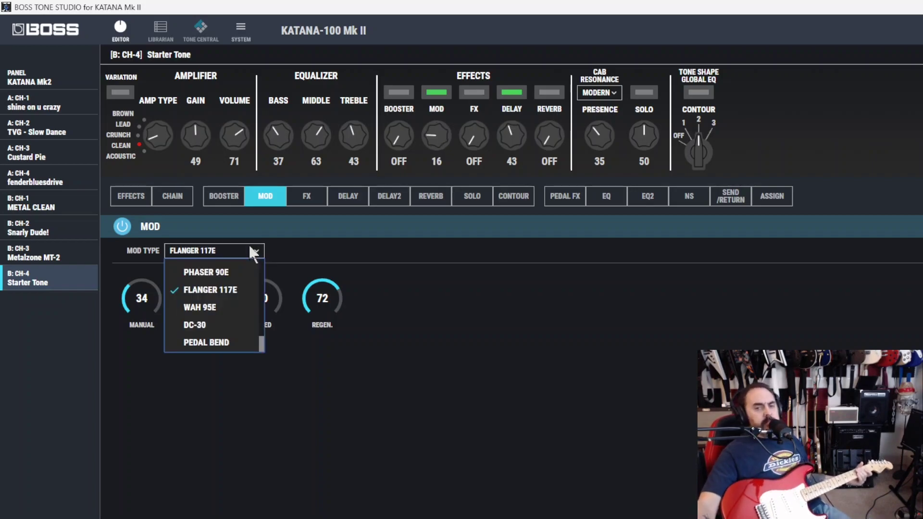
Step: Audition WAH 95E, then change the MOD type to DC-30
click(228, 308)
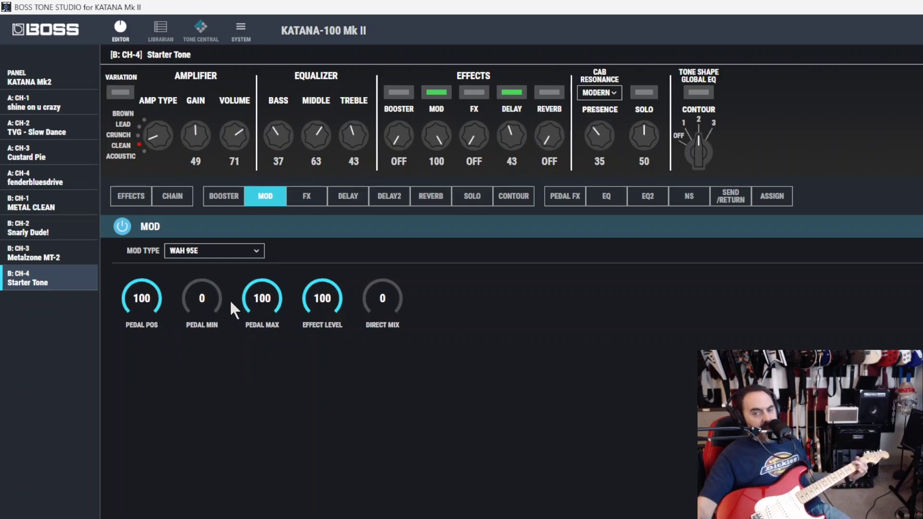
click(210, 251)
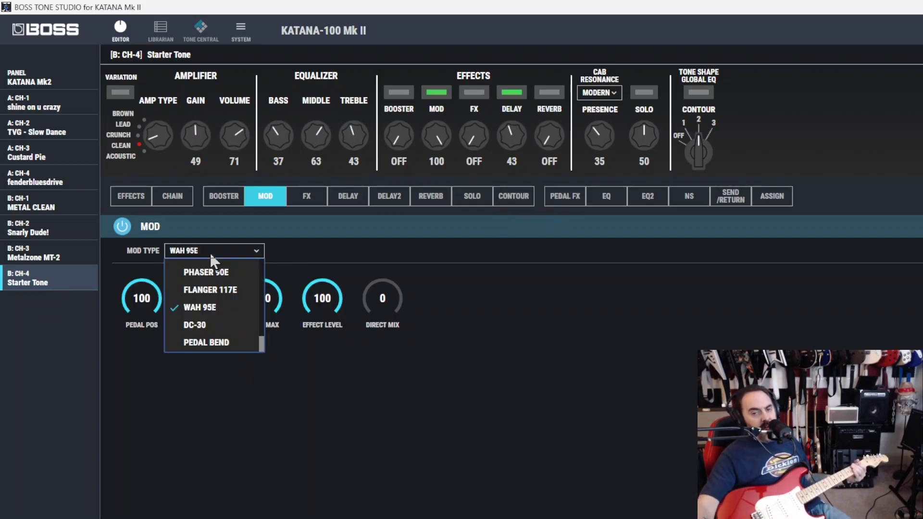
click(194, 325)
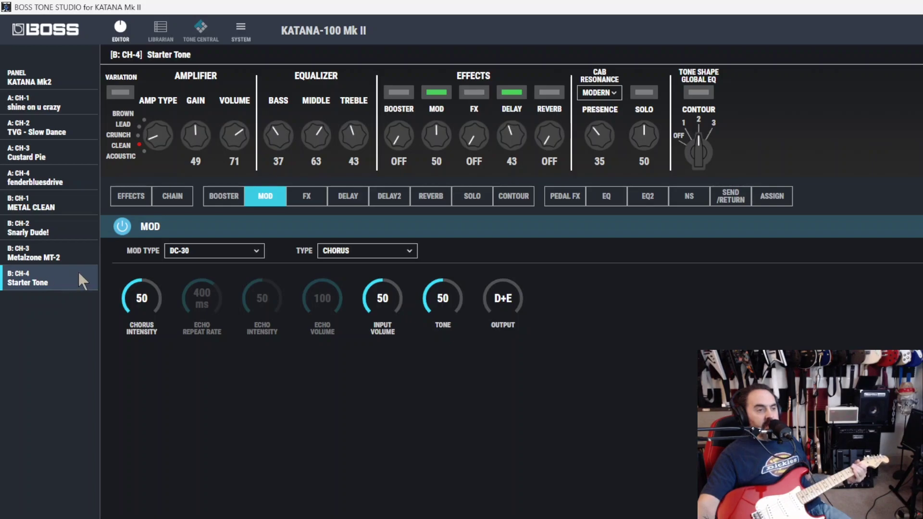
Step: Set the DC-30 TYPE to ECHO
click(380, 250)
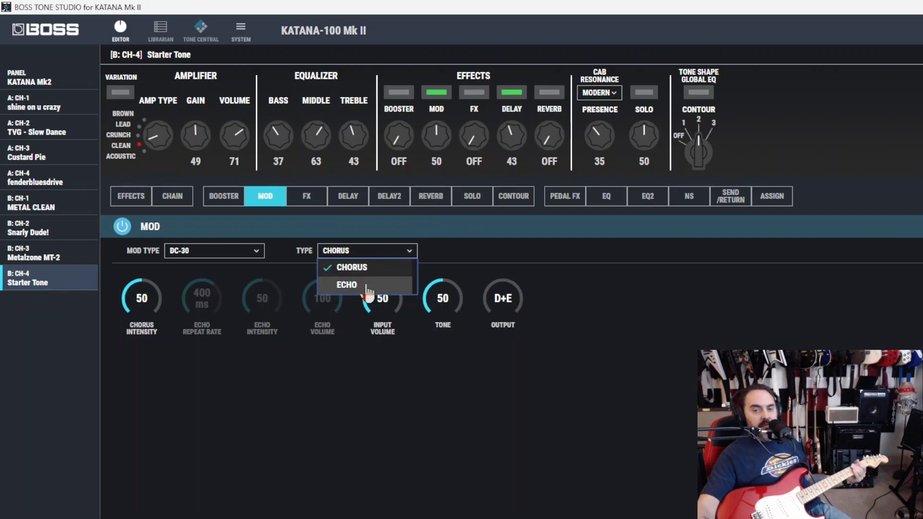
click(372, 269)
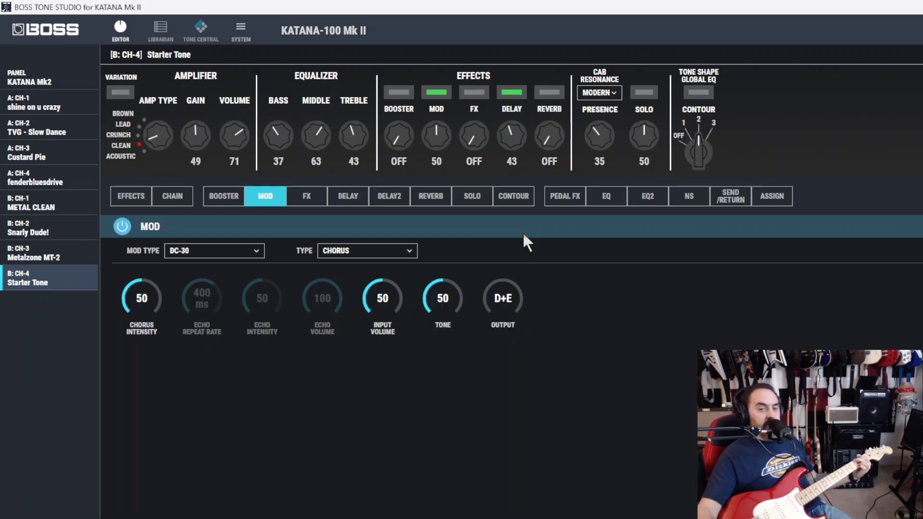
click(408, 251)
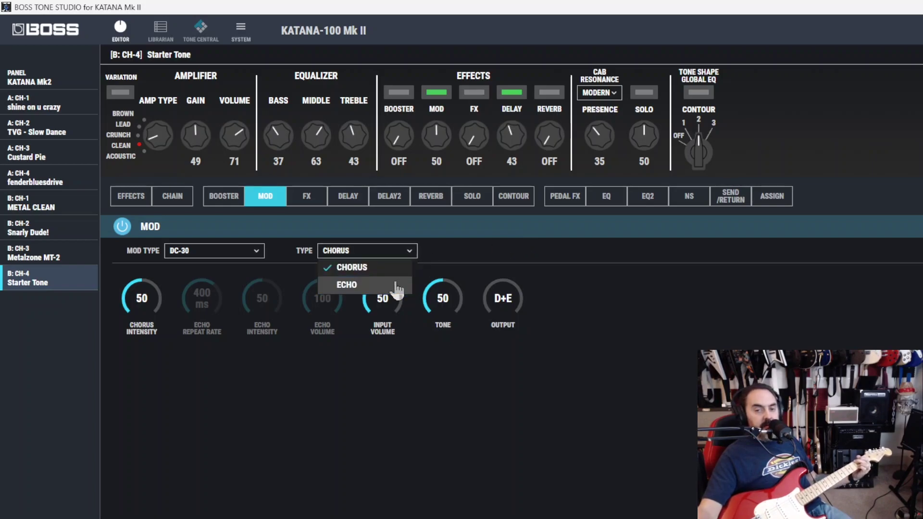
click(398, 287)
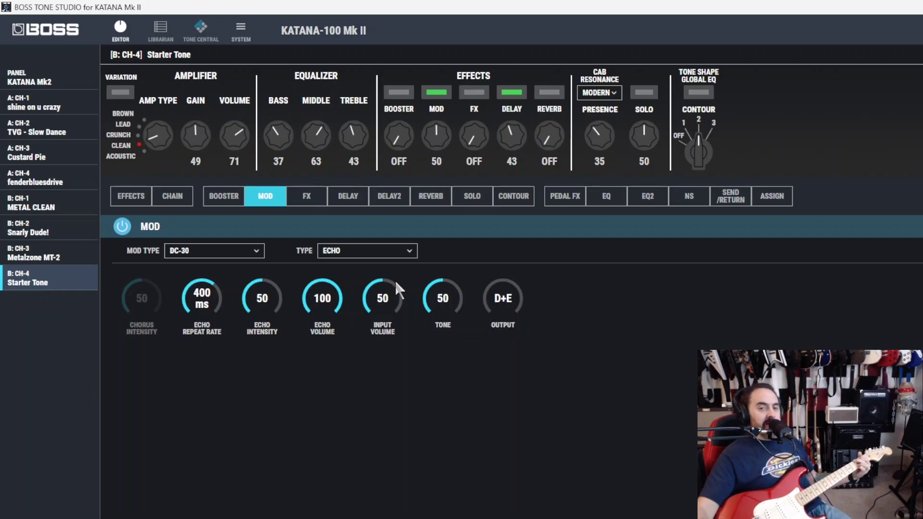
Step: Set the MOD to PEDAL BEND, then turn the FX Graphic EQ on and back off
click(254, 250)
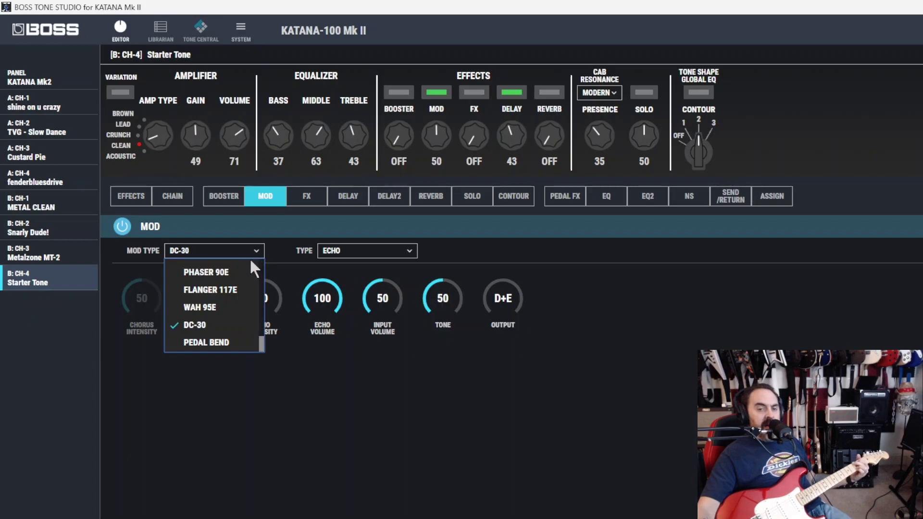
click(231, 342)
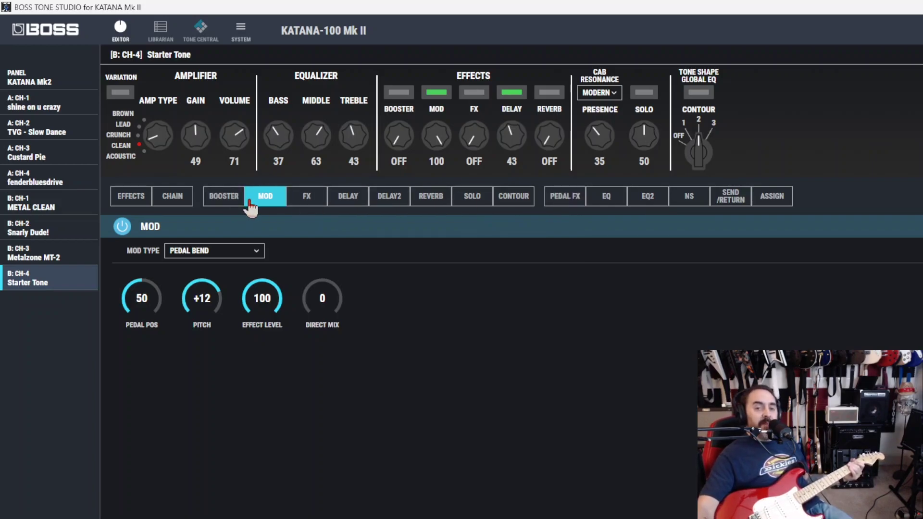
click(305, 202)
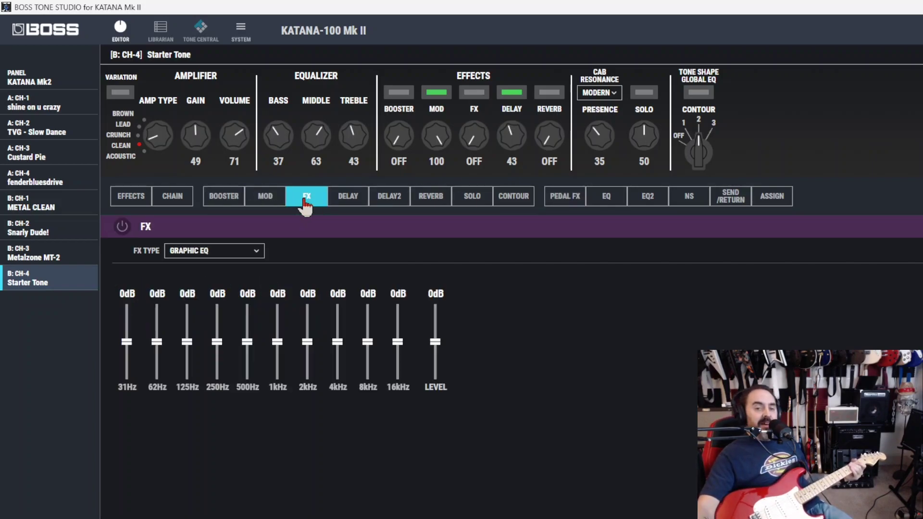
click(122, 226)
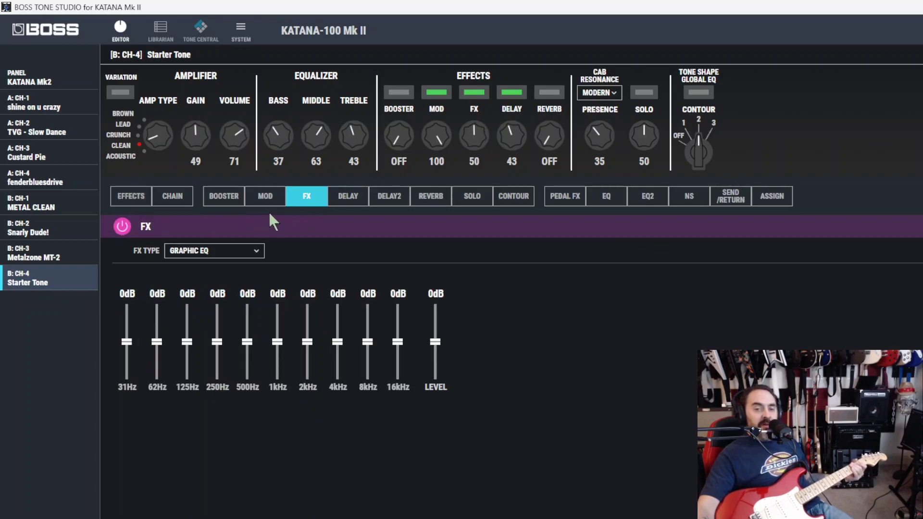
click(122, 226)
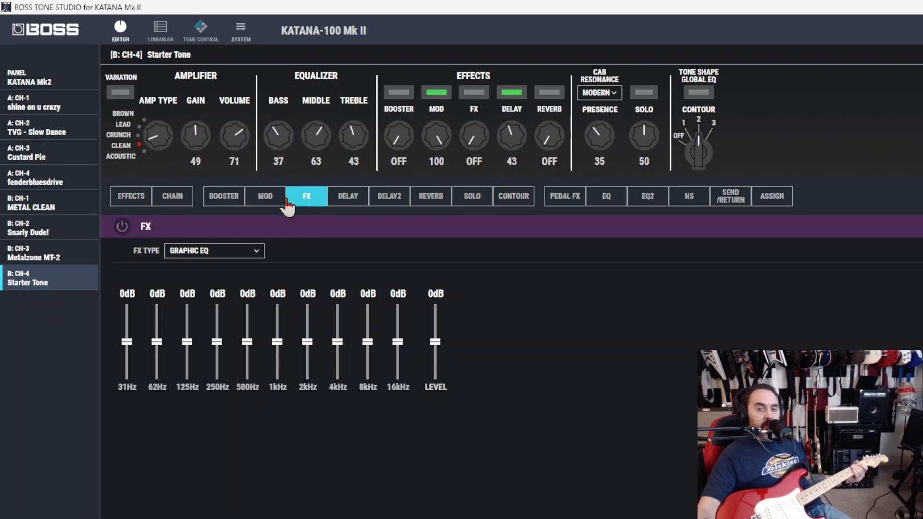
Step: Leave DELAY2 on Digital and change the DELAY type from Pan to DIGITAL
click(348, 200)
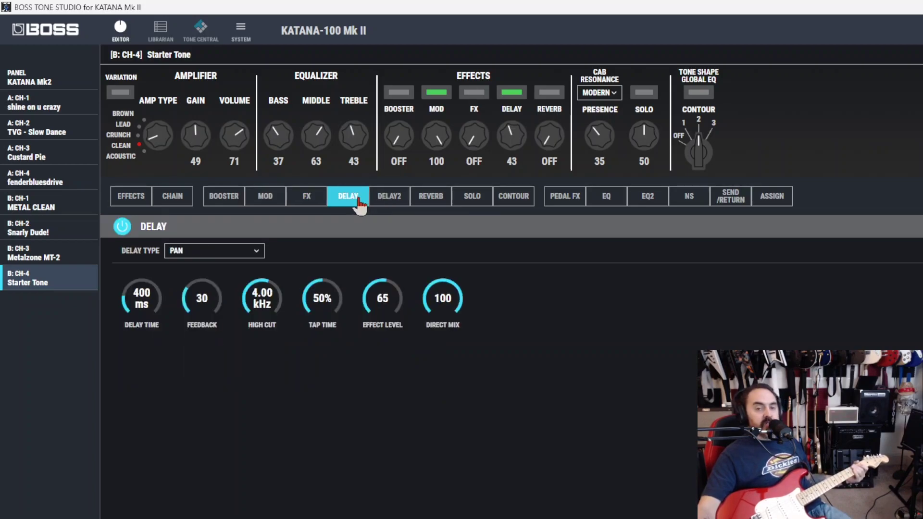
click(385, 200)
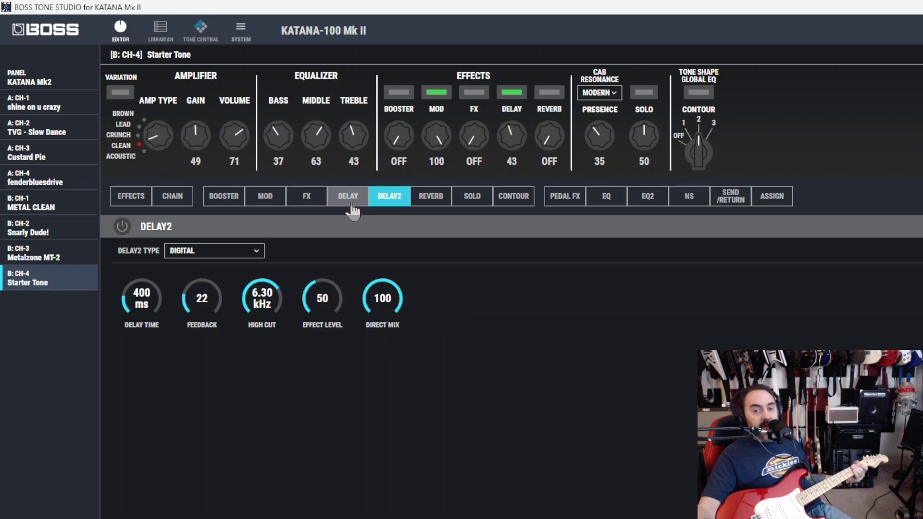
click(250, 251)
click(258, 251)
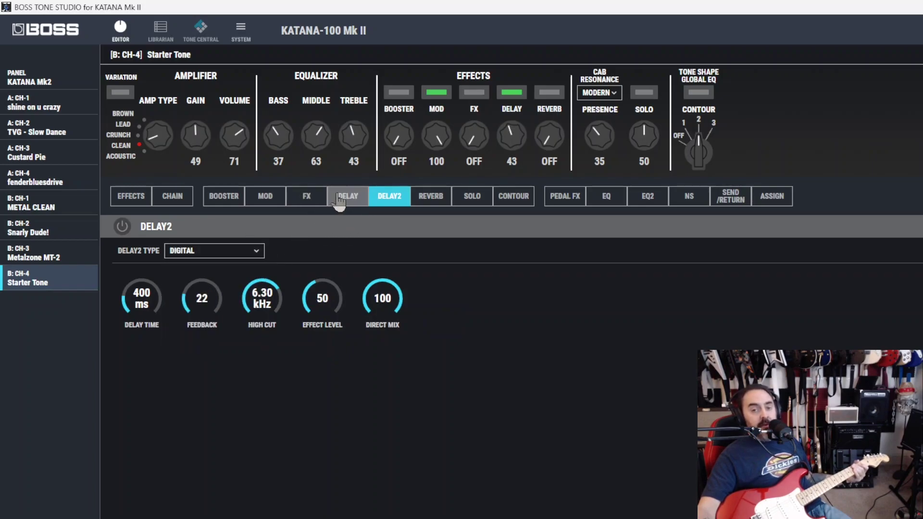
click(339, 200)
click(245, 251)
click(242, 265)
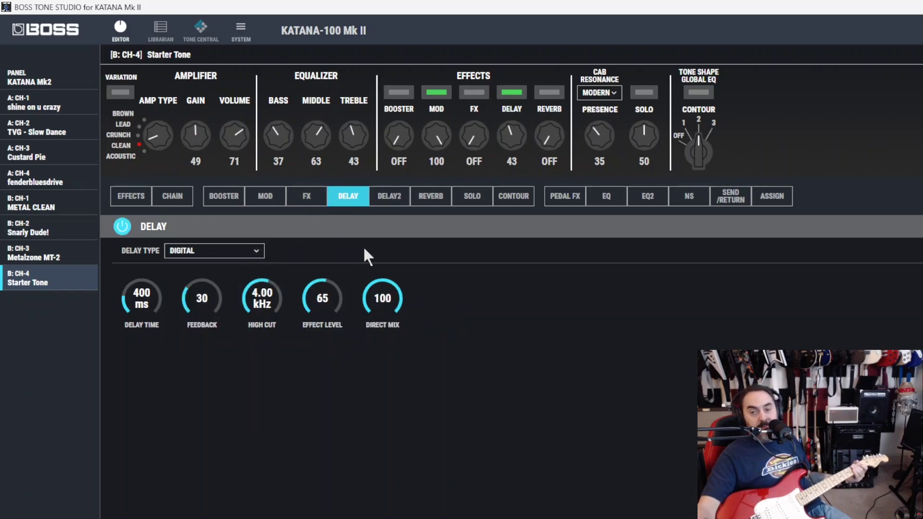